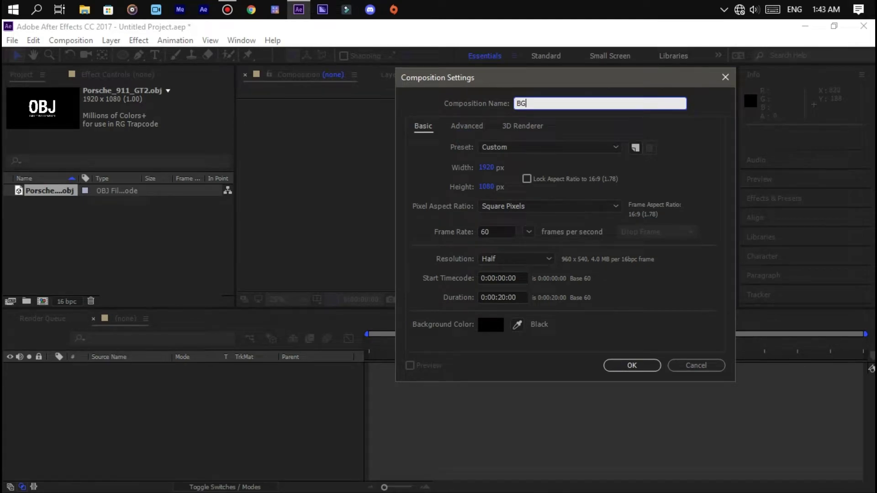
Confirm the 1920×1080 BG composition and add a solid named MIR_GROUND
key("Return")
key("ctrl+y")
type("MIR")
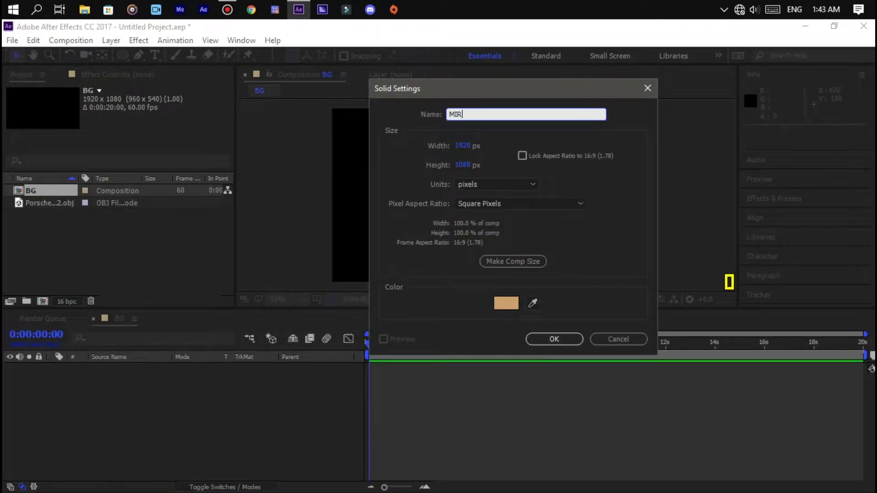
type("_GROU")
type("ND")
key("Return")
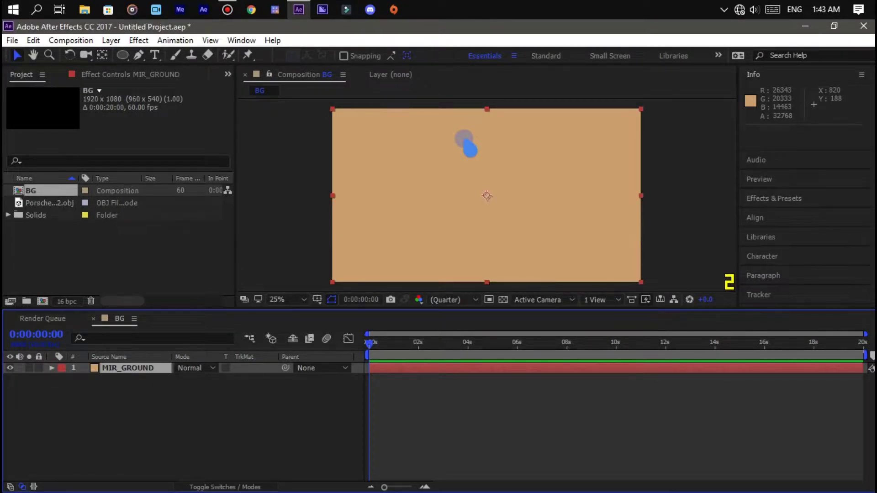
Apply the Mir 3 effect to the MIR_GROUND solid
key("ctrl+space")
type("mir")
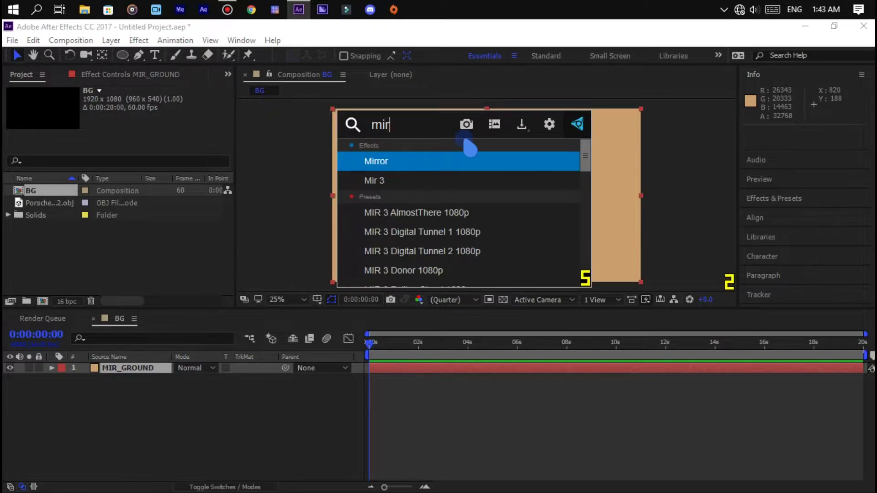
key("Down")
key("Return")
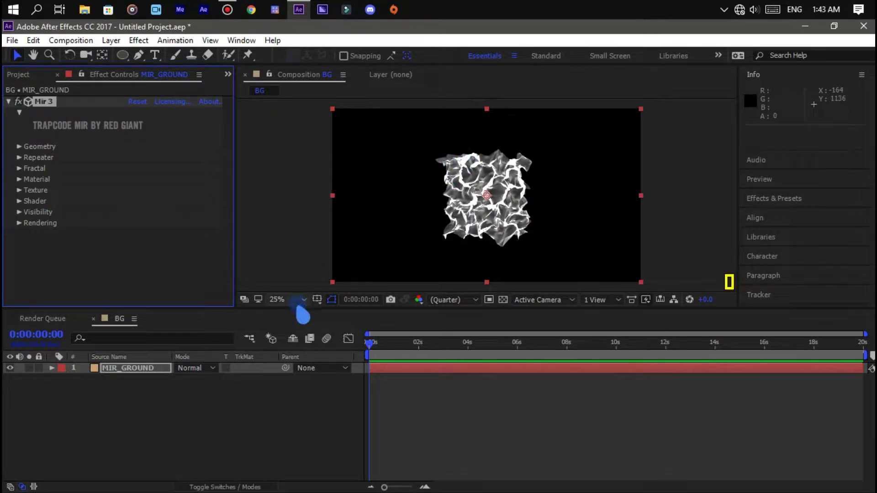
Set the Mir 3 size to XYZ Individual, with Size X 4000 and Size Y 12000
left_click(52, 368)
left_click(62, 380)
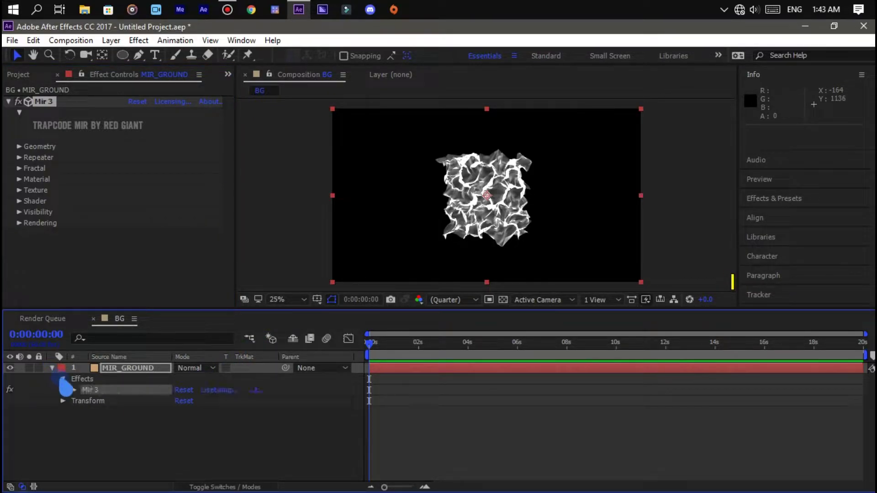
left_click(73, 390)
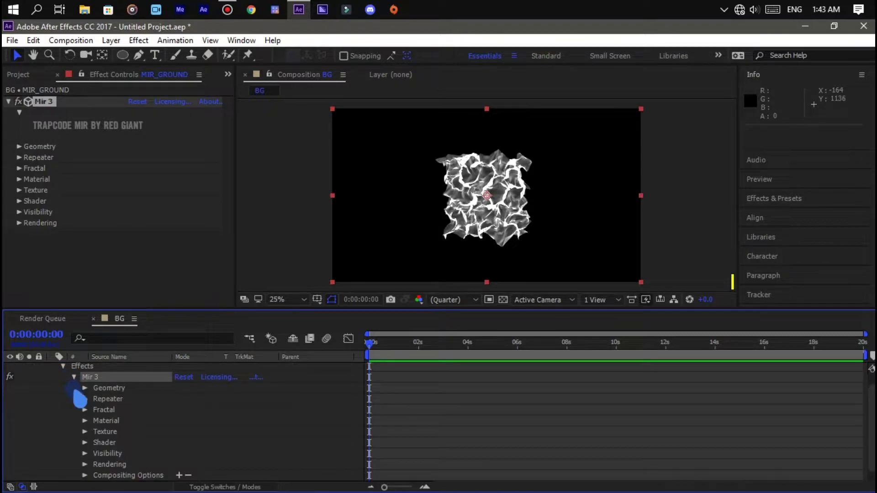
left_click(85, 388)
scroll(87, 398, "down", 2)
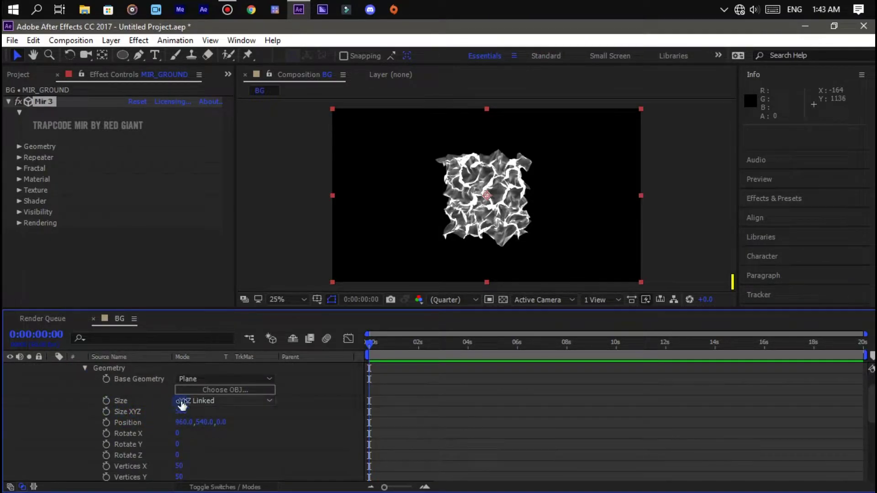
left_click(182, 402)
left_click(203, 430)
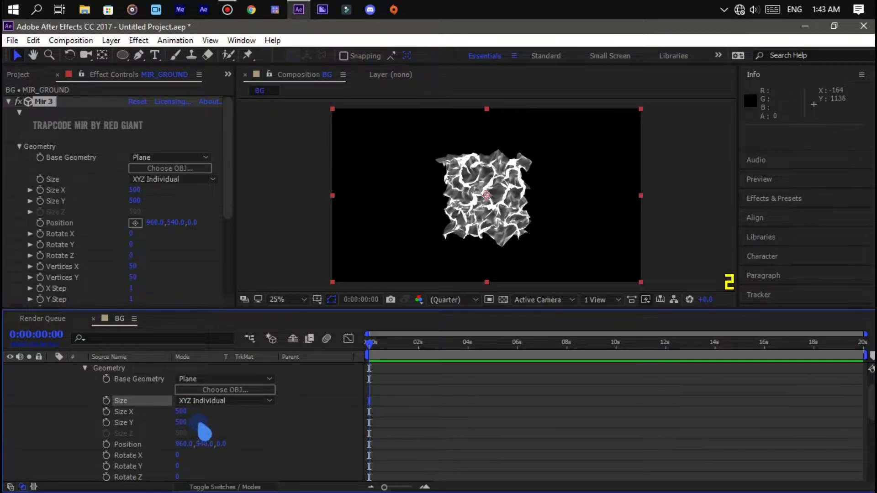
left_click(184, 421)
type("12000")
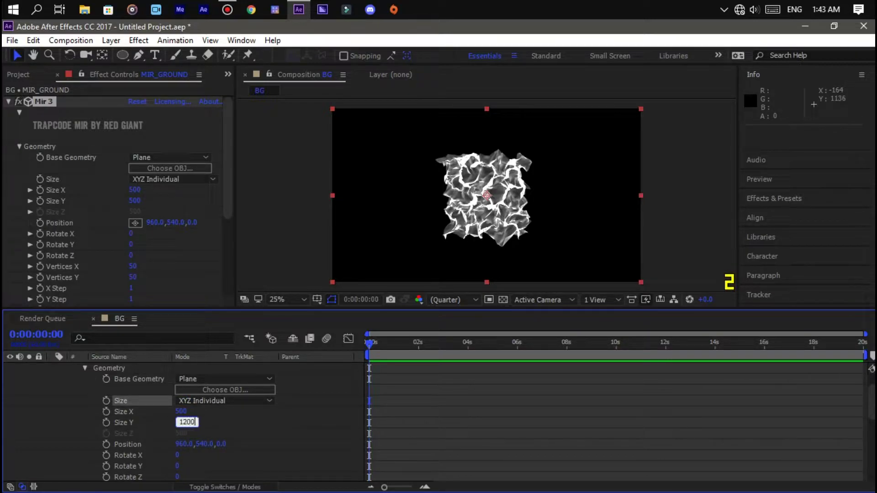
key("Return")
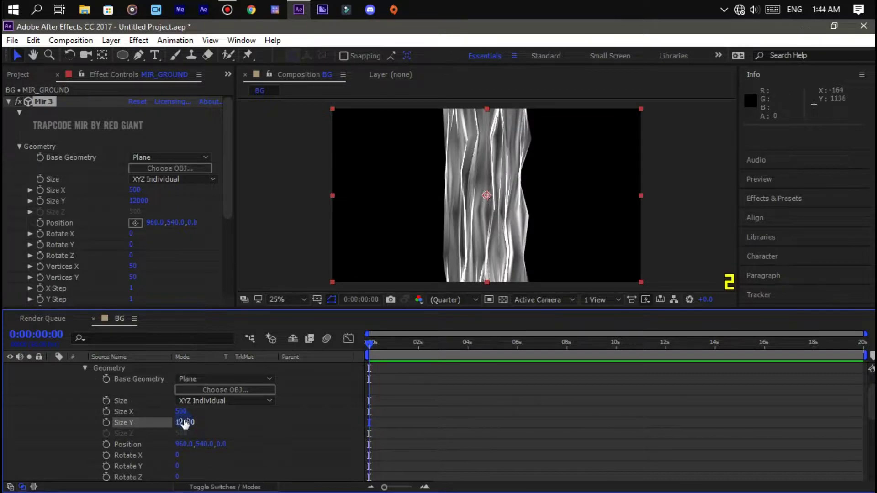
left_click(183, 411)
type("4000")
key("Return")
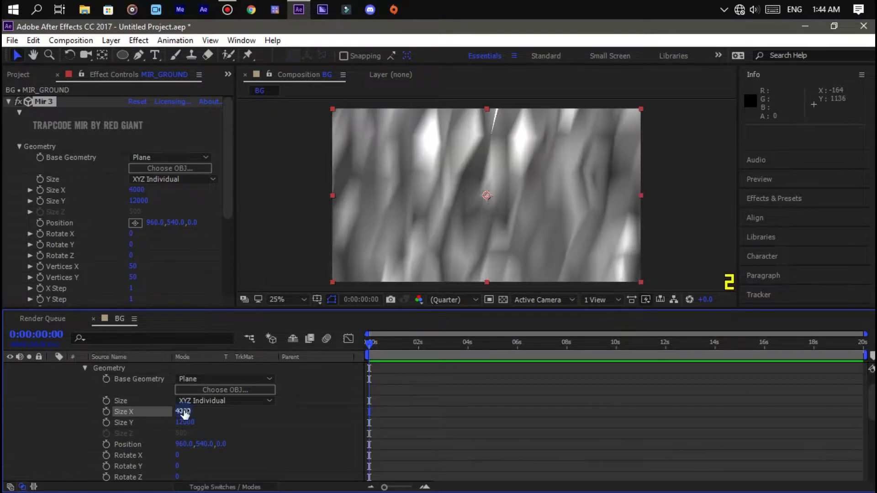
Rotate the Mir 3 plane 93° on X and 180° on Y
left_click_drag(184, 412, 216, 441)
left_click(205, 444)
left_click(179, 455)
type("93")
key("Return")
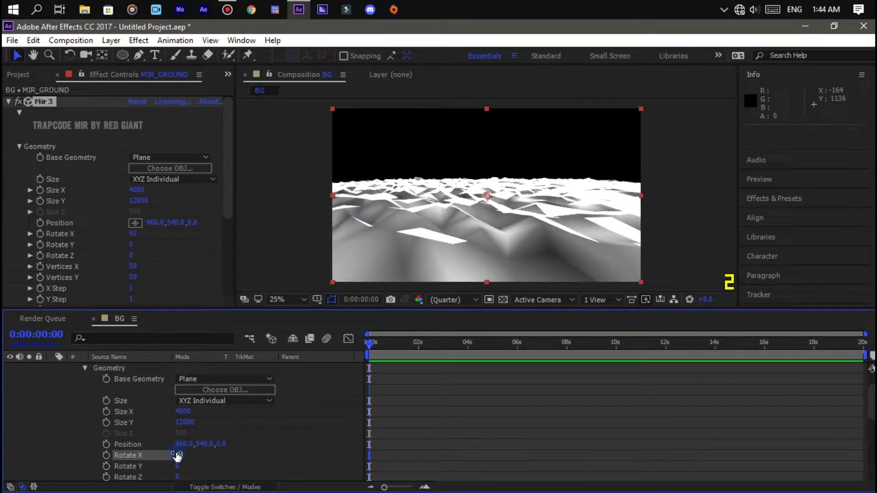
left_click(178, 466)
type("180")
key("Return")
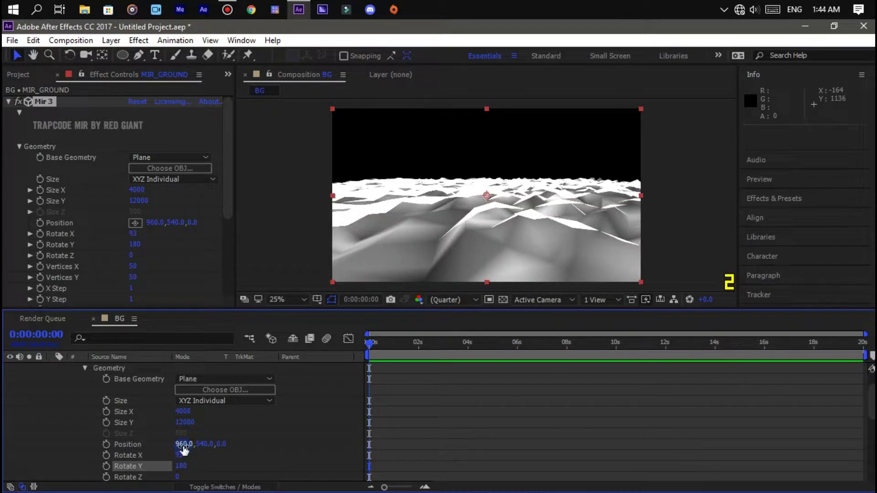
Position the Mir 3 plane at 988, -20
left_click(183, 445)
type("988")
key("Return")
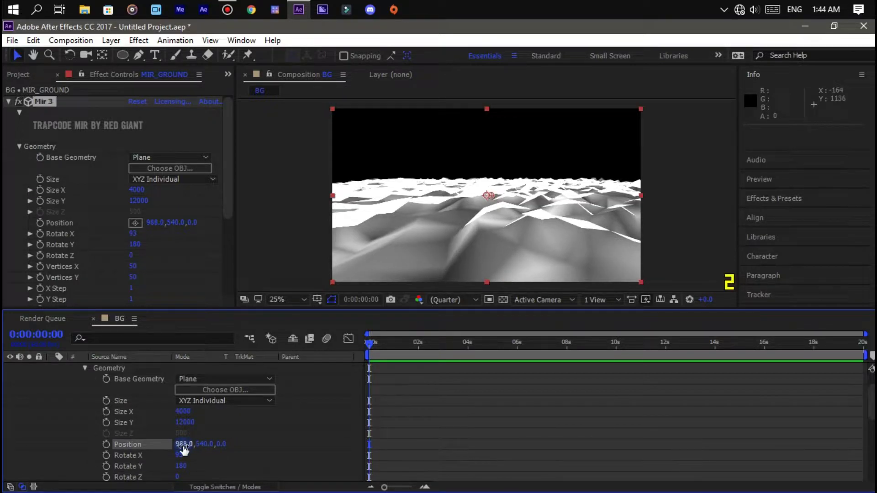
left_click(201, 444)
type("-20")
key("Return")
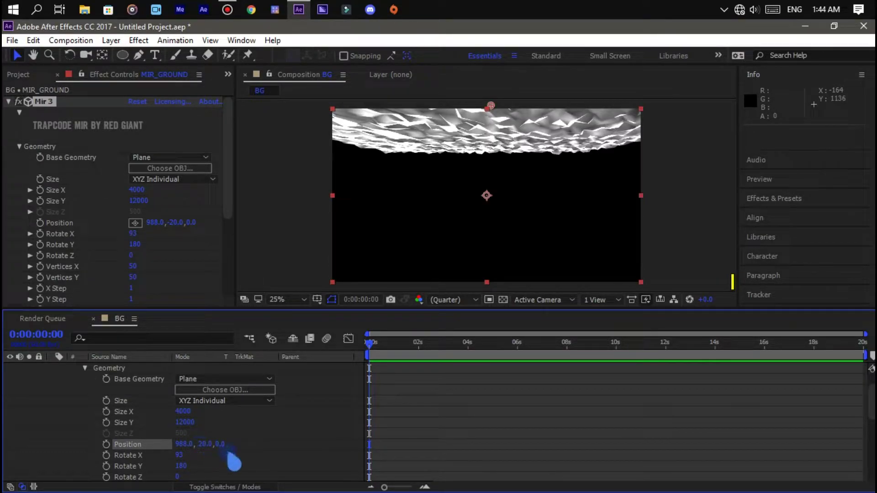
Set the Mir 3 vertices to 2 on X and 70 on Y
scroll(234, 462, "down", 3)
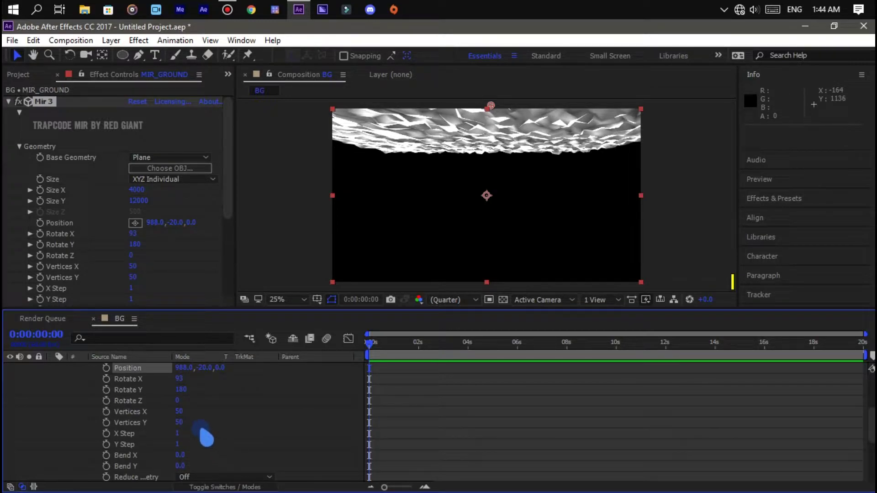
left_click(179, 412)
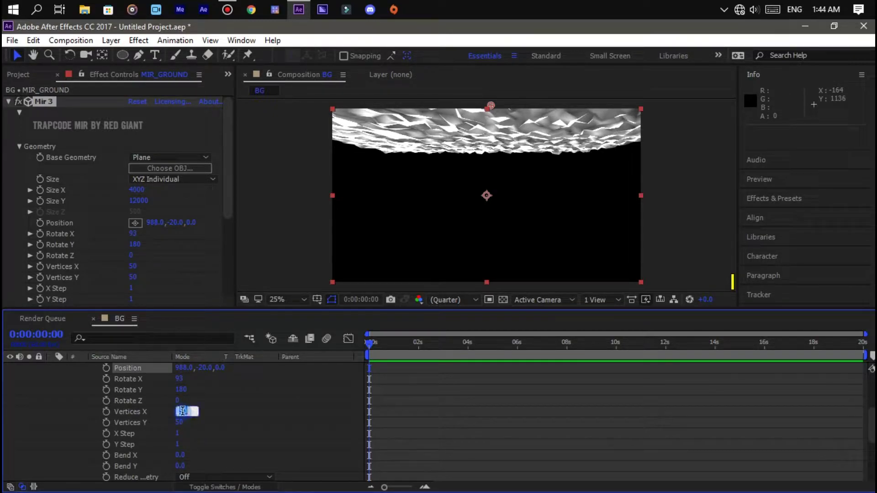
type("2")
left_click(188, 422)
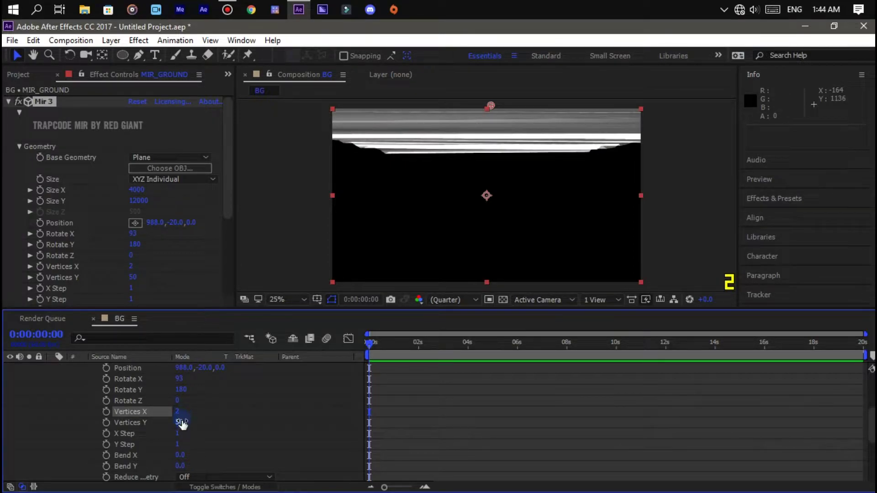
left_click(181, 423)
type("70")
key("Return")
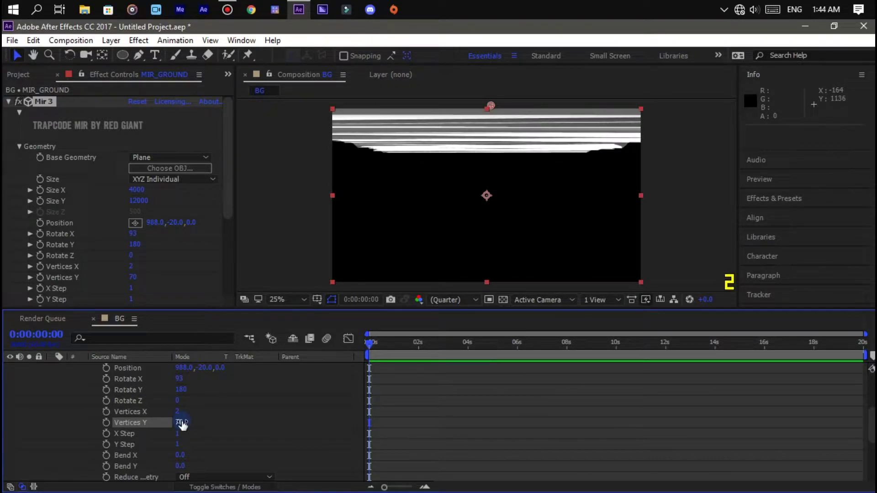
Set the Mir 3 Bend Y to -0.06
left_click(183, 466)
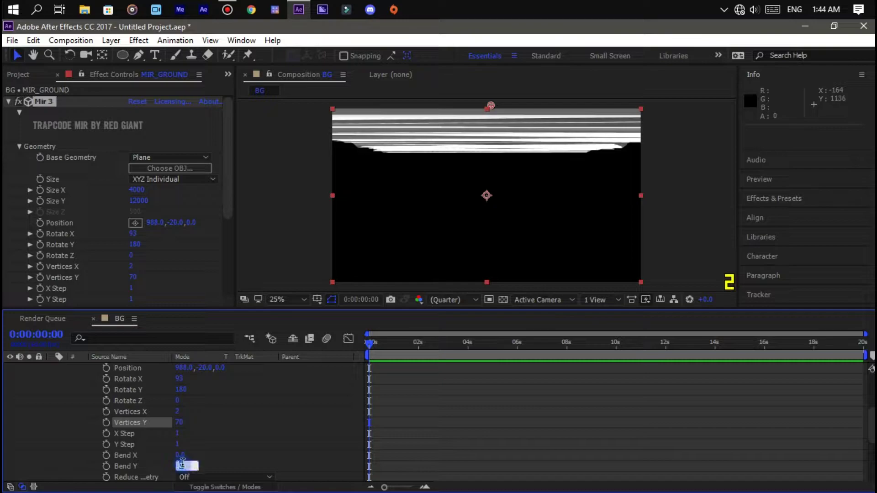
type("0")
key("BackSpace")
type("-")
type("0.0")
type("6")
key("Return")
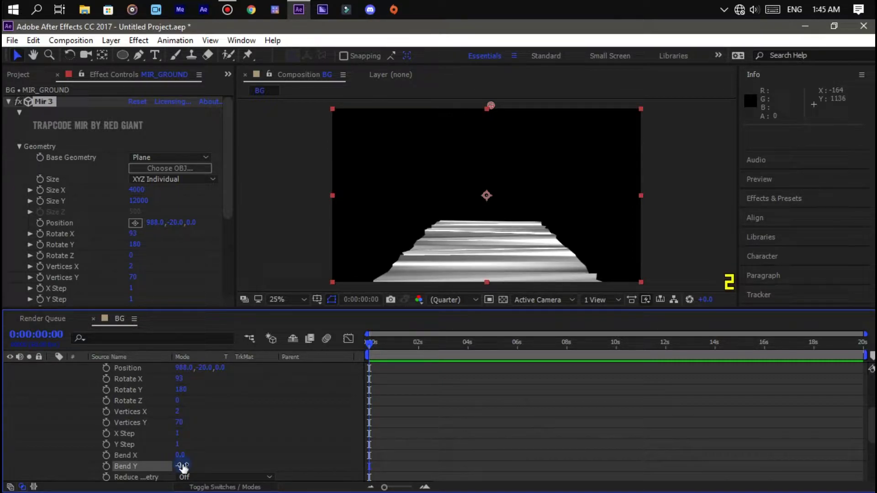
scroll(212, 442, "down", 3)
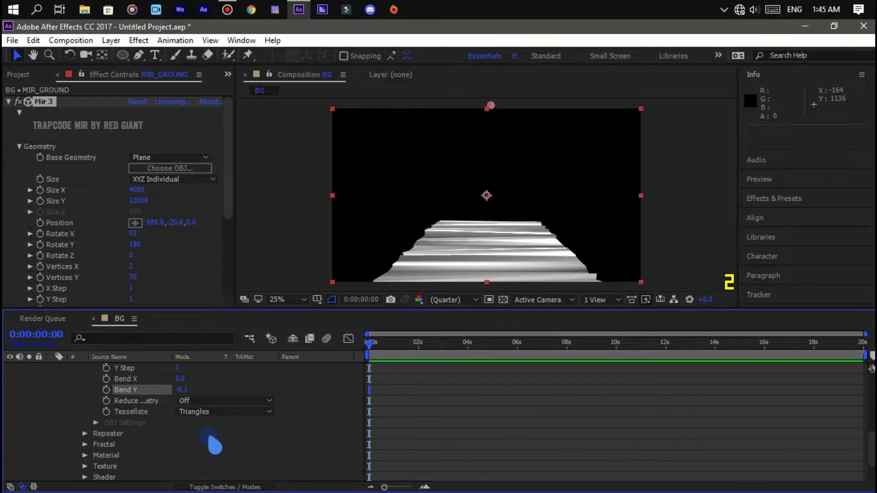
scroll(214, 446, "down", 2)
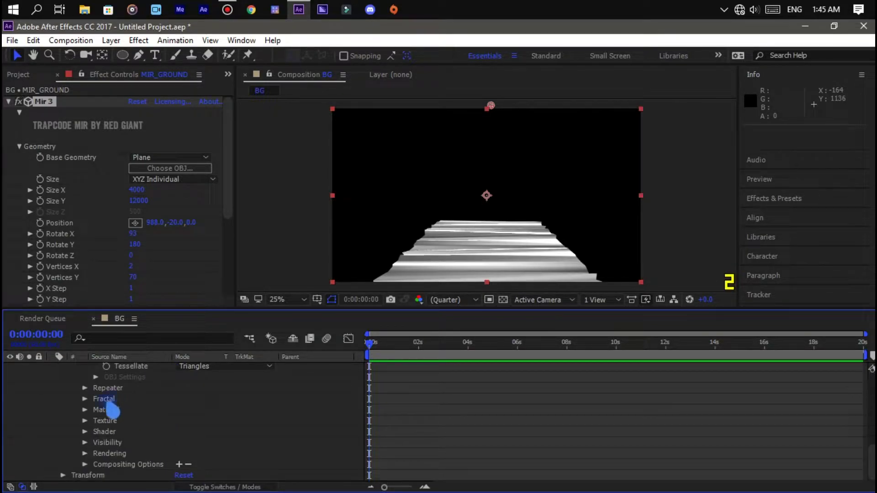
Set the Mir 3 Fractal Amplitude to 35 and Frequency to 1000
left_click(85, 399)
scroll(89, 404, "down", 1)
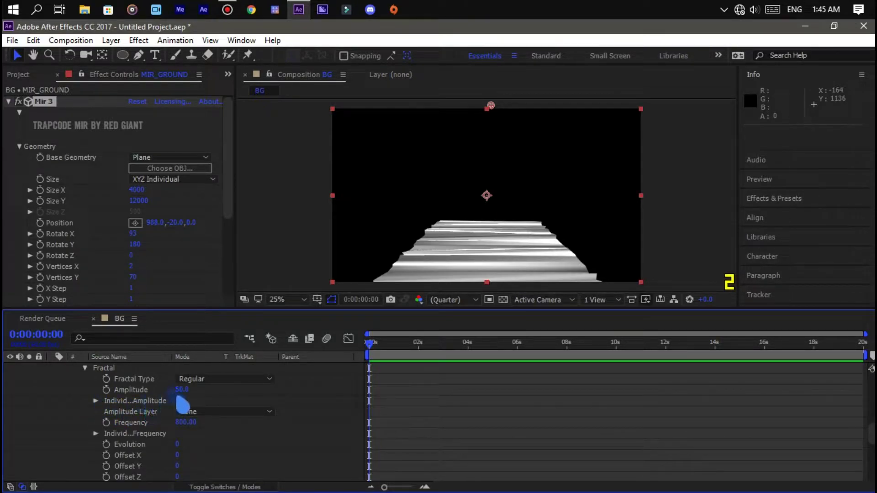
left_click(181, 390)
type("3")
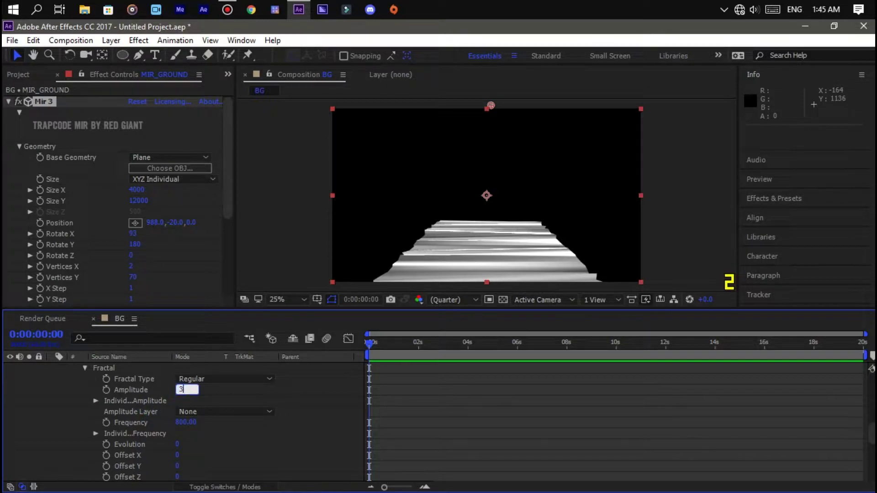
type("5")
key("Return")
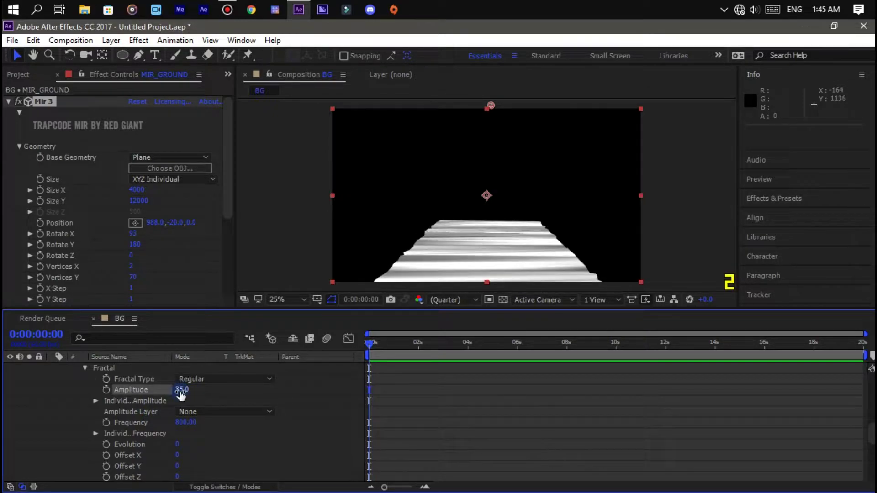
left_click(185, 422)
type("1000")
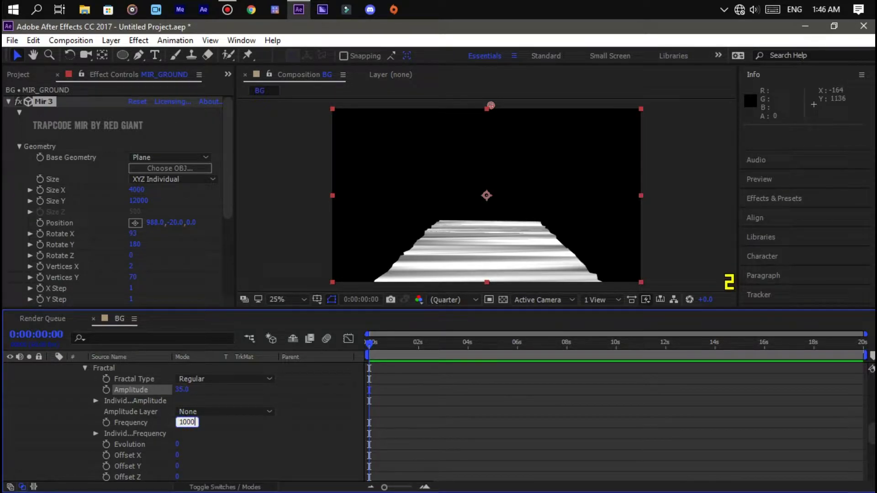
key("Return")
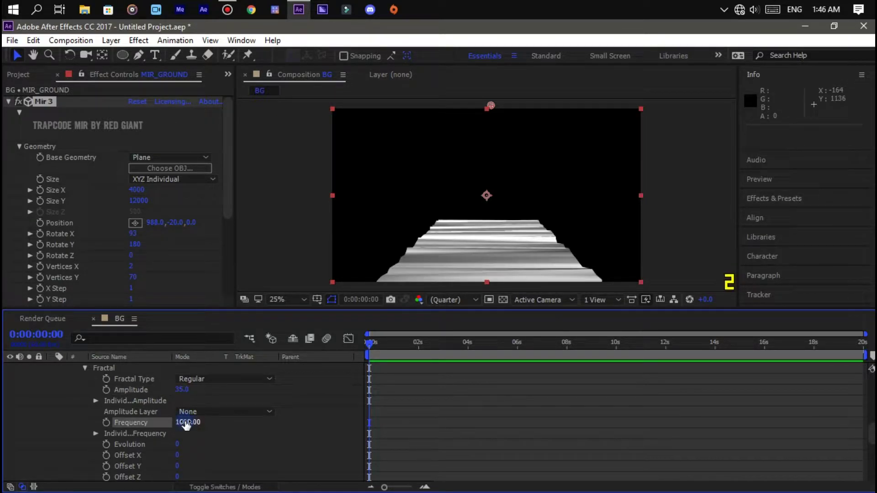
left_click(191, 438)
Drive Scroll Y with the expression time*-1000
scroll(196, 446, "down", 3)
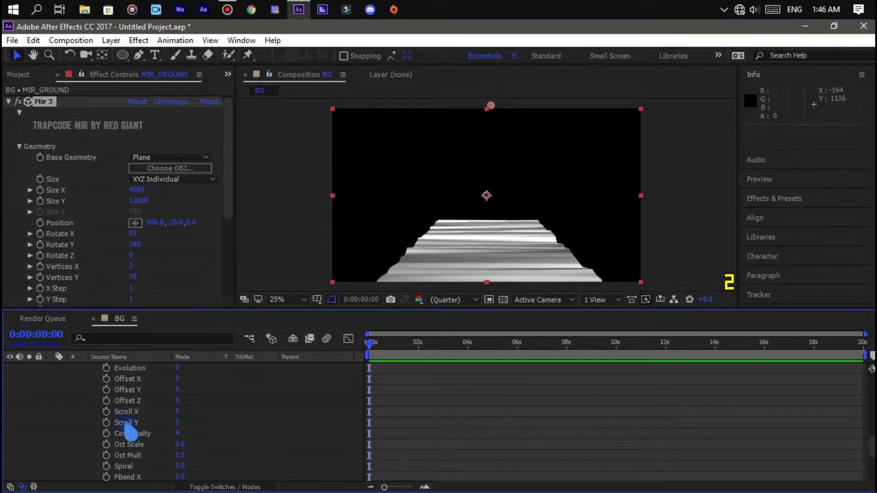
left_click(107, 423, "alt")
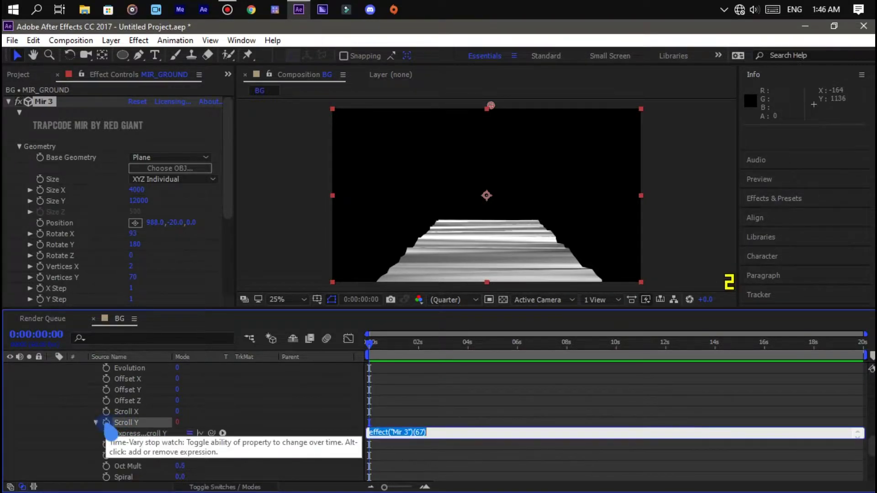
type("time")
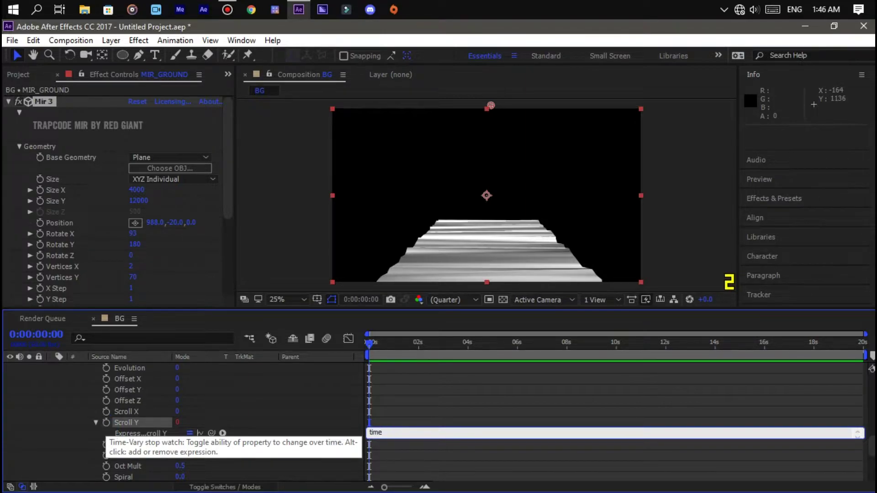
type("*-")
type("1000")
left_click(124, 414)
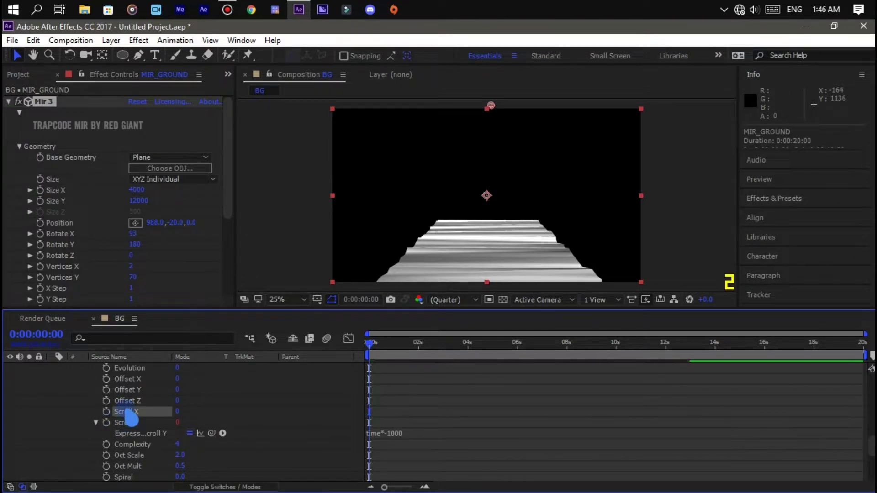
Set Smooth Normals to 100
scroll(131, 417, "down", 3)
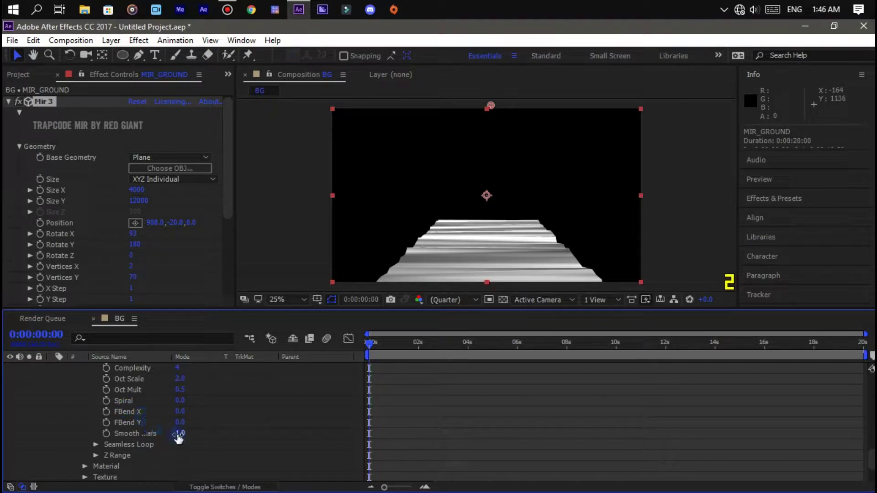
left_click(179, 434)
type("100")
key("Return")
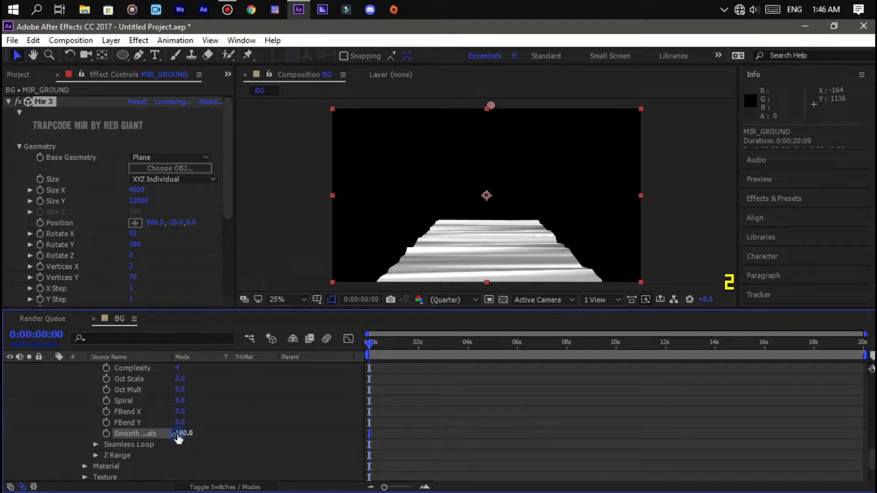
scroll(205, 455, "down", 2)
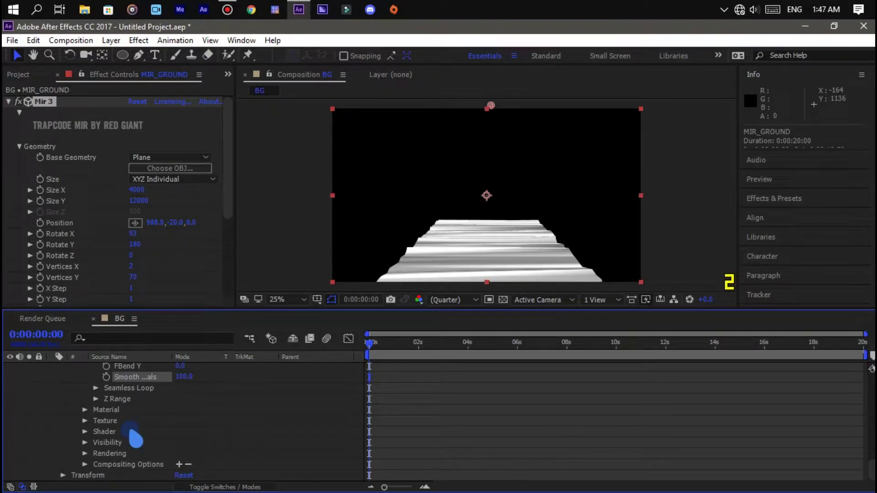
Turn the Mir 3 Shader's DepthBuf on and expand the Material group
left_click(86, 432)
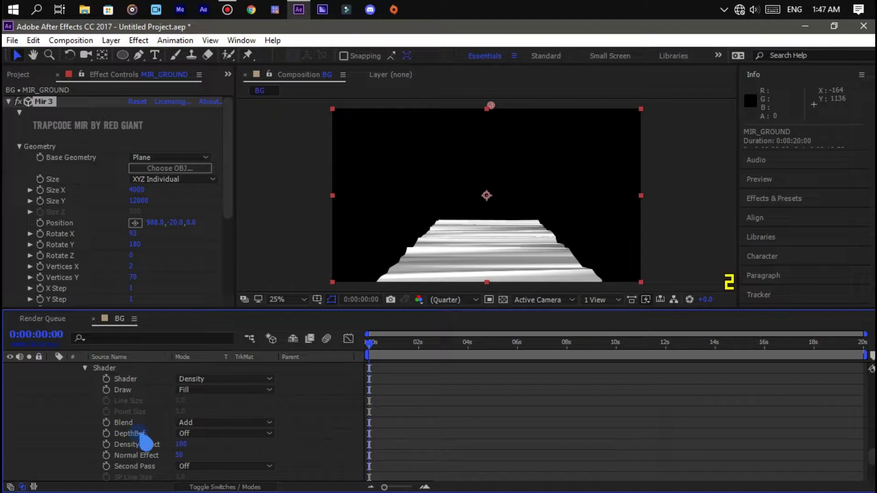
left_click(185, 437)
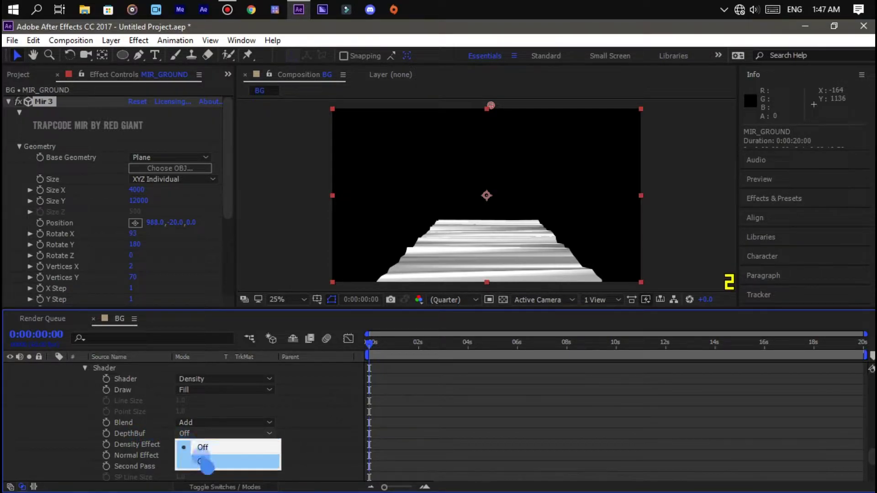
left_click(201, 459)
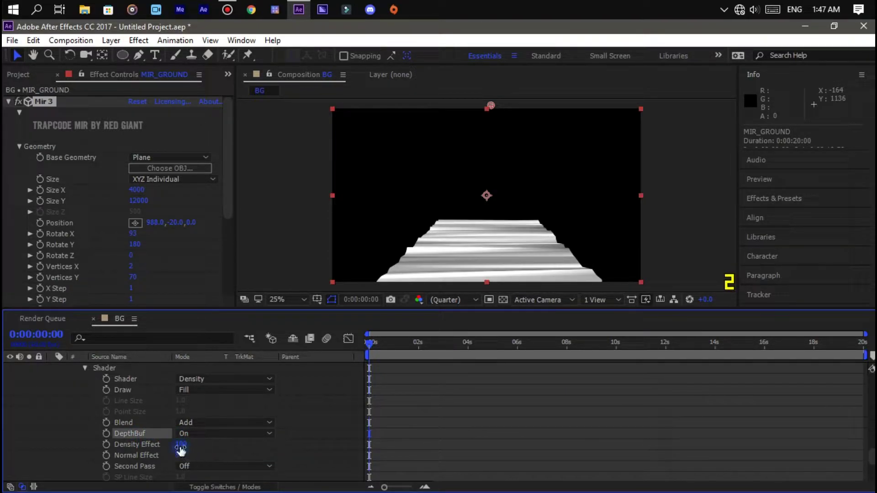
scroll(160, 420, "up", 3)
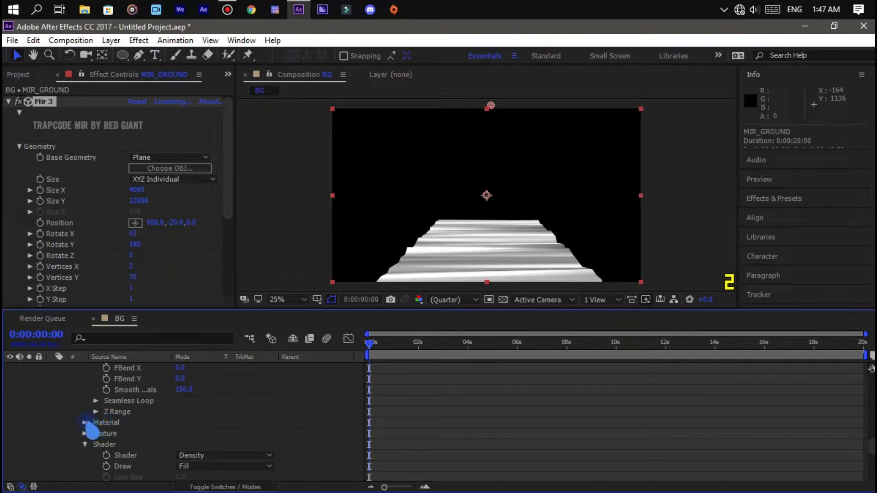
left_click(87, 423)
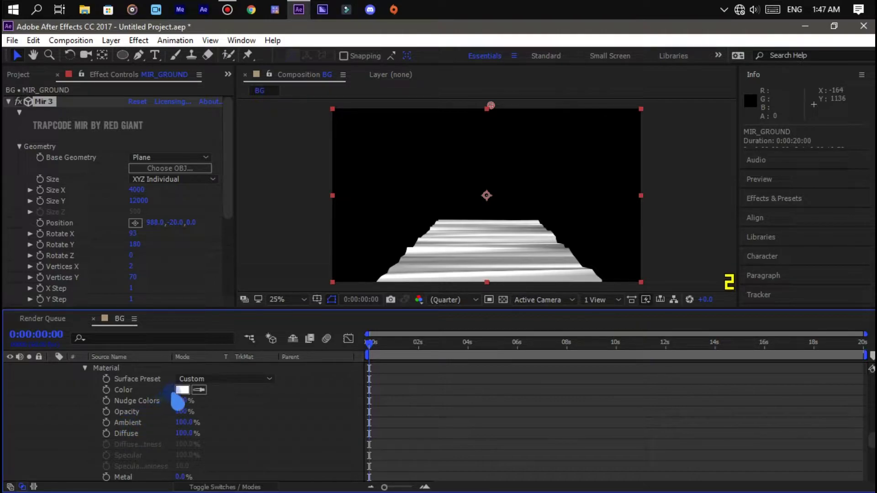
Set the Mir 3 material colour to near-black 100F0F
left_click(181, 390)
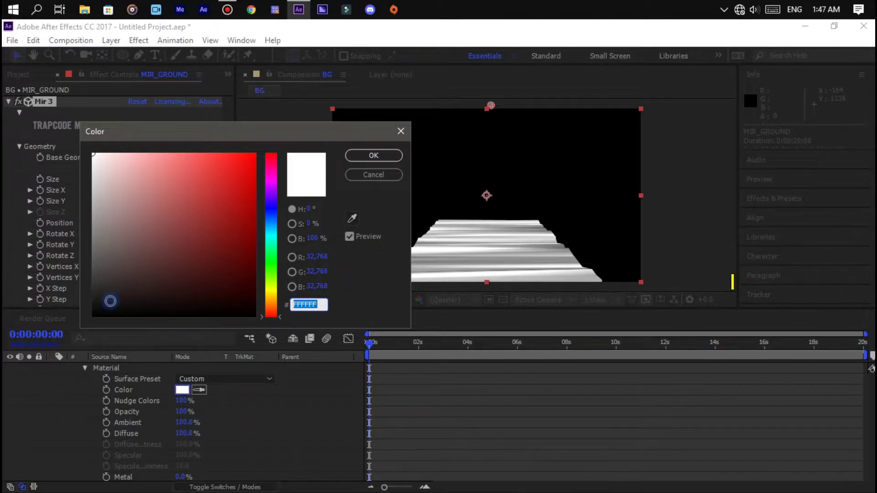
left_click(103, 306)
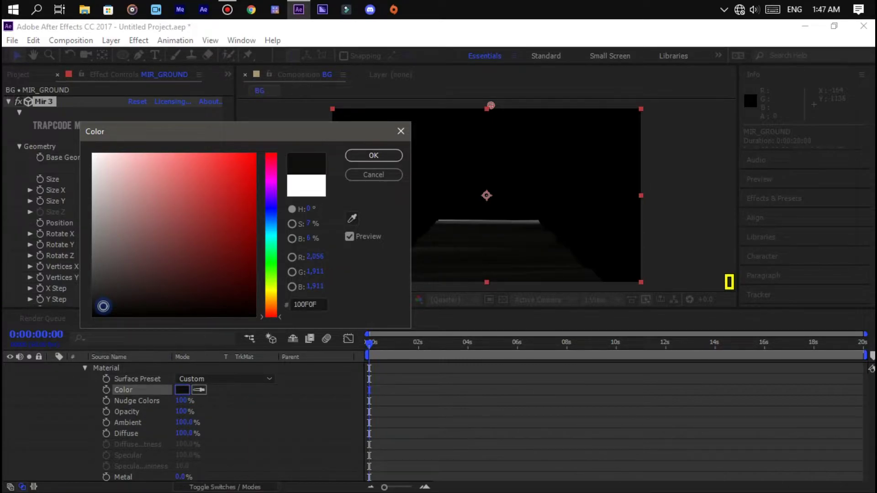
key("Return")
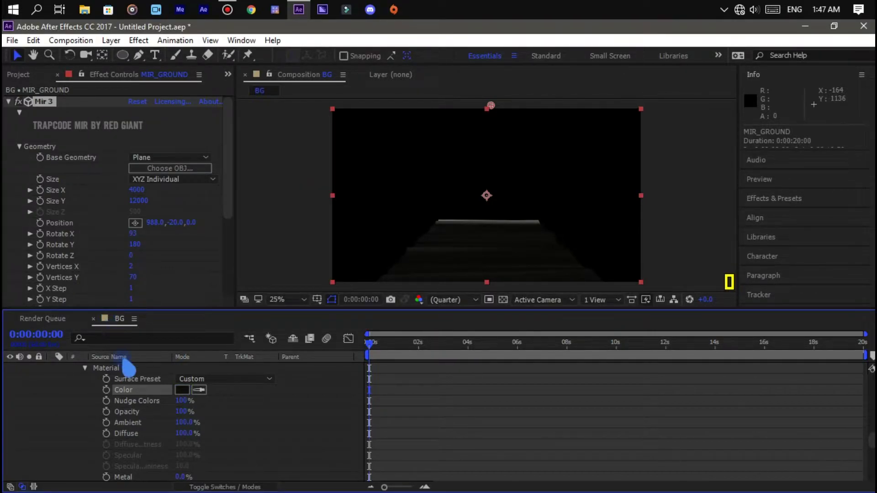
Set Reflectivity to 65% and reselect the MIR_GROUND layer
scroll(137, 416, "down", 3)
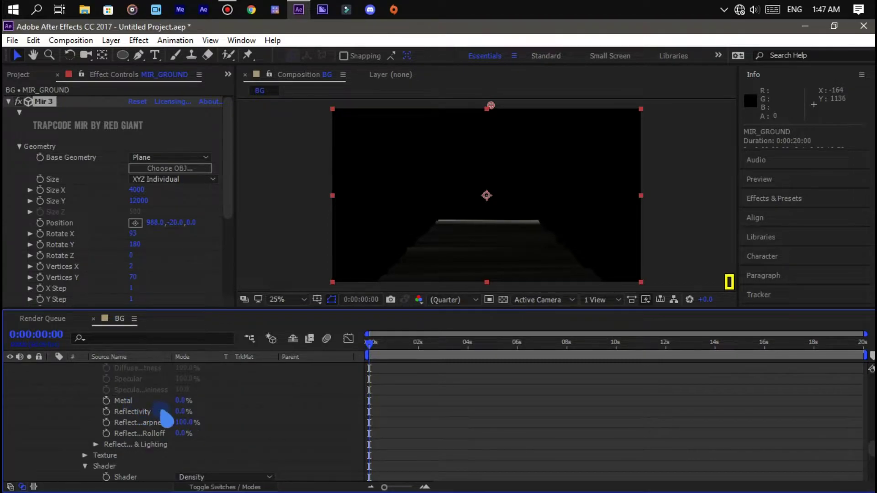
left_click(182, 412)
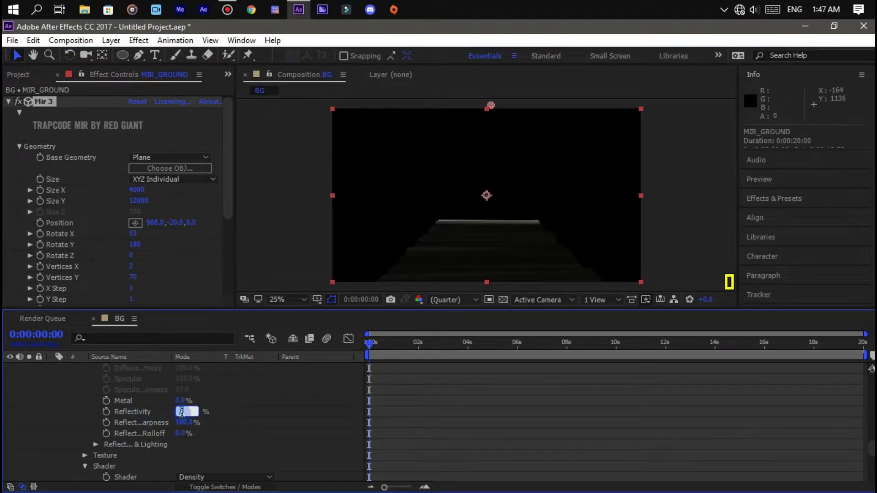
type("65")
key("Return")
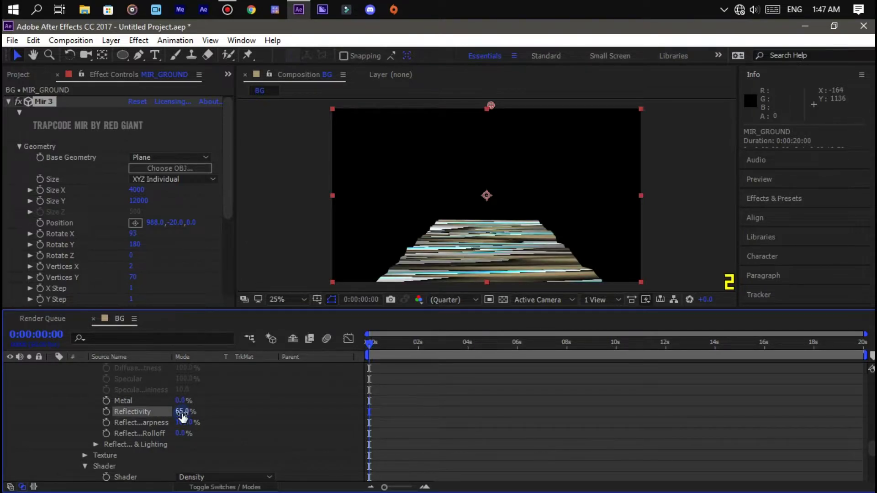
left_click(215, 440)
scroll(223, 440, "up", 4)
scroll(223, 440, "up", 3)
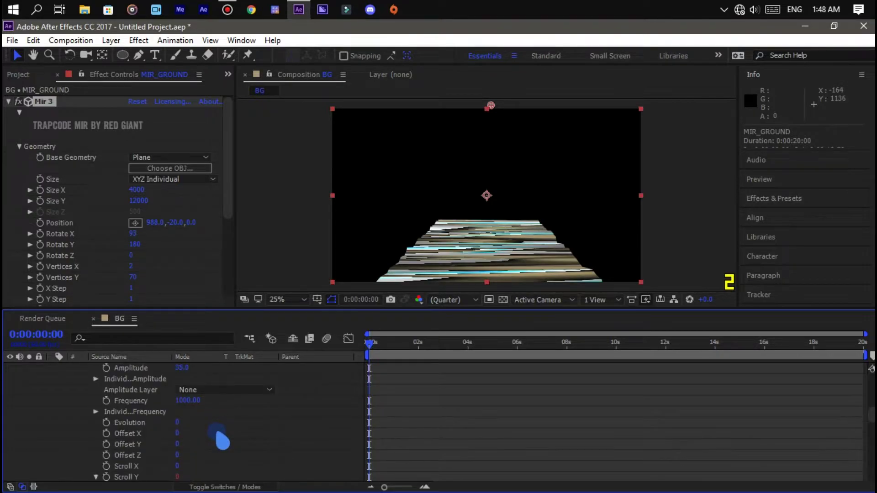
scroll(223, 440, "up", 3)
scroll(165, 413, "up", 3)
scroll(166, 413, "up", 3)
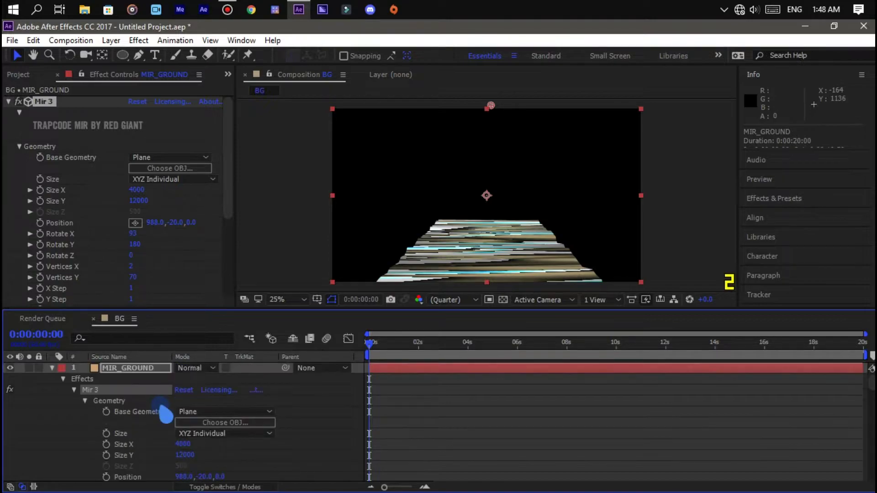
left_click(165, 371)
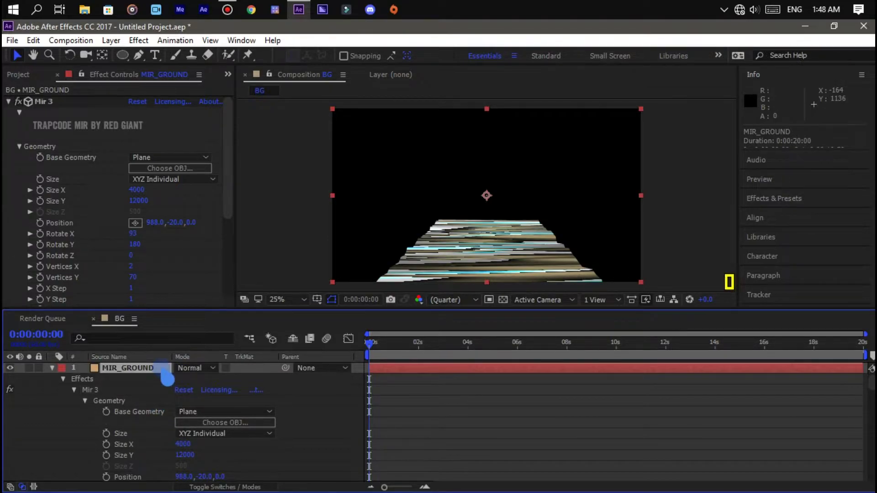
key("ctrl+space")
Apply Glow to MIR_GROUND with a Glow Radius of 80
type("gl")
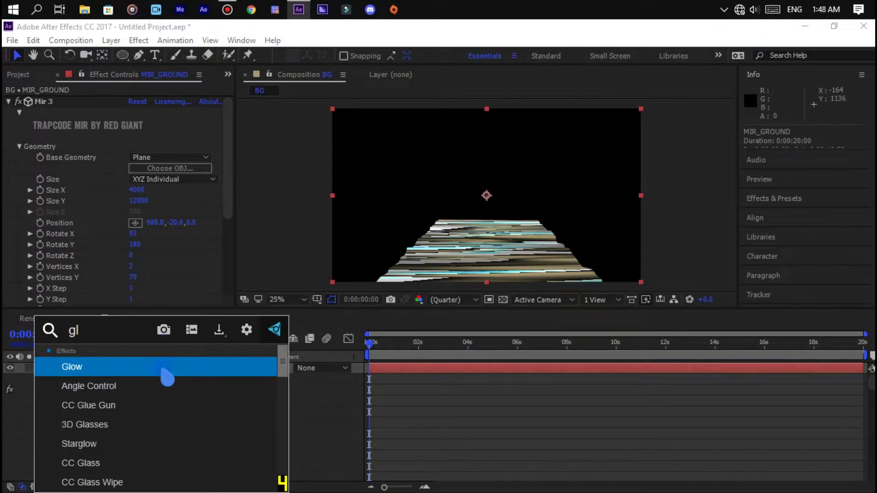
left_click(165, 371)
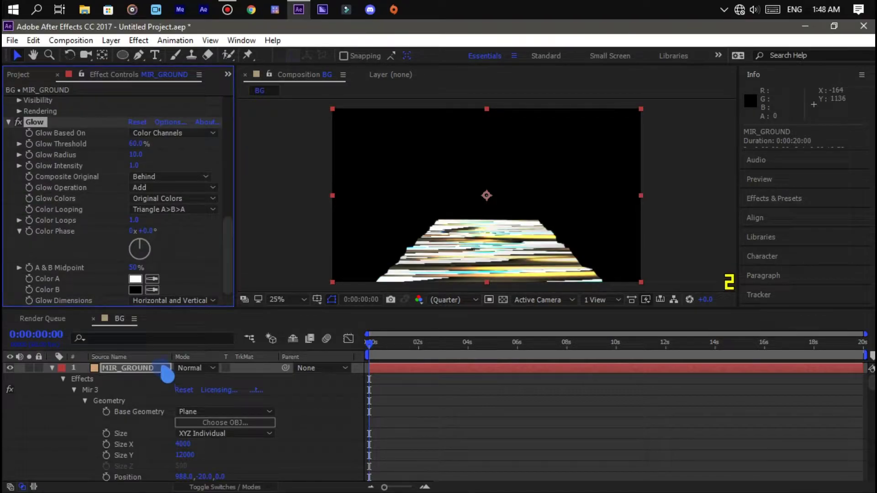
left_click(136, 155)
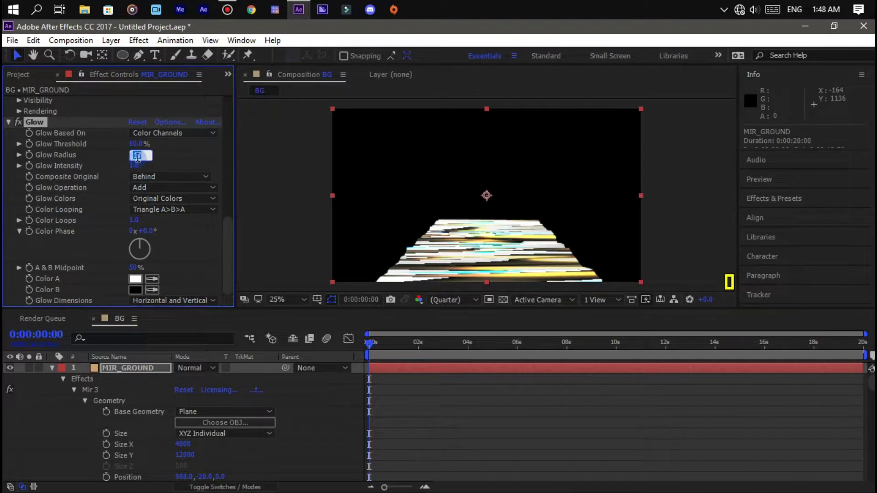
type("80")
key("Return")
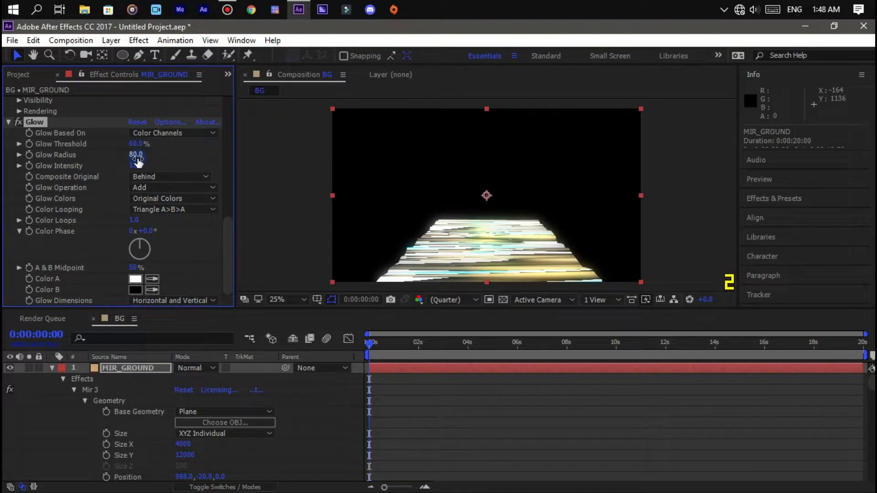
Set Glow Intensity to 0.5 and collapse the layer's properties
left_click(135, 166)
type(".5")
key("Return")
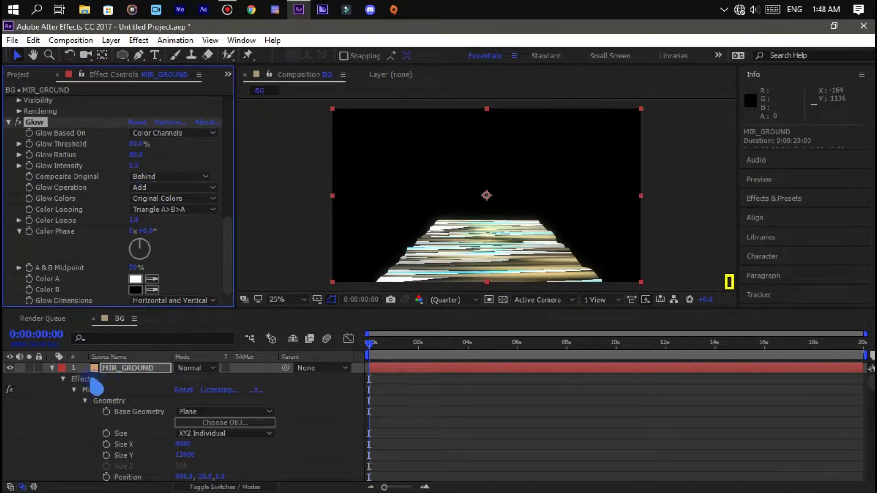
left_click(52, 368)
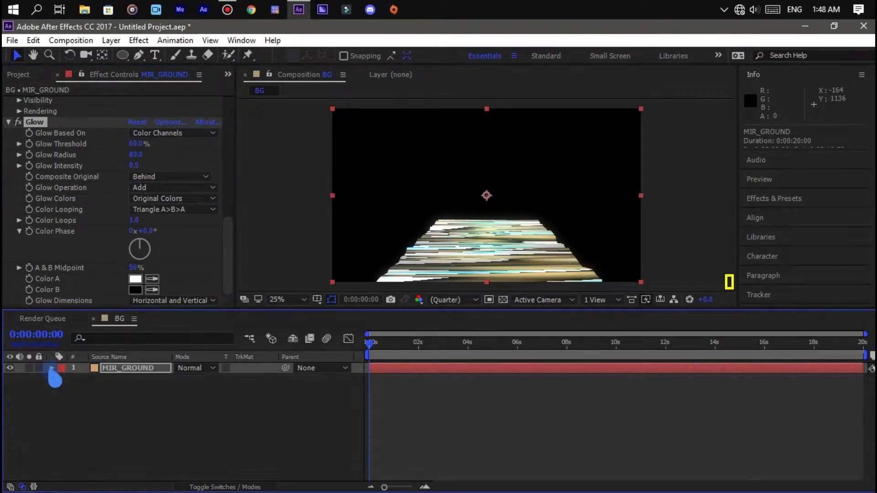
left_click(85, 397)
Add a new camera layer, Camera 1, to the BG composition
right_click(84, 397)
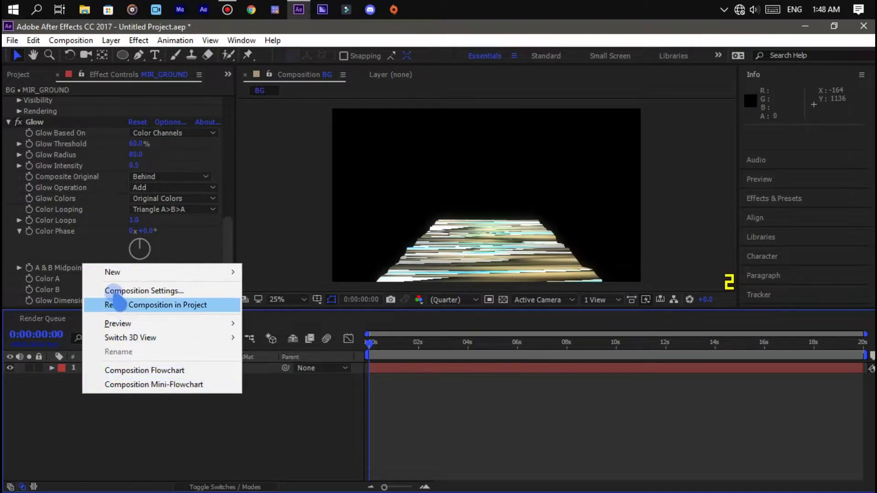
mouse_move(120, 274)
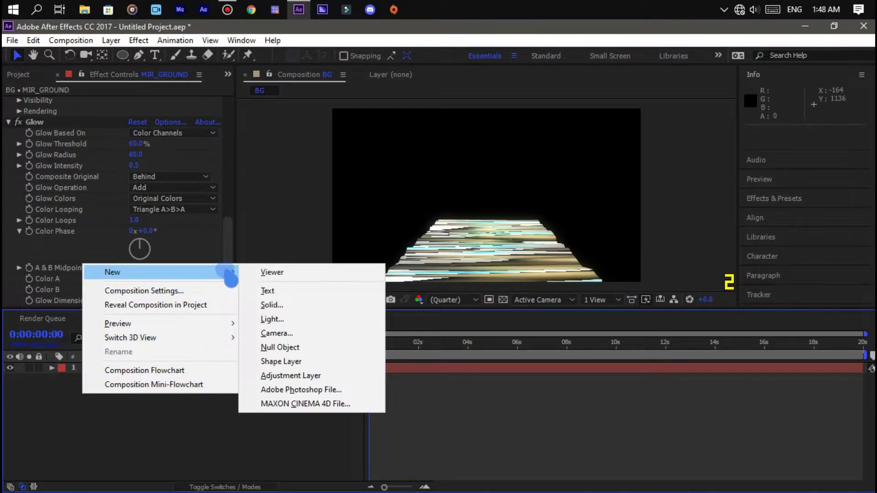
left_click(273, 335)
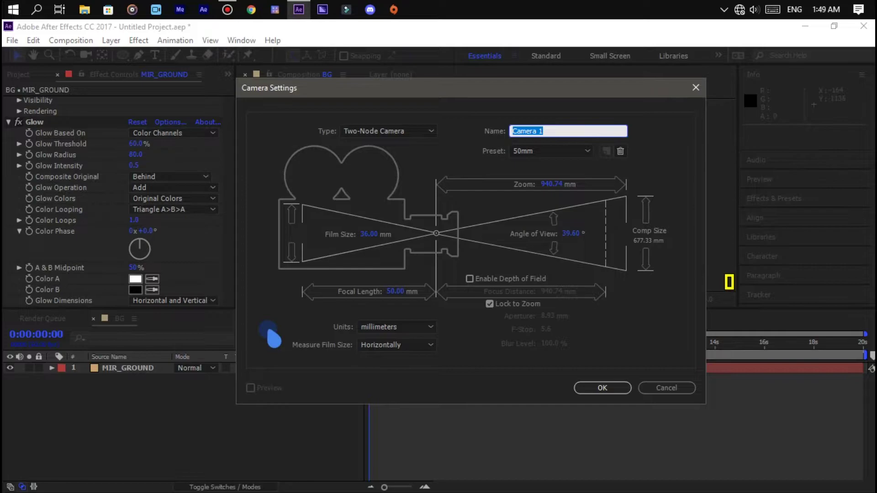
key("Return")
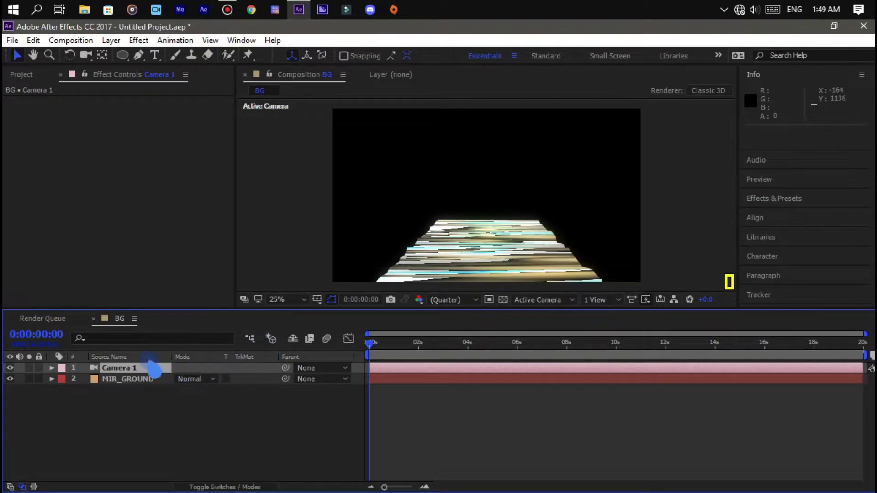
Set Camera 1's Zoom to 200 pixels
left_click(52, 369)
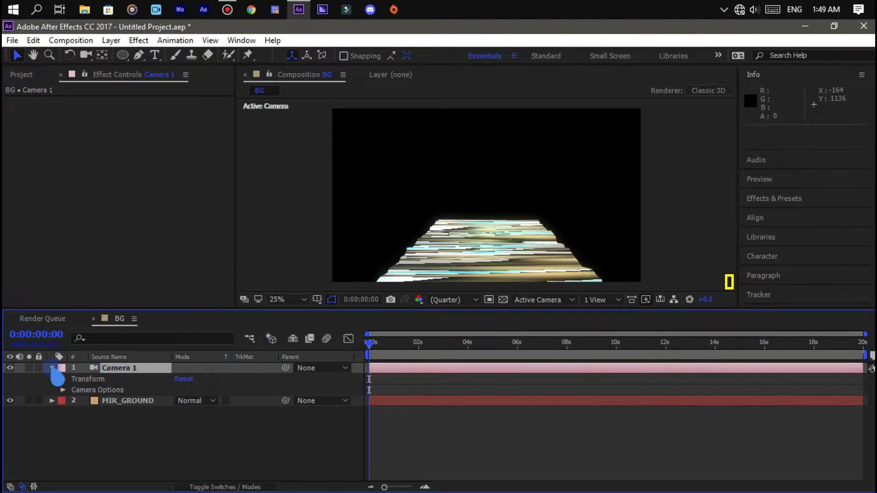
left_click(63, 391)
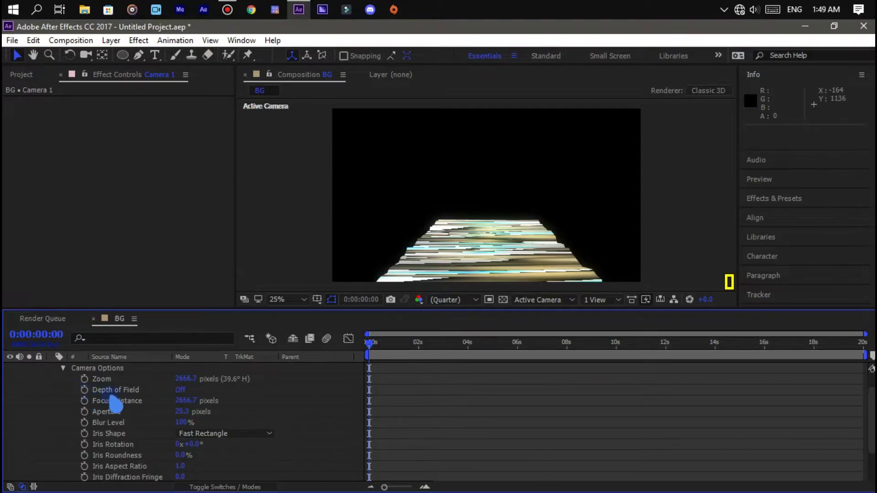
left_click(182, 379)
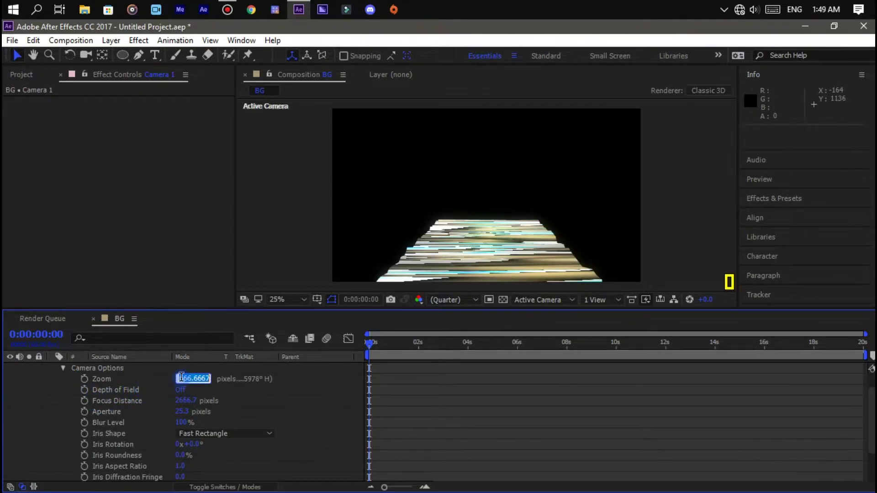
type("200")
key("Return")
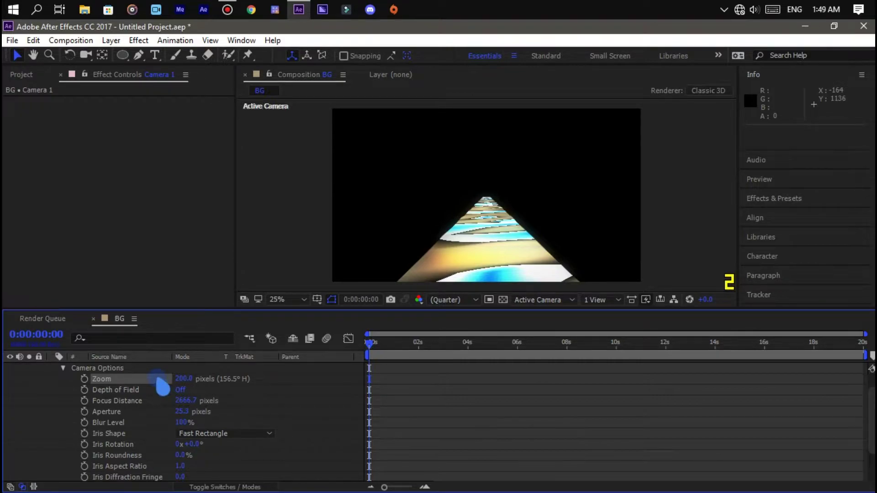
Precompose the camera and ground layers into Ground_comp
scroll(157, 384, "up", 1)
left_click(146, 369)
key("Return")
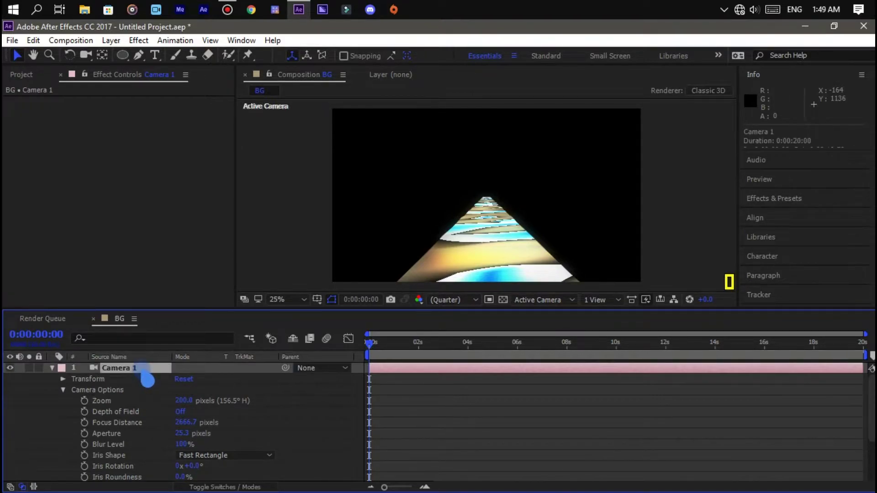
key("ctrl+grave")
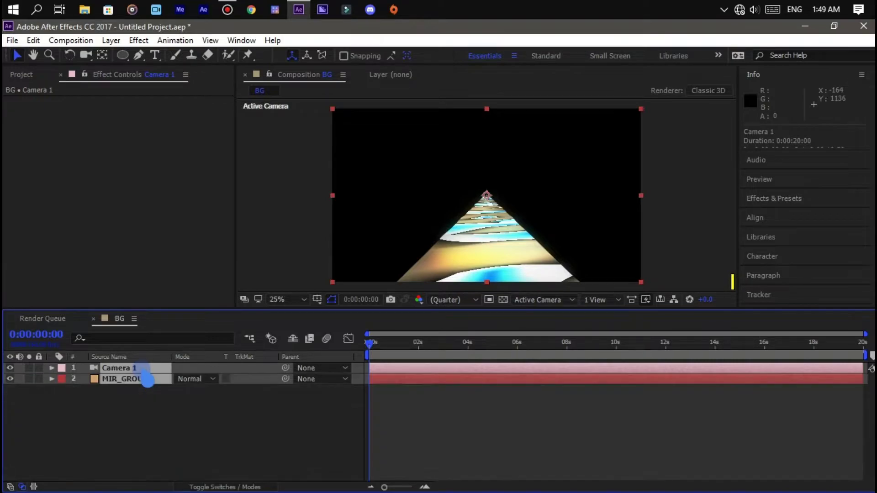
key("ctrl+shift+c")
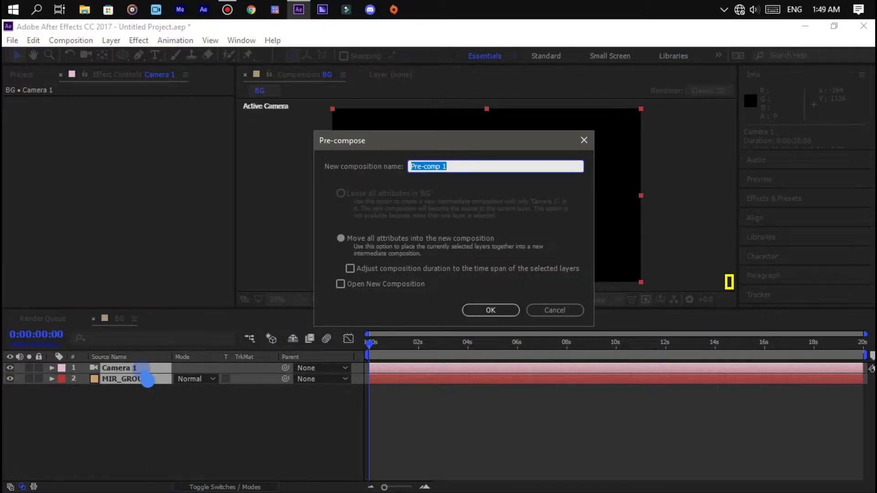
type("Ground")
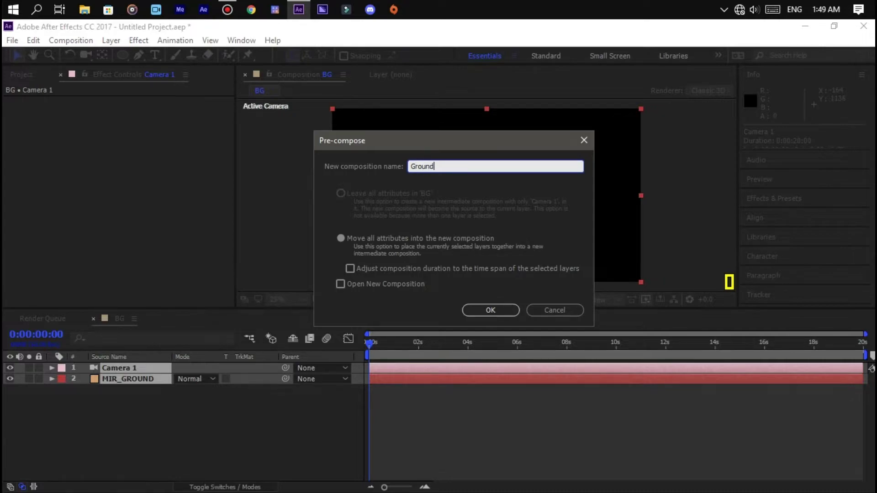
type("_comp")
key("Return")
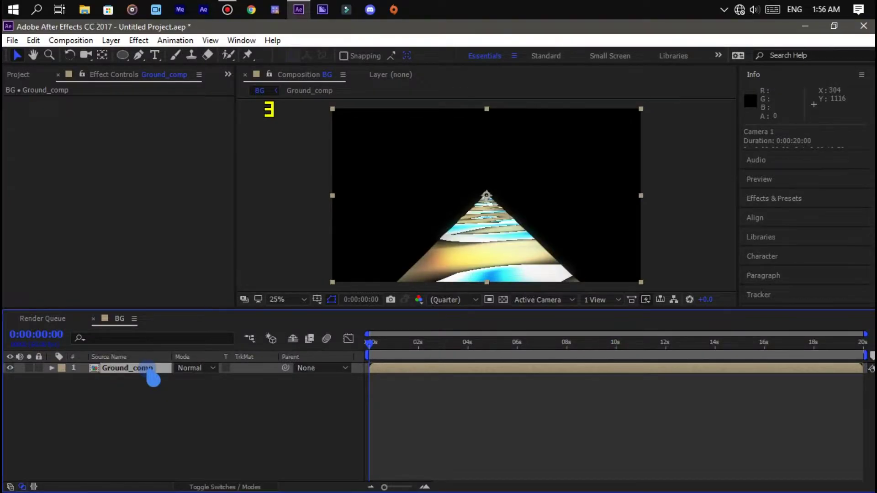
Create a new solid named MIR_Tunnel
key("ctrl+y")
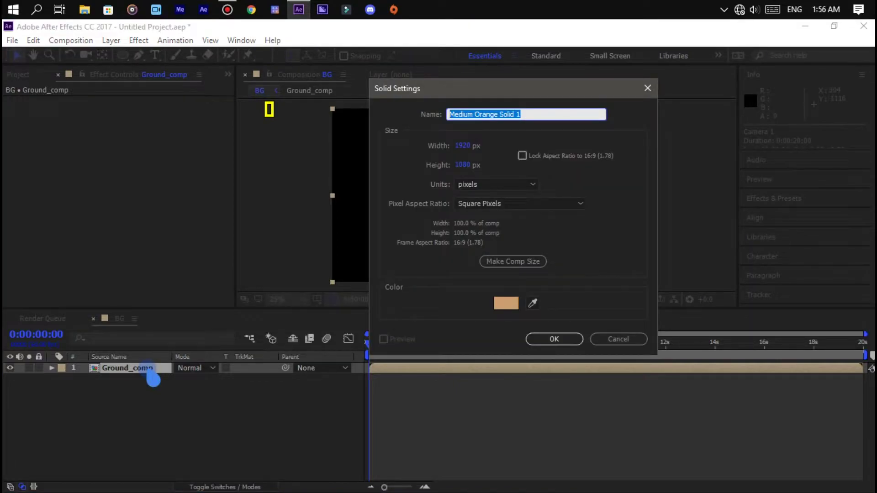
type("MIR_T")
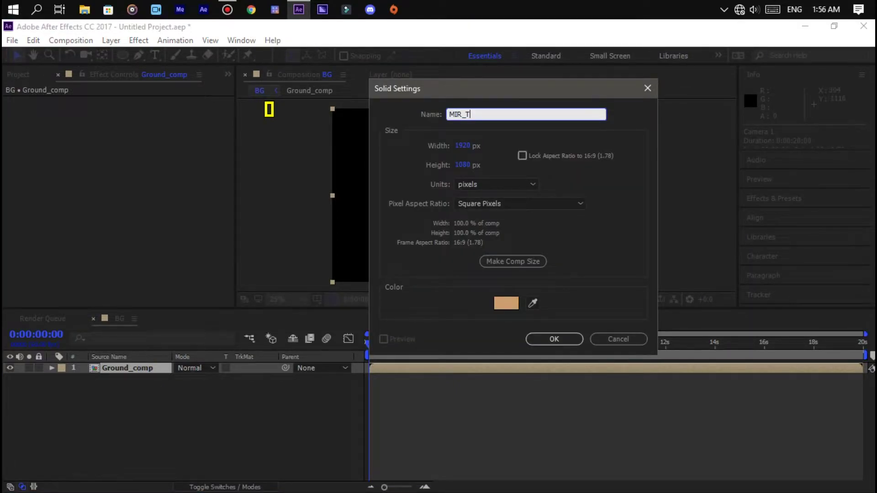
type("unnel")
key("Return")
key("ctrl+space")
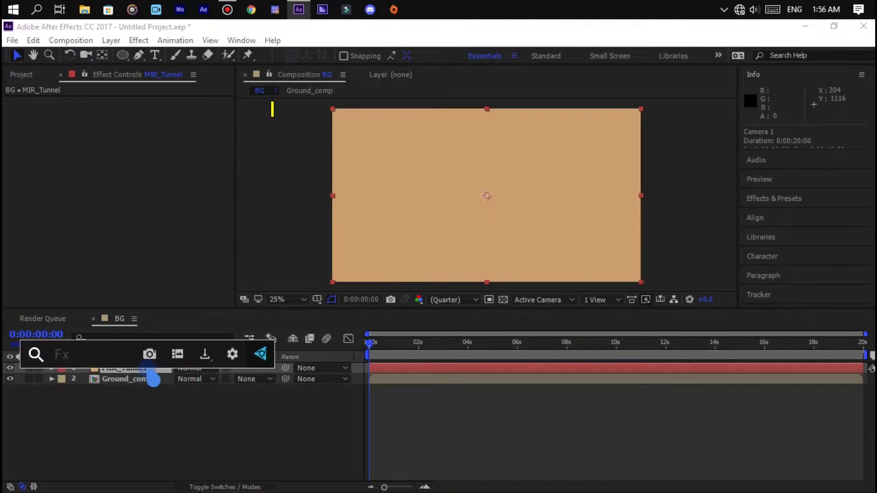
Apply Mir 3 to MIR_Tunnel and set its Size to XYZ Individual
type("mir")
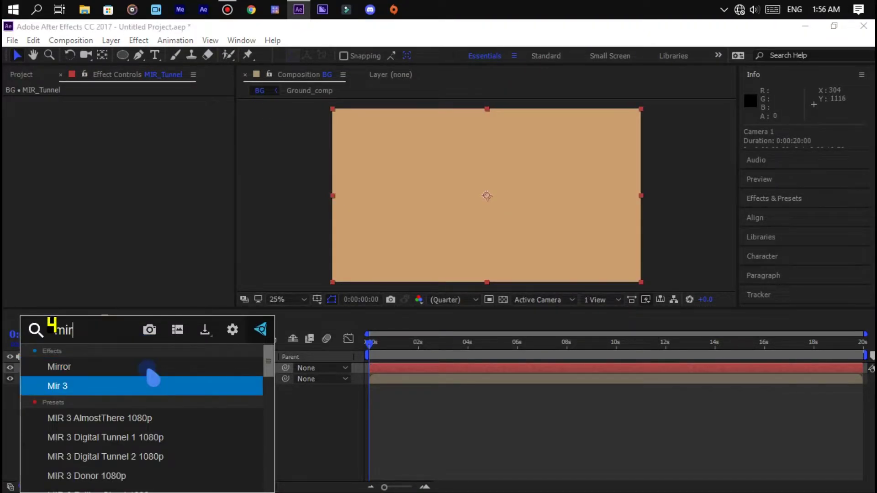
left_click(153, 378)
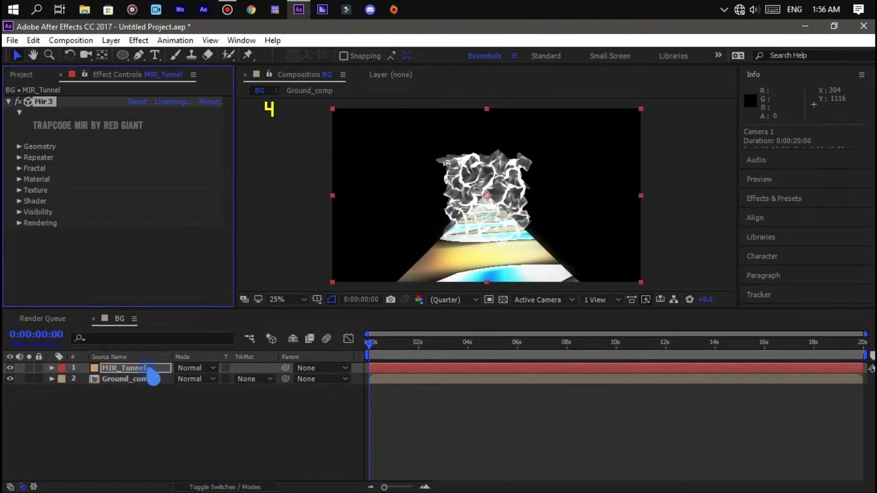
left_click(54, 377)
left_click(52, 368)
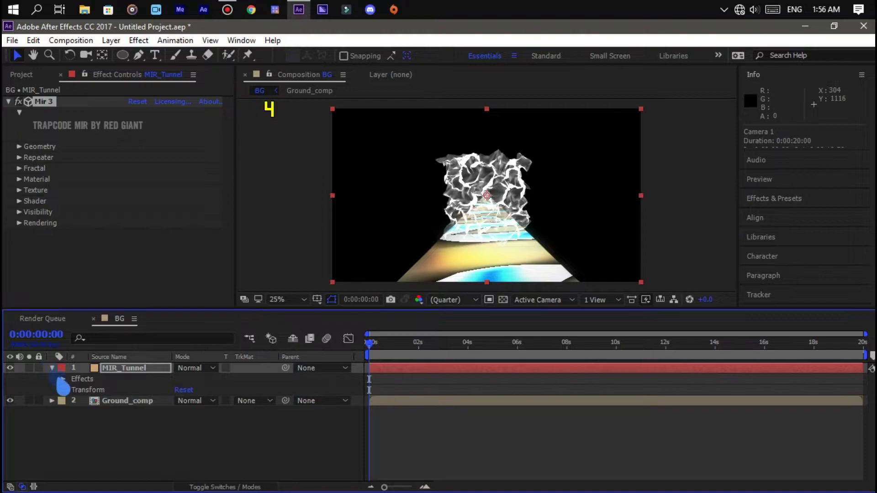
left_click(63, 379)
left_click(74, 389)
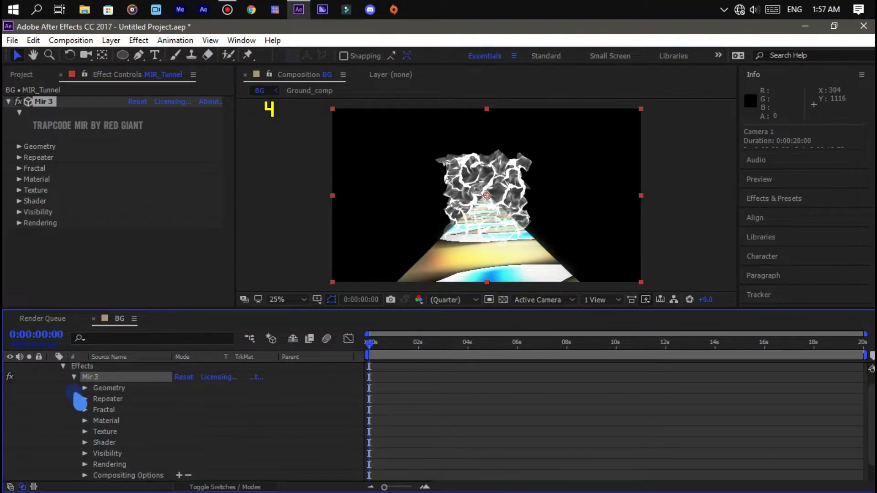
left_click(85, 388)
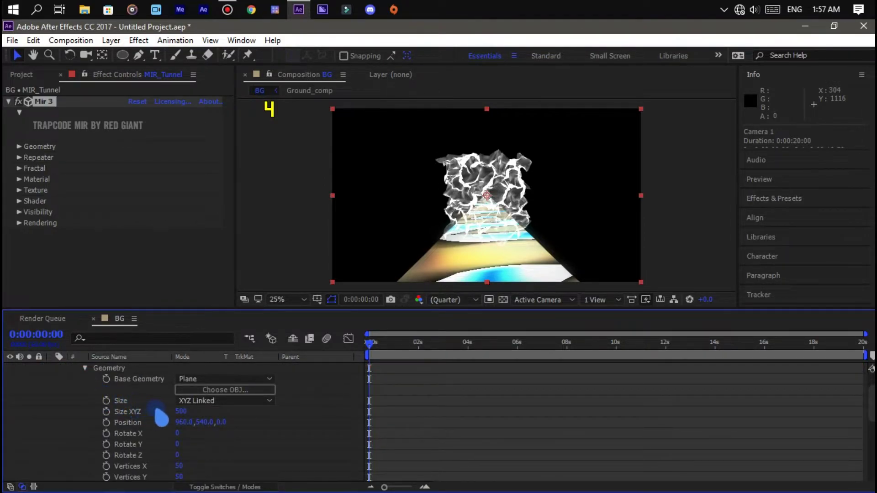
left_click(183, 402)
left_click(208, 429)
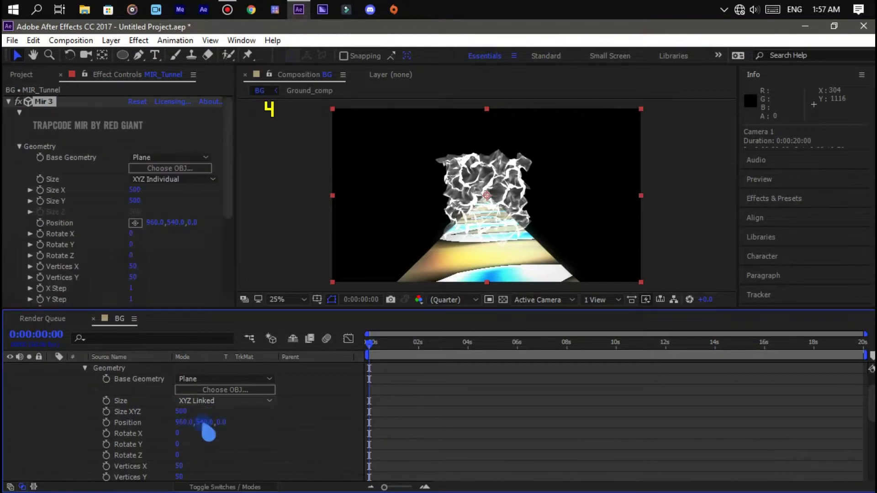
Set the tunnel's Size X to 4000 and Size Y to 12000
left_click(185, 411)
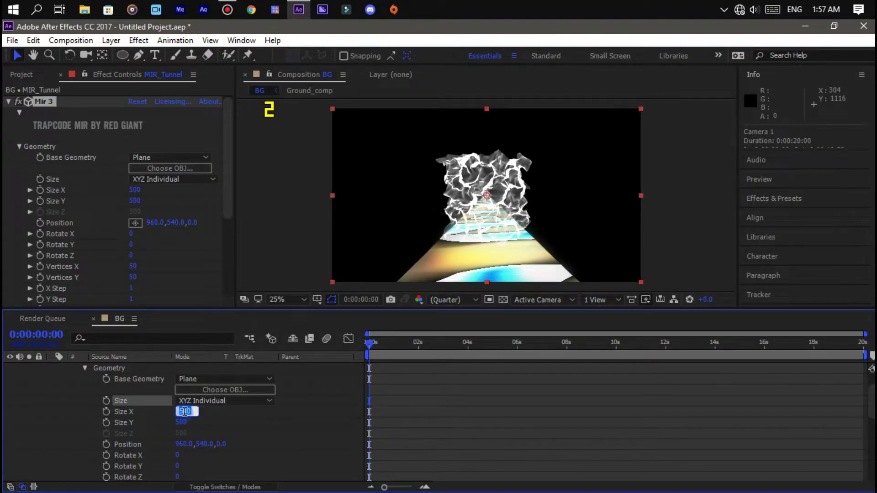
type("4000")
key("Return")
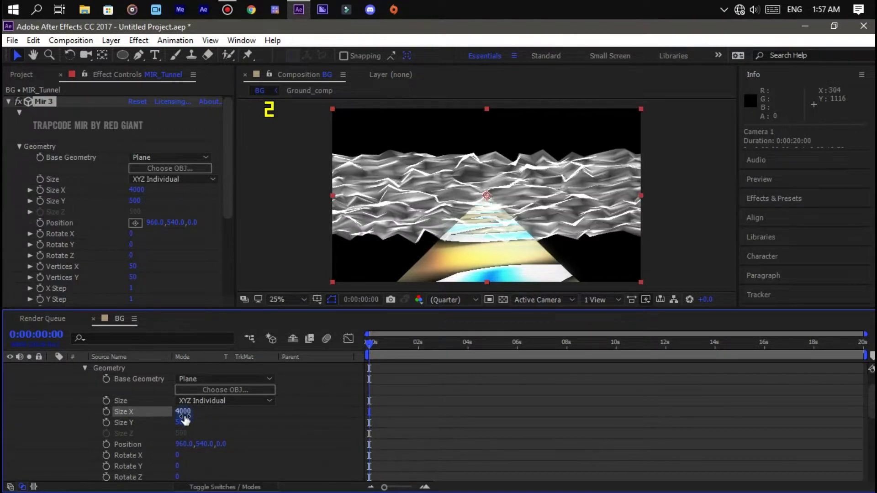
left_click(179, 422)
type("102")
key("BackSpace")
key("BackSpace")
type("200")
type("0")
key("Return")
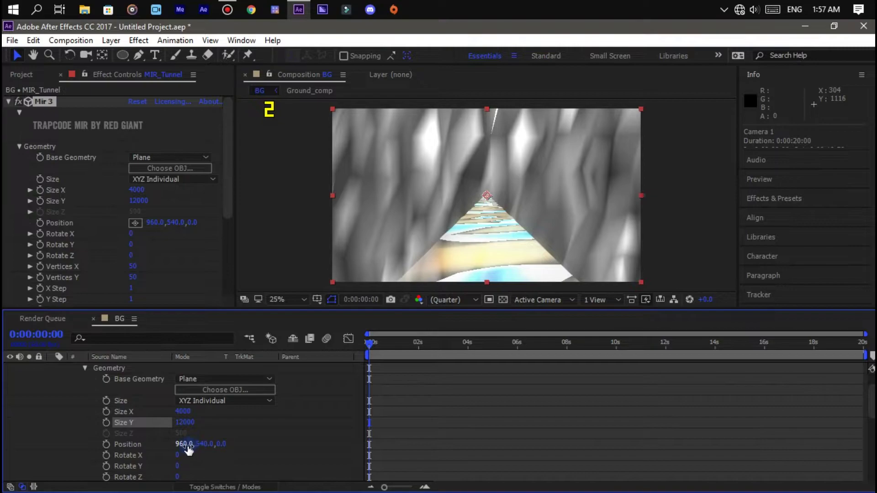
Set the tunnel's Bend Y to -0.1 to curve the walls
scroll(183, 449, "down", 3)
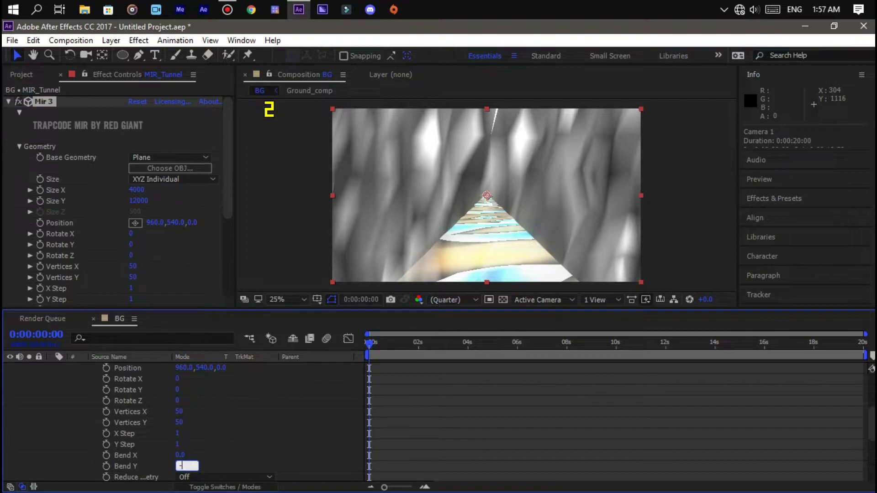
type("-0")
type("5")
key("Return")
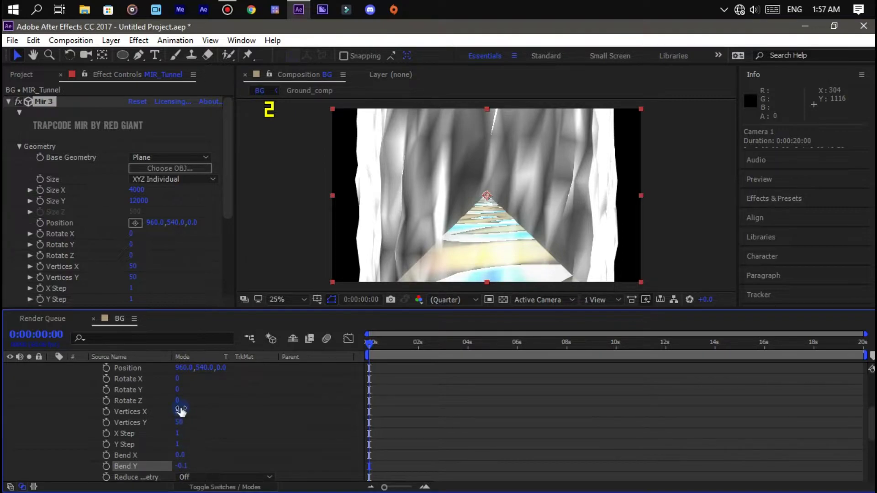
Rotate the Mir 3 tunnel plane to 93 on X and 180 on Y
left_click(178, 379)
type("93")
key("Return")
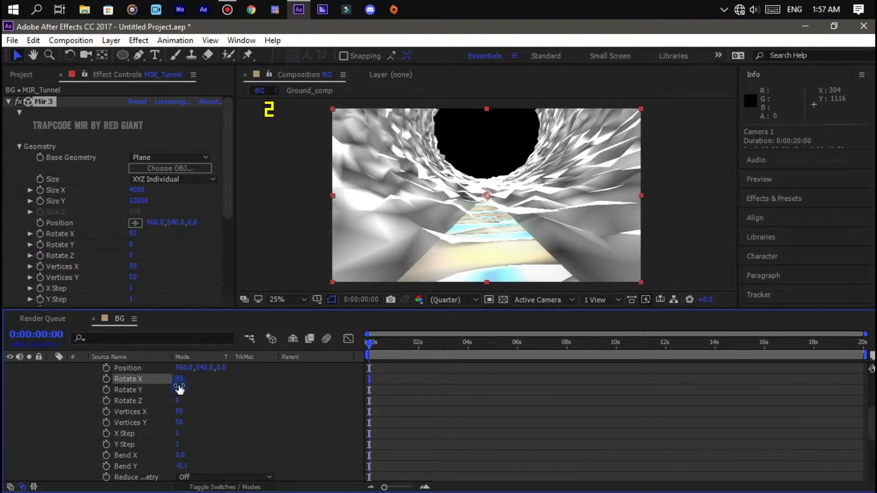
left_click(178, 389)
type("18")
type("0")
key("Return")
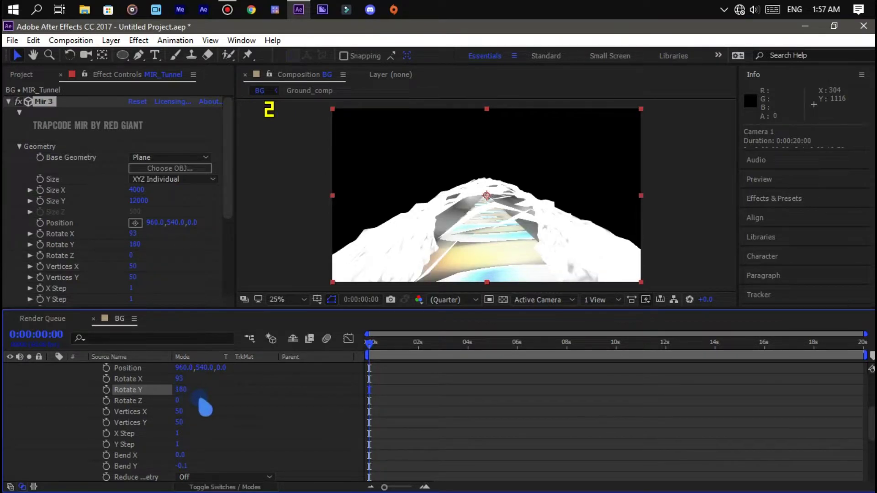
Move the tunnel plane to position X 968, Y -20
scroll(241, 423, "up", 3)
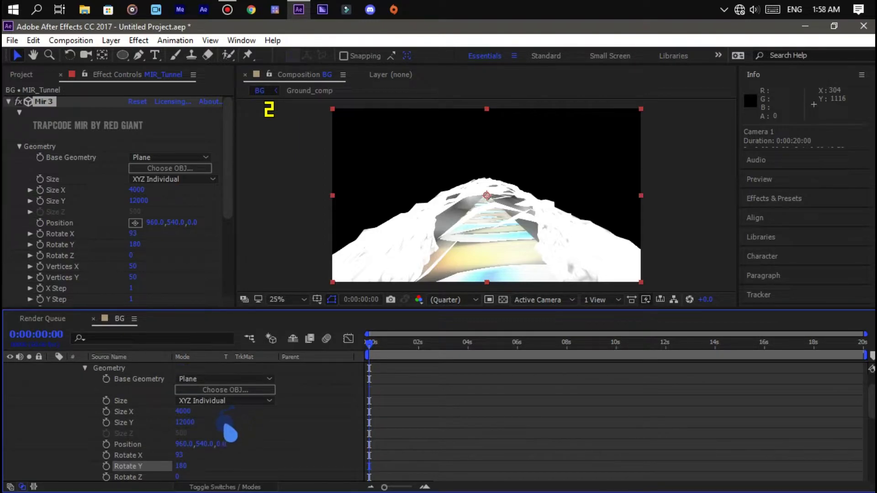
left_click(204, 440)
type("-20")
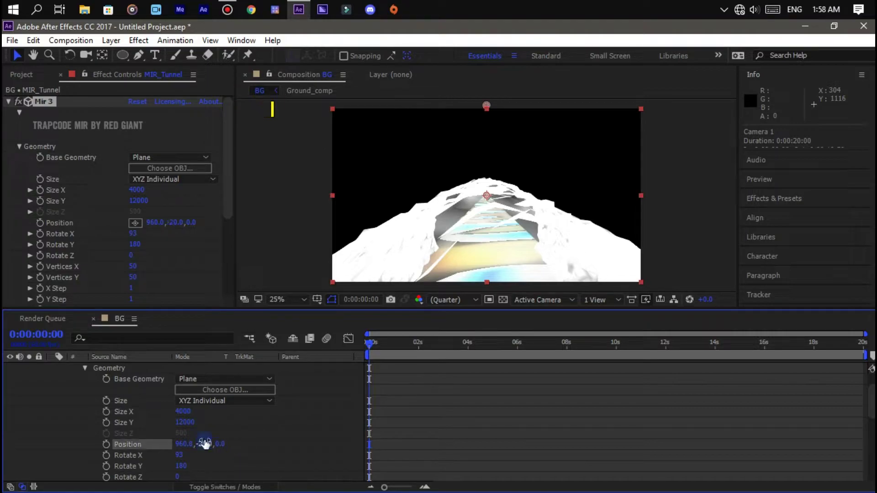
key("Return")
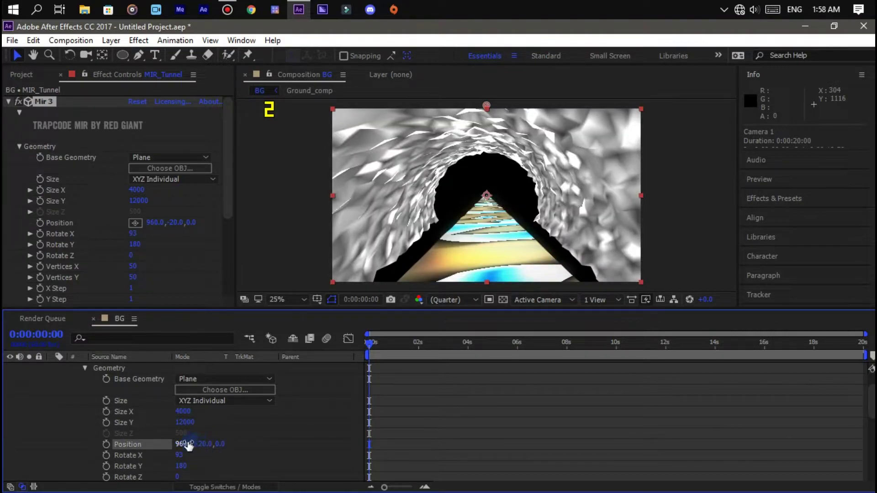
left_click(184, 442)
type("968")
key("Return")
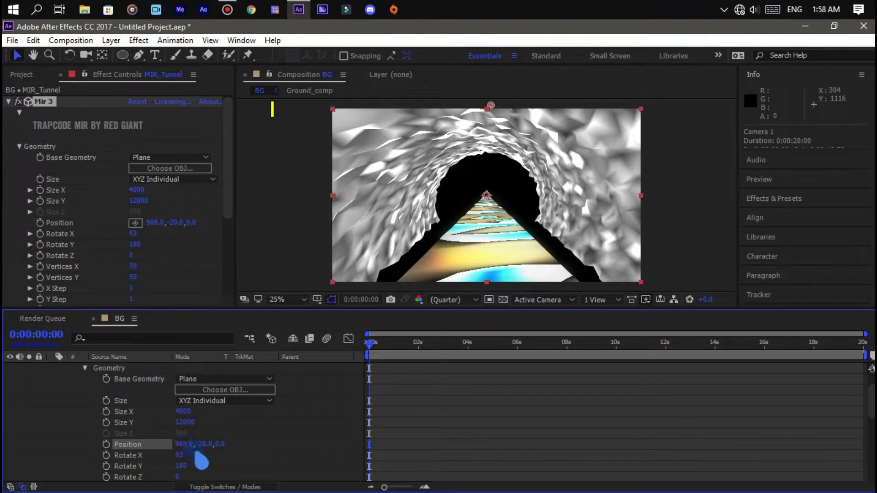
Set Mir 3 Geometry to Vertices X 10 and Vertices Y 125
scroll(250, 439, "down", 3)
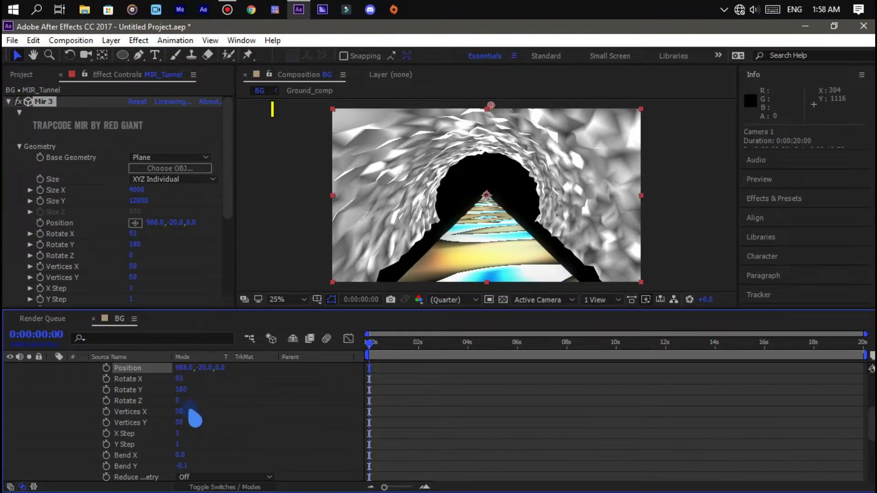
left_click(179, 410)
type("10")
key("Return")
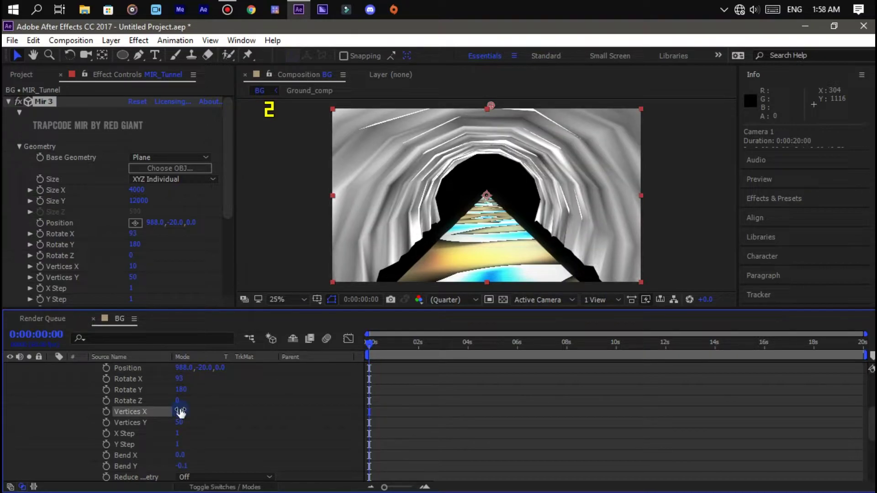
left_click(179, 421)
type("125")
key("Return")
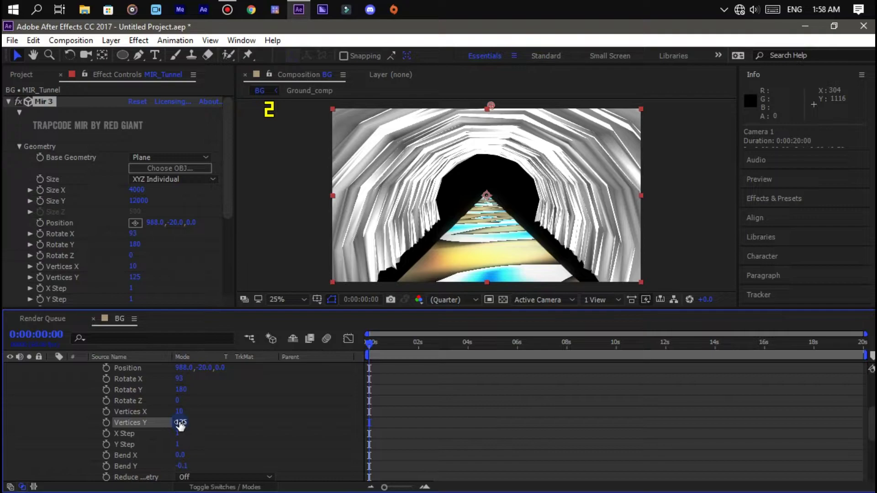
scroll(174, 430, "down", 3)
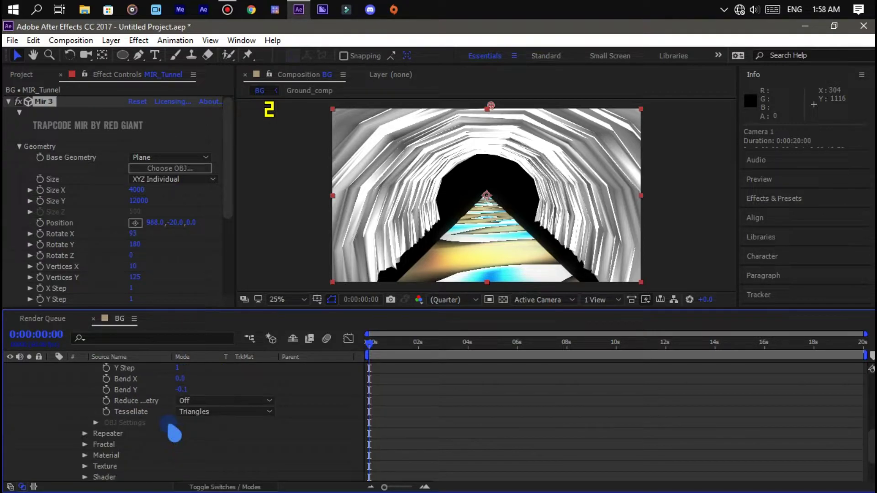
scroll(174, 433, "down", 2)
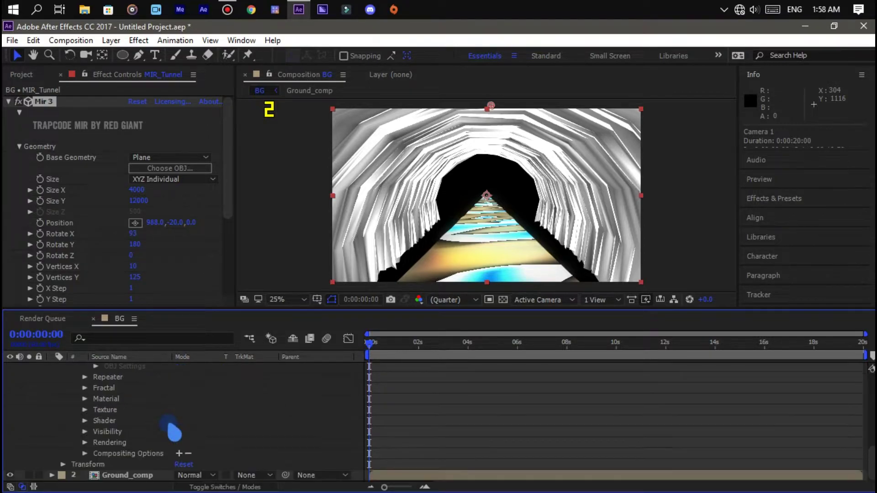
Set the tunnel fractal to Amplitude 70, Frequency 1000 and smoothing 100
left_click(86, 388)
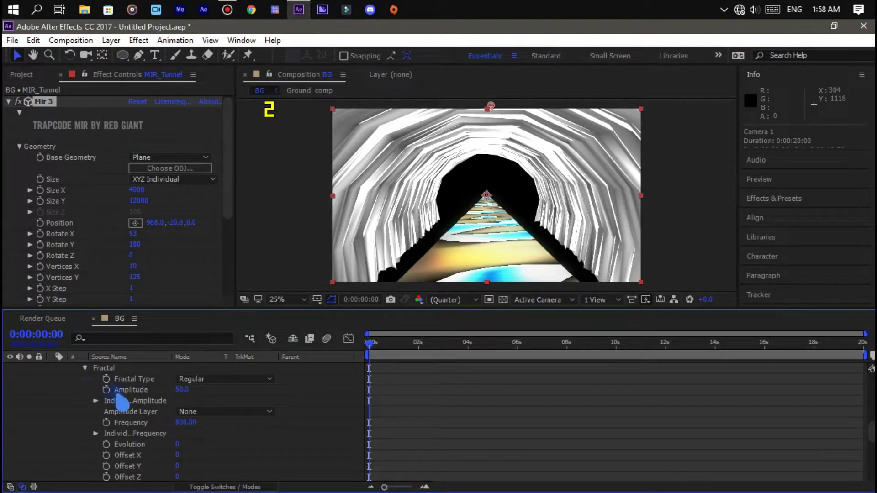
left_click(180, 390)
type("70")
key("Return")
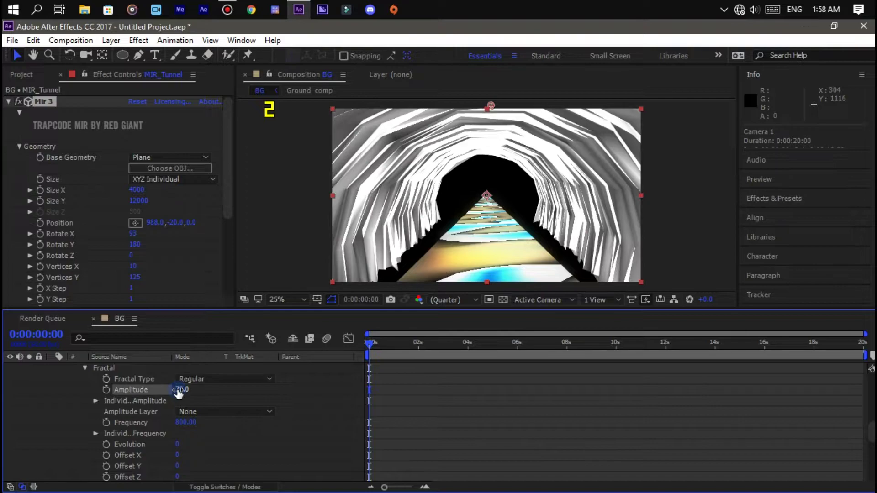
left_click(185, 424)
type("1000")
key("Return")
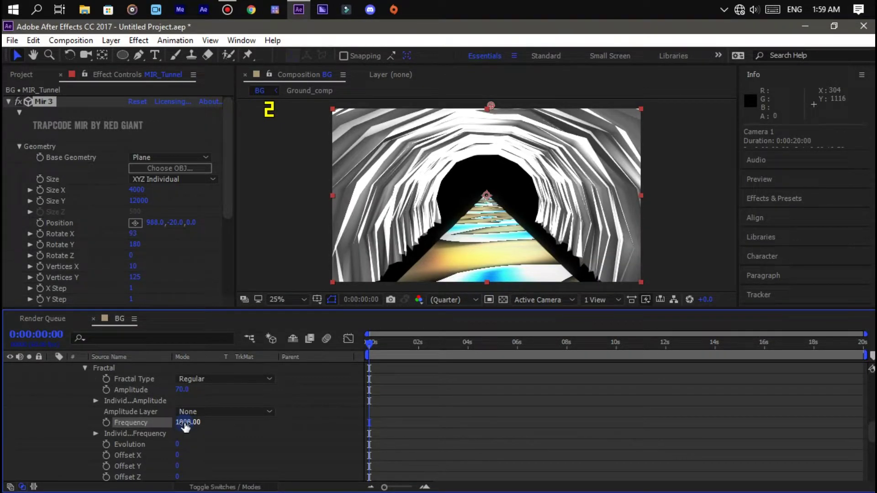
scroll(202, 447, "down", 3)
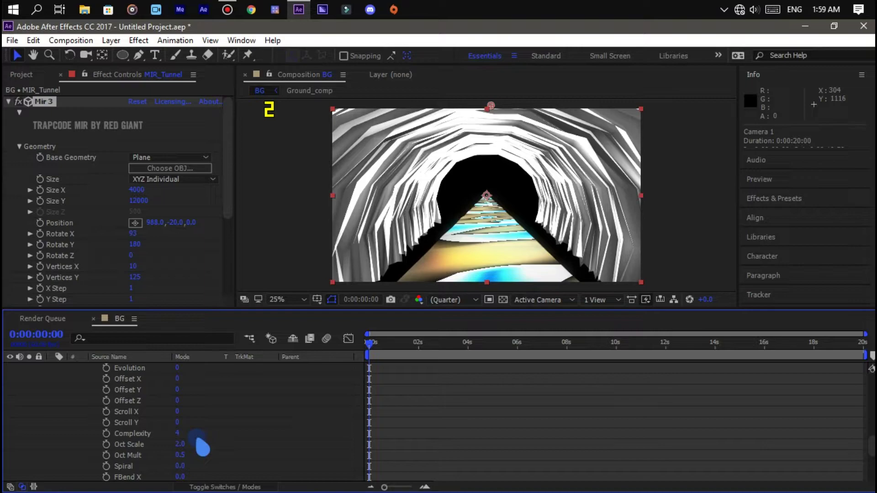
scroll(204, 447, "down", 3)
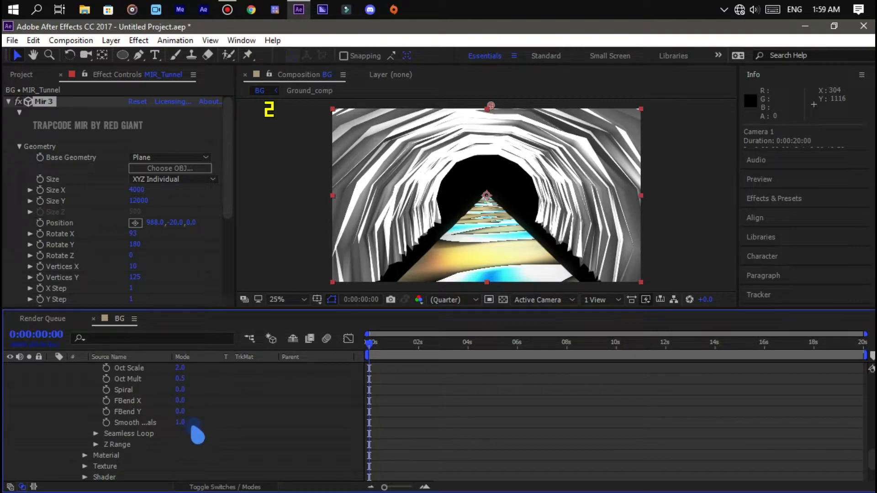
left_click(182, 421)
type("100")
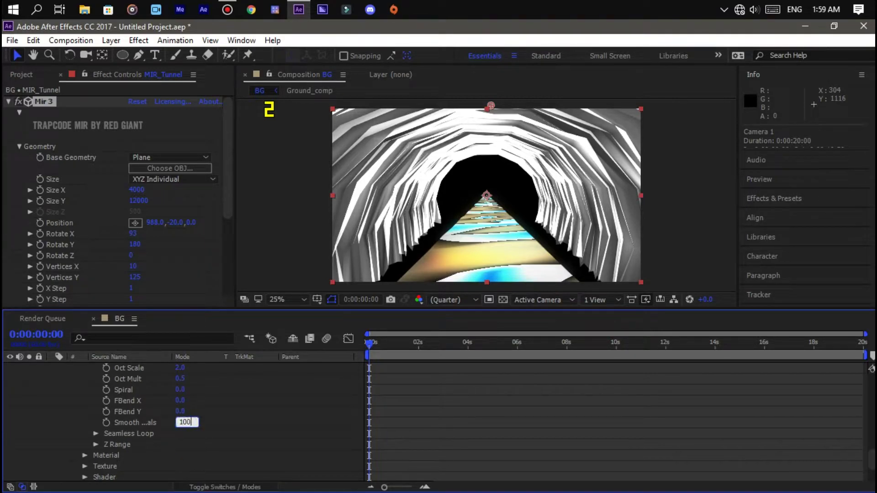
key("Return")
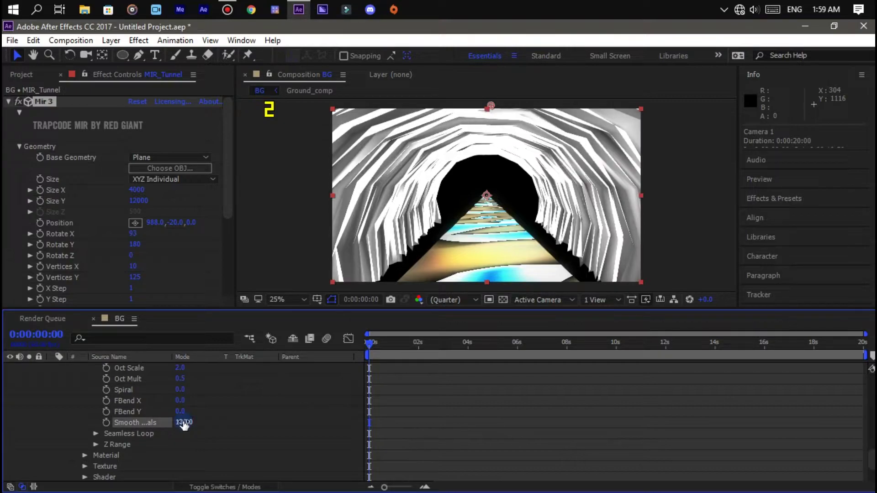
Drive Scroll Y with the expression time*-1000 so the tunnel scrolls continuously
scroll(162, 414, "up", 3)
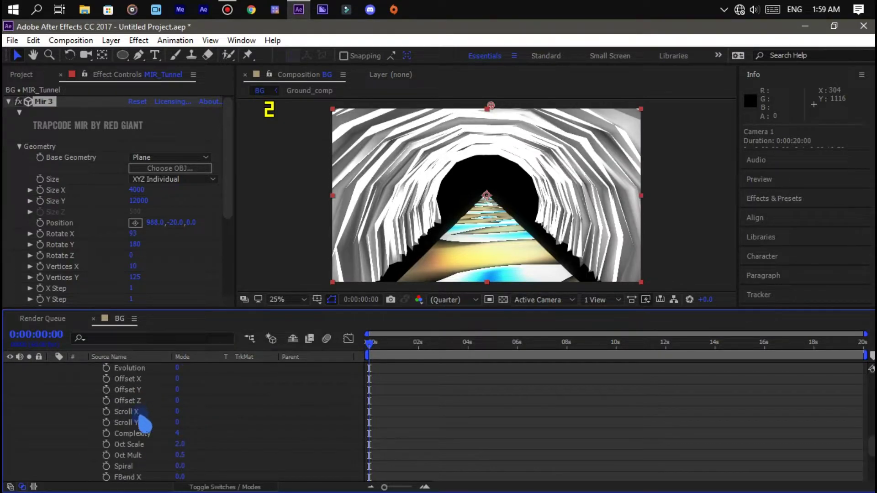
left_click(106, 423, "alt")
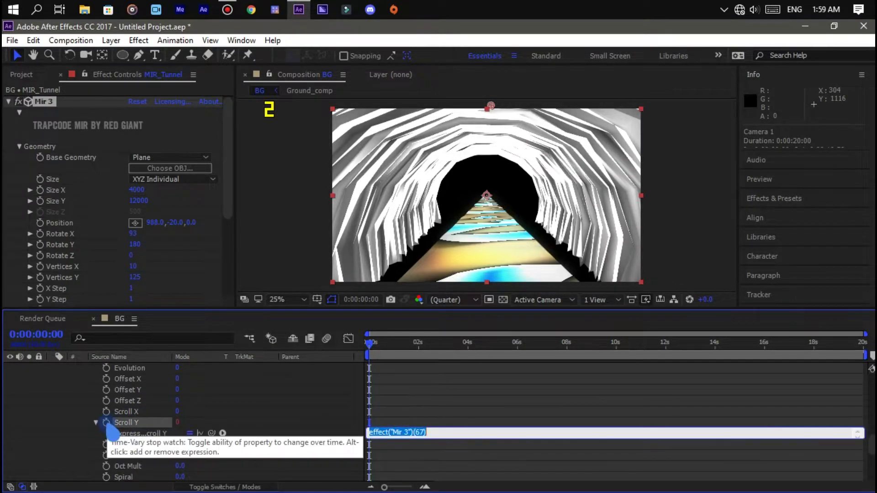
type("time")
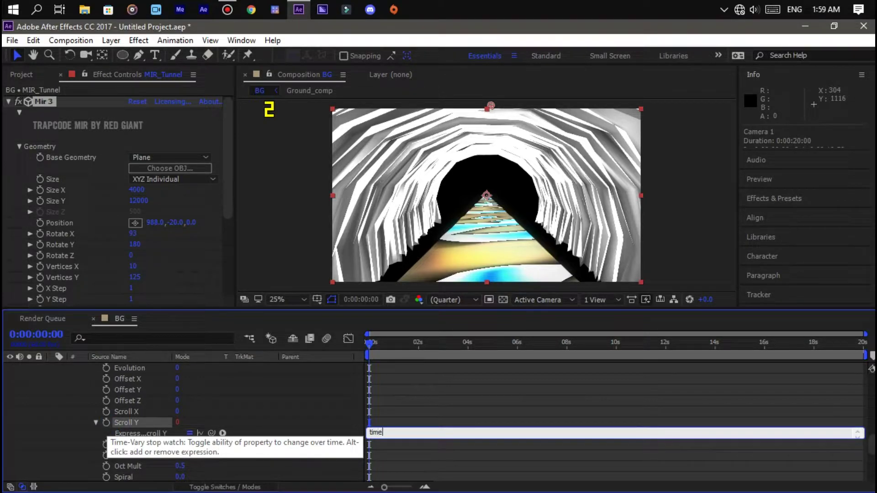
type("*")
type("-1000")
left_click(124, 429)
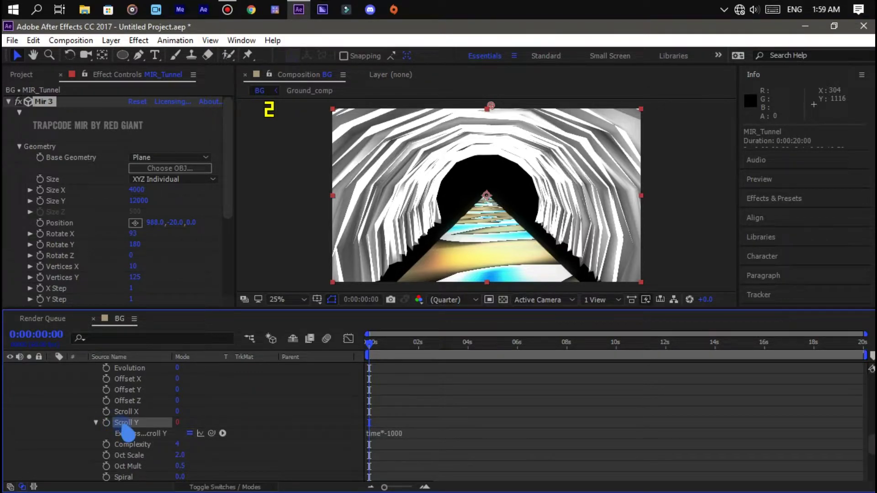
scroll(128, 434, "down", 3)
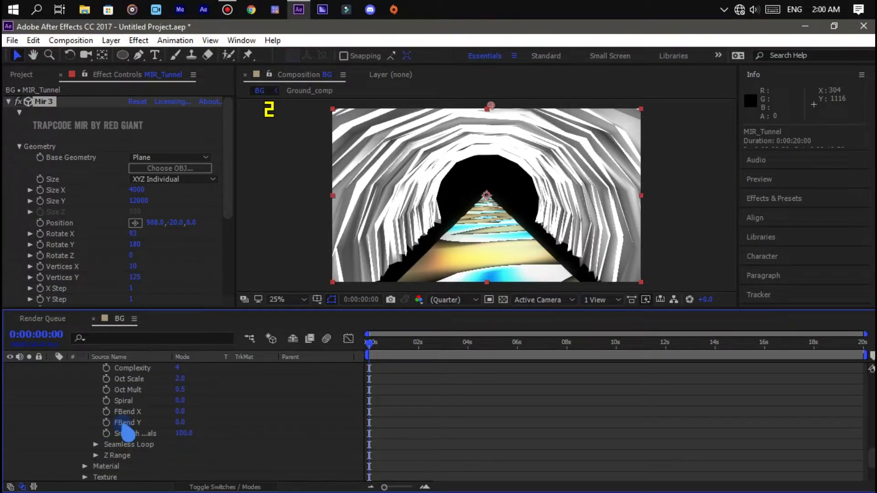
scroll(128, 433, "down", 3)
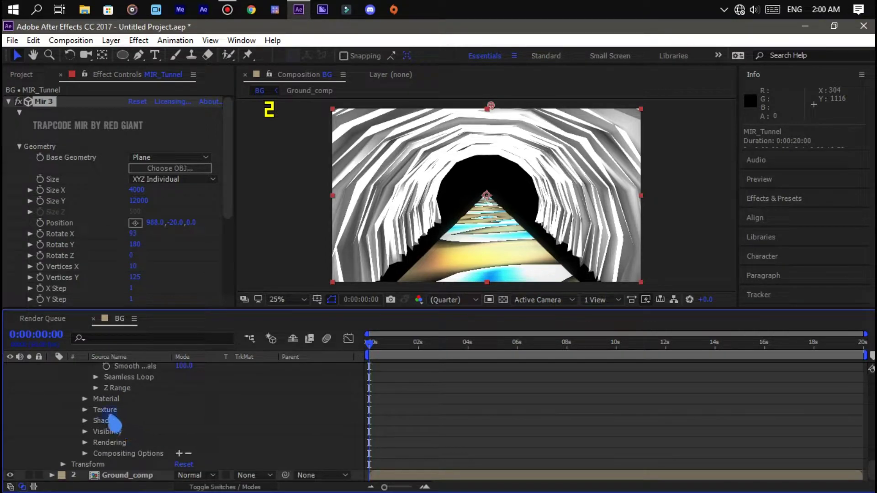
Set the tunnel's Mir material colour to a dark purple
left_click(85, 399)
scroll(93, 407, "down", 1)
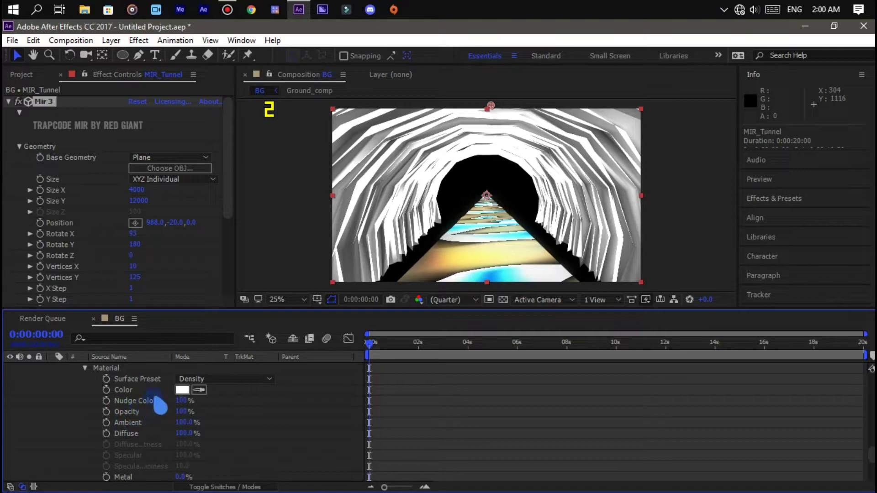
left_click(183, 391)
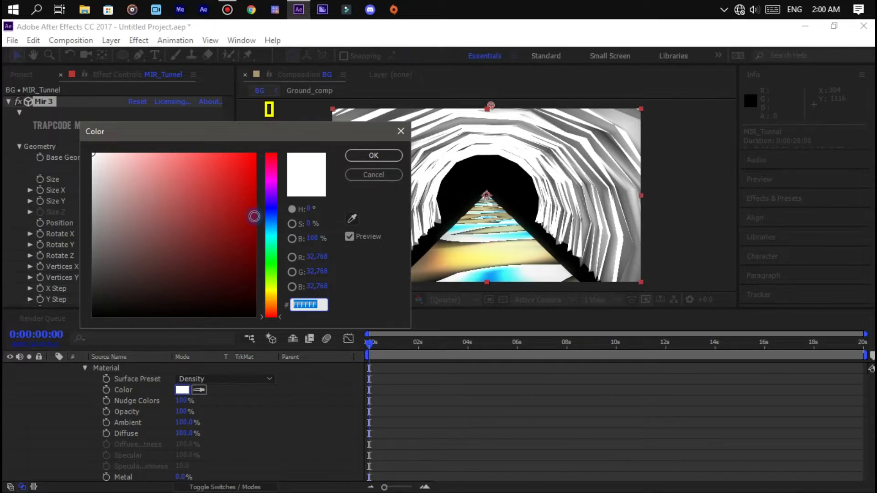
left_click(273, 194)
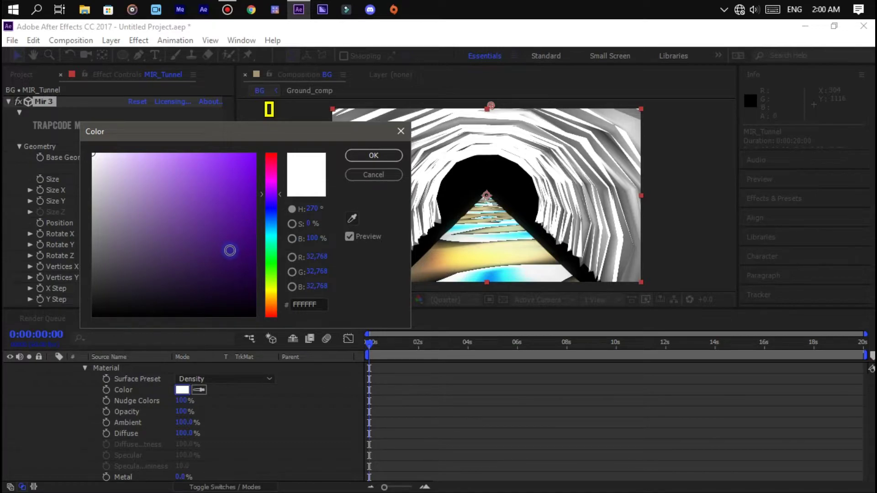
left_click(230, 251)
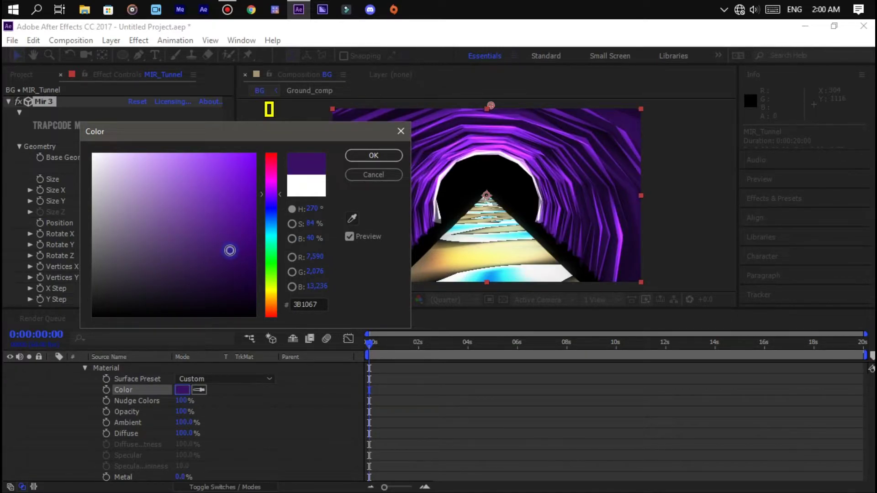
left_click_drag(230, 250, 221, 250)
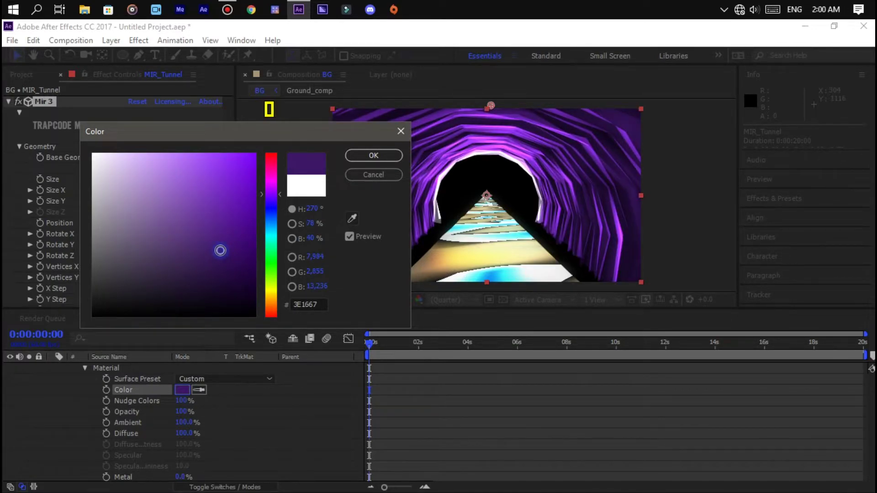
key("Return")
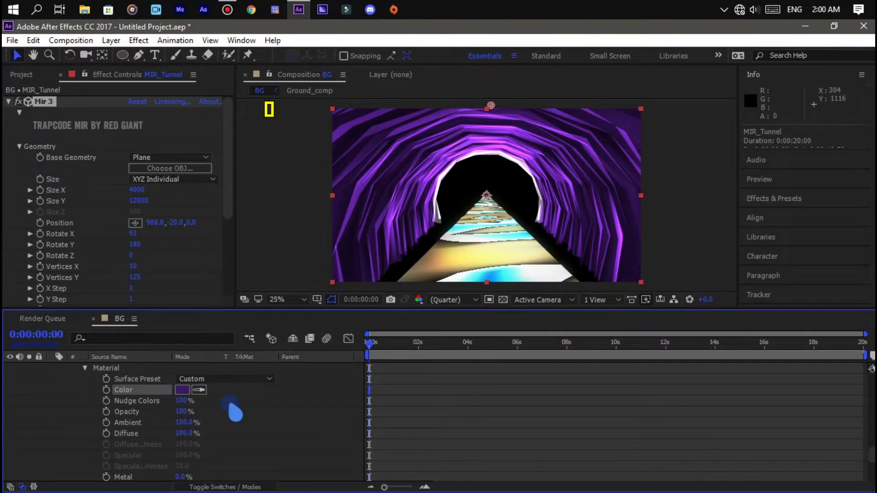
Give the tunnel material 50% Reflectivity
scroll(235, 415, "down", 3)
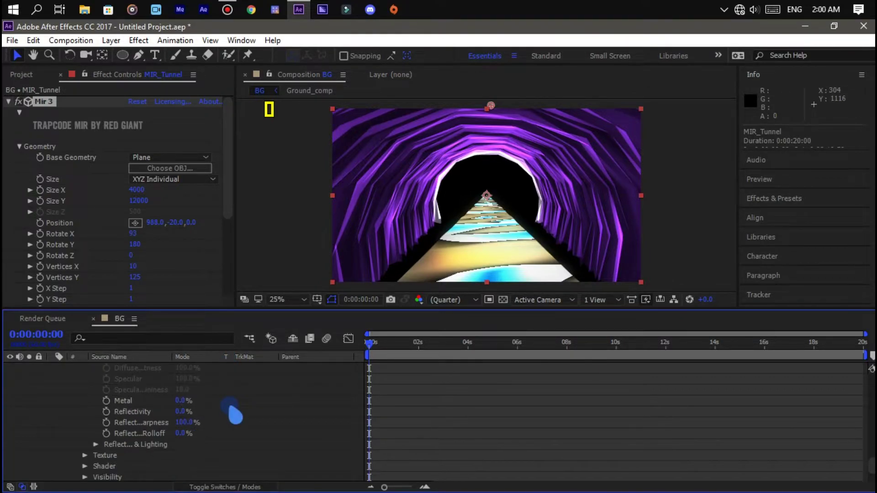
left_click(183, 412)
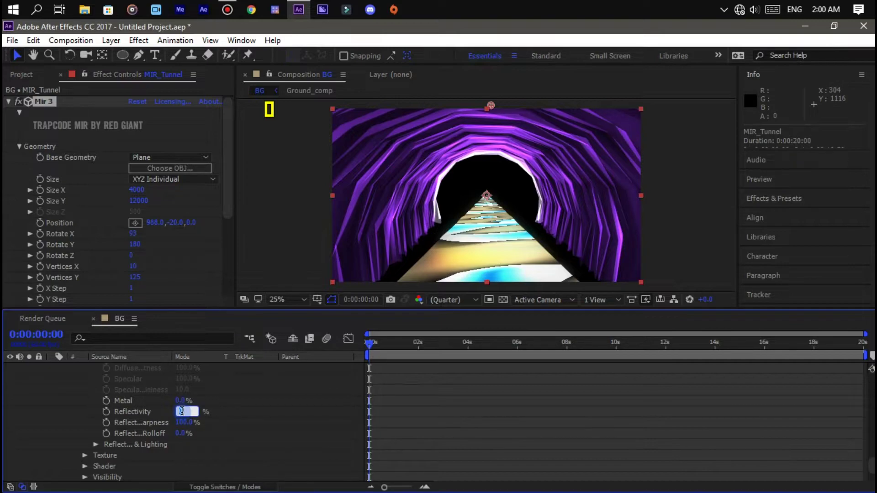
type("50")
key("Return")
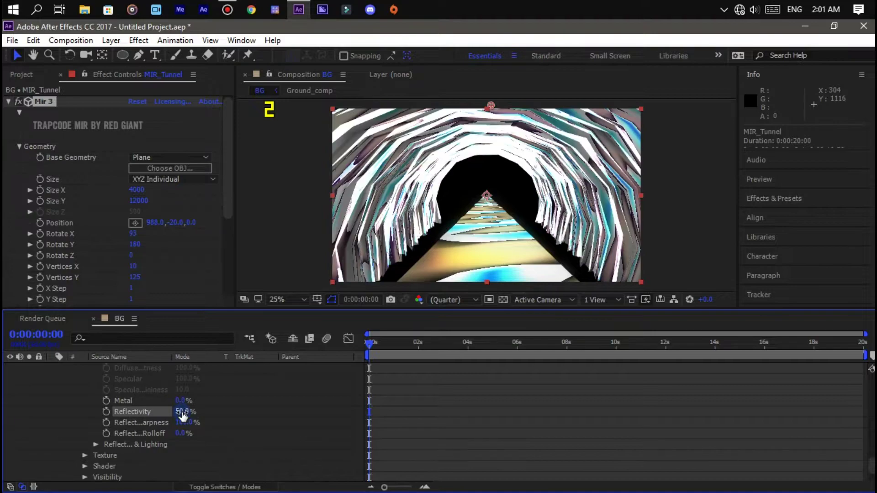
left_click(205, 437)
scroll(222, 443, "up", 5)
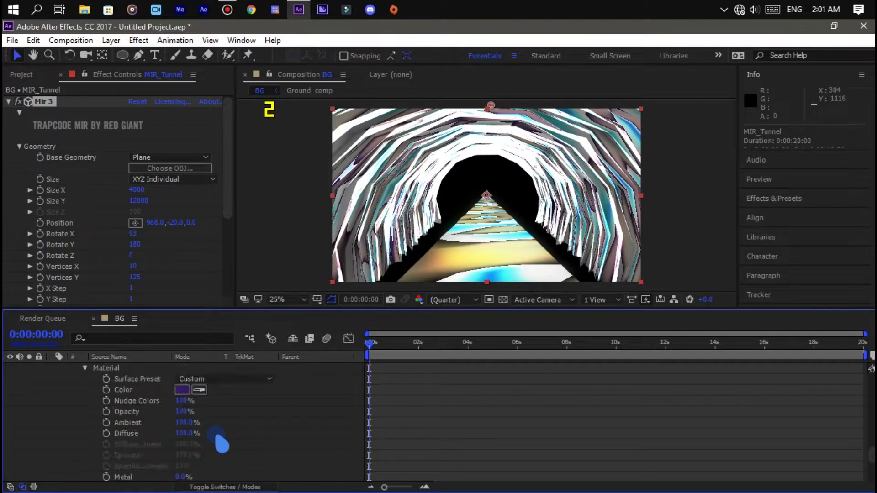
scroll(221, 445, "up", 5)
scroll(178, 429, "up", 3)
scroll(176, 431, "up", 5)
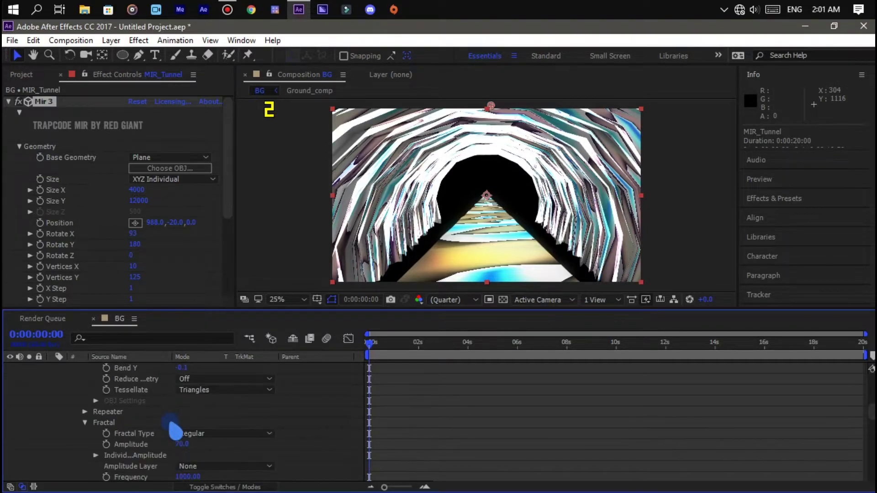
scroll(176, 430, "up", 5)
scroll(174, 423, "up", 5)
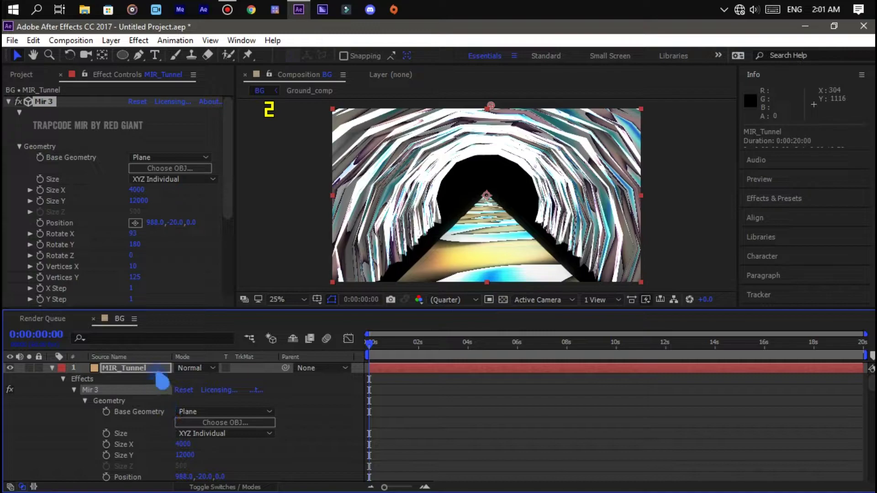
Apply Glow and VC Color Vibrance effects to the MIR_Tunnel layer
left_click(160, 370)
key("ctrl+space")
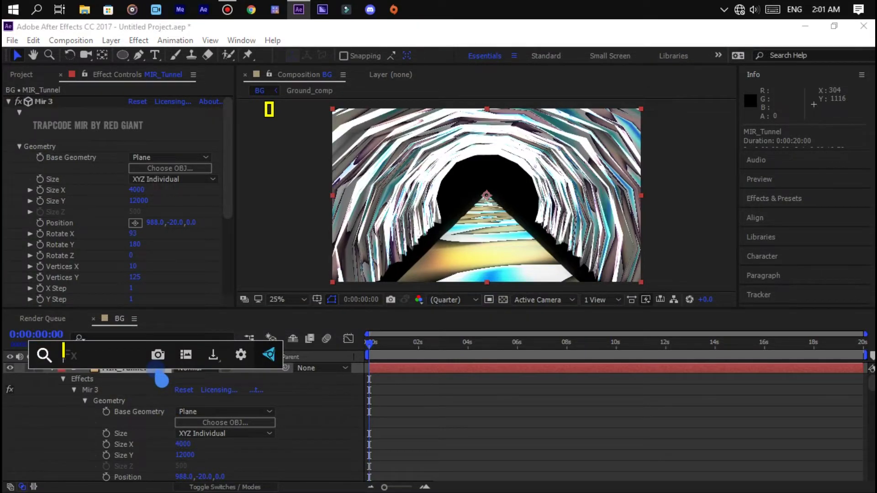
type("gl")
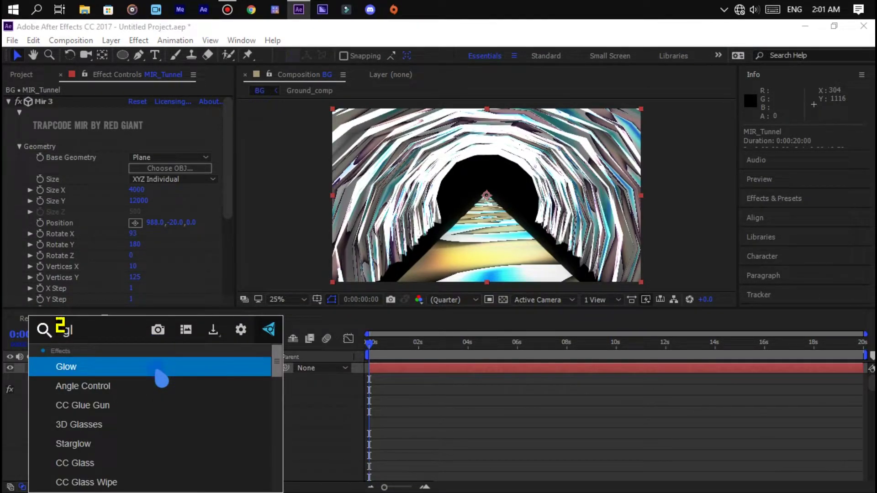
key("Return")
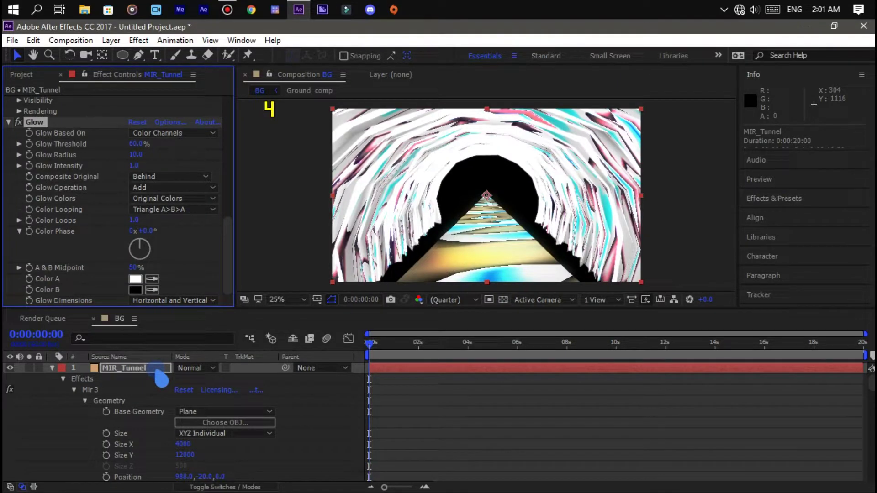
key("ctrl+space")
type("vc")
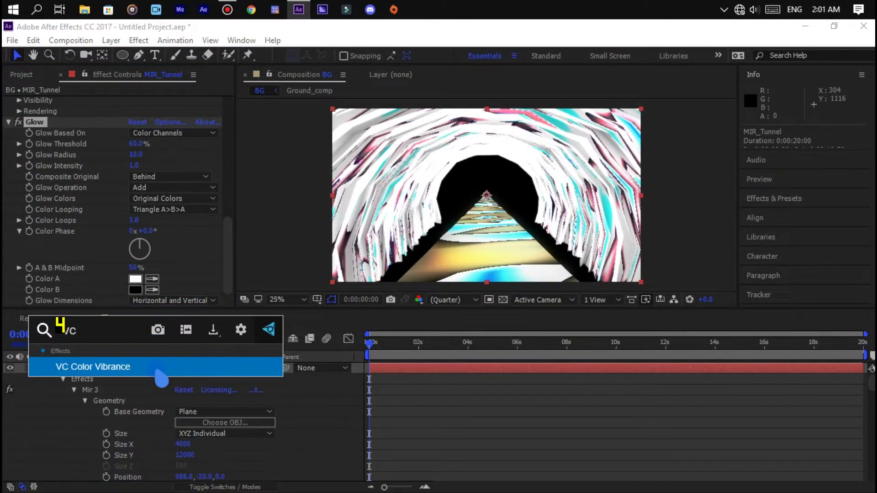
key("Return")
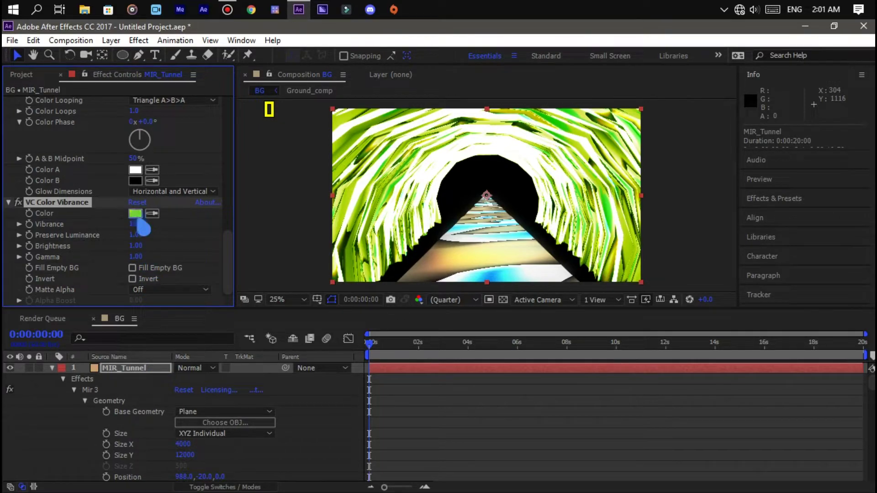
Set the Color Vibrance tint colour to purple
left_click(136, 215)
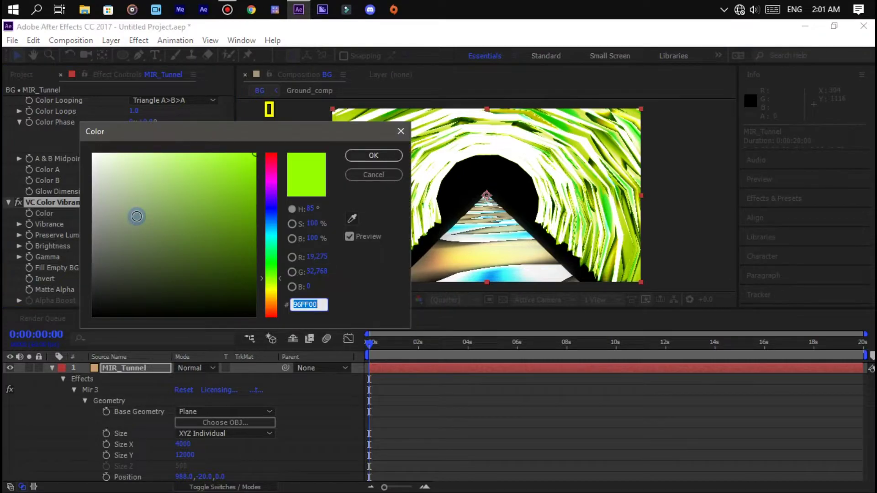
left_click(270, 195)
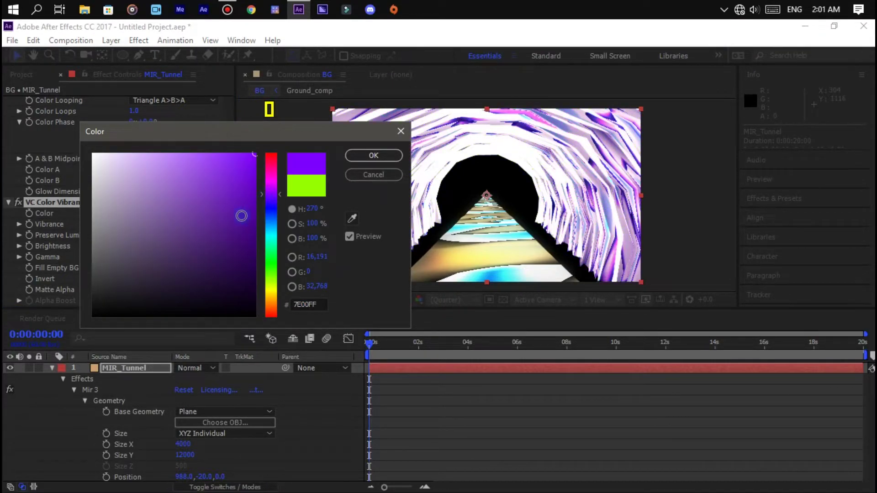
left_click(180, 245)
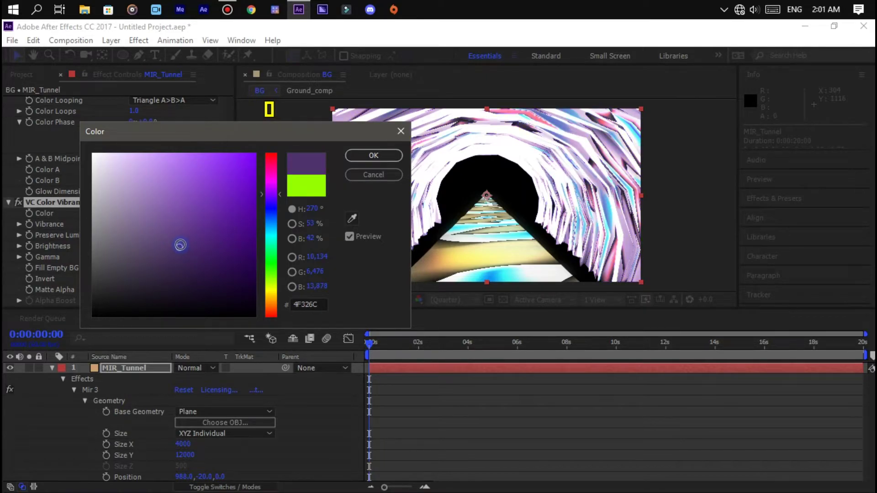
left_click(180, 217)
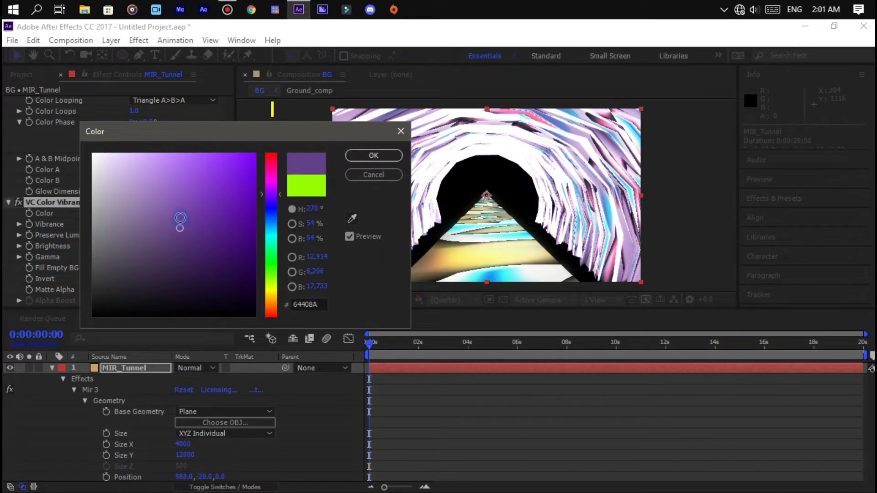
left_click(180, 218)
key("Return")
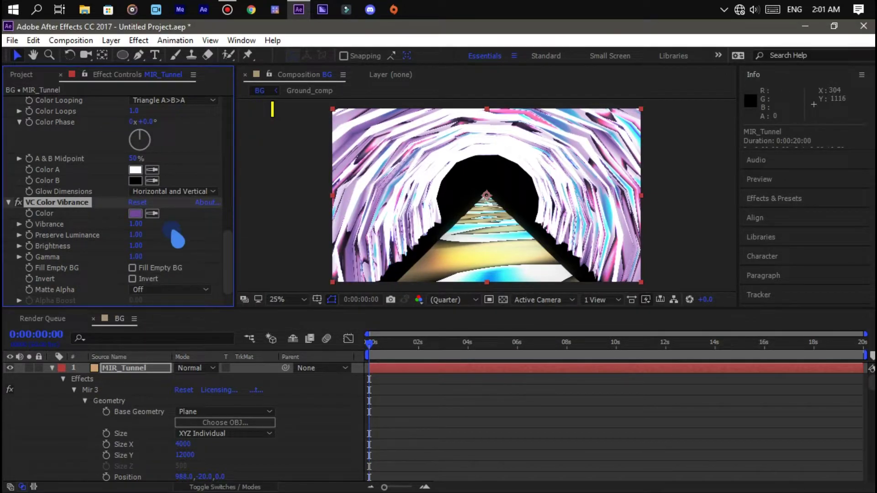
Set Color Vibrance Gamma to 0.4 and Brightness to 1.2
left_click(137, 257)
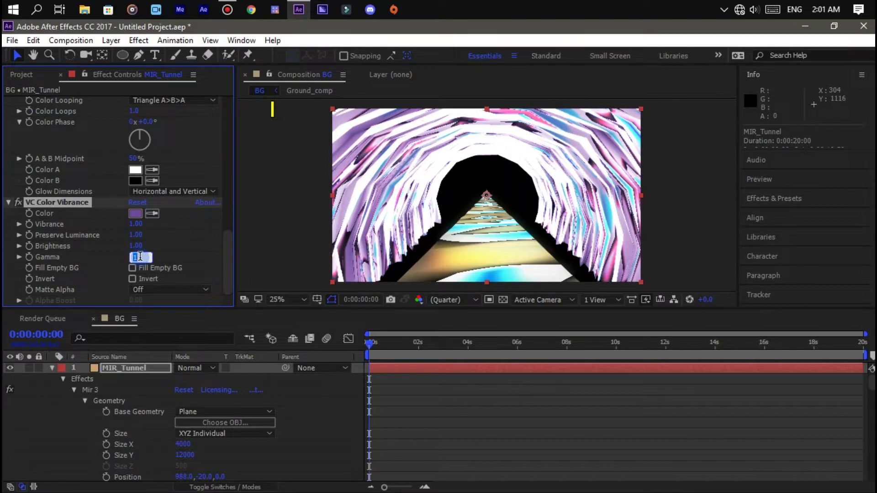
type("0.4")
key("Return")
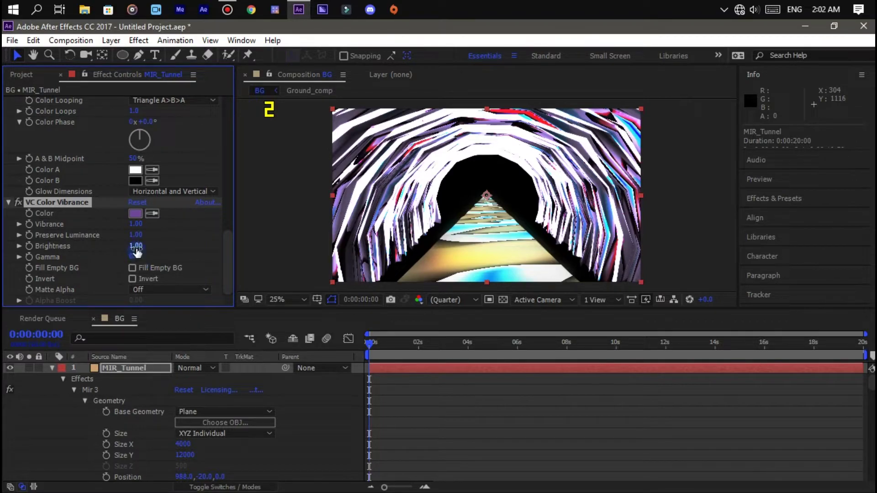
left_click(134, 246)
type("1.")
type("2")
key("Return")
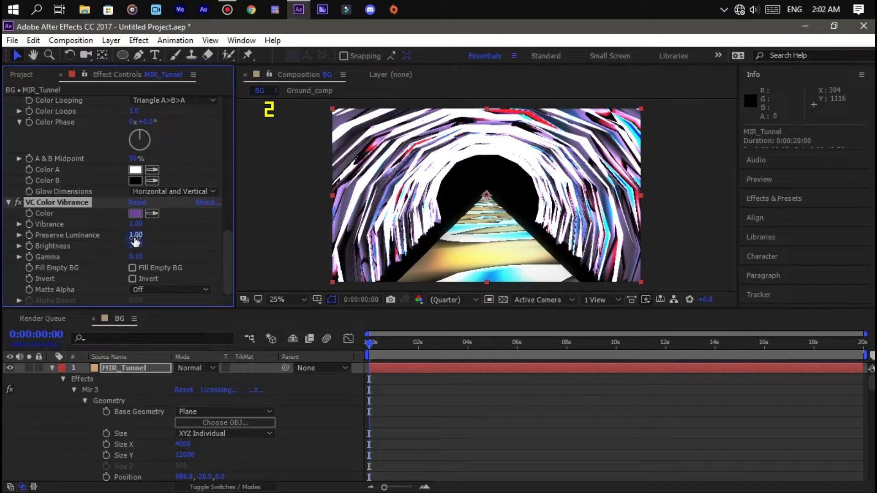
Set Glow Threshold to 50%, Radius to 120 and Intensity to 1.4
scroll(114, 231, "up", 3)
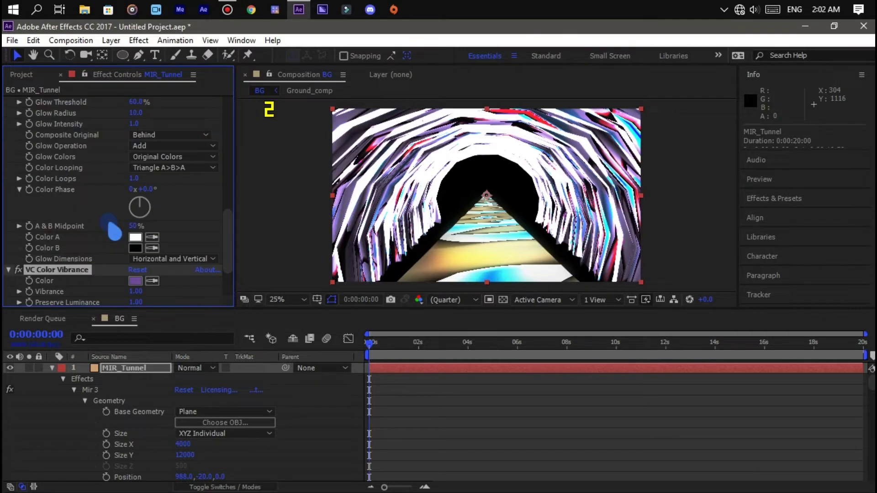
scroll(114, 231, "up", 3)
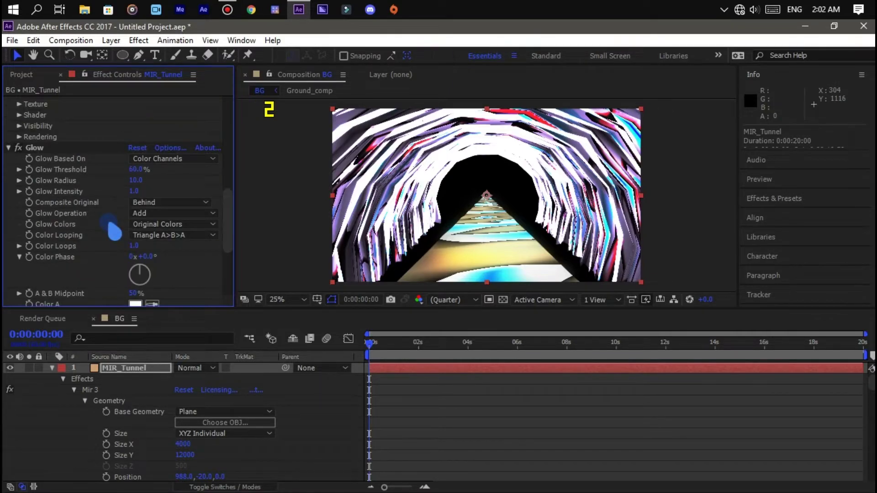
left_click(135, 170)
type("50")
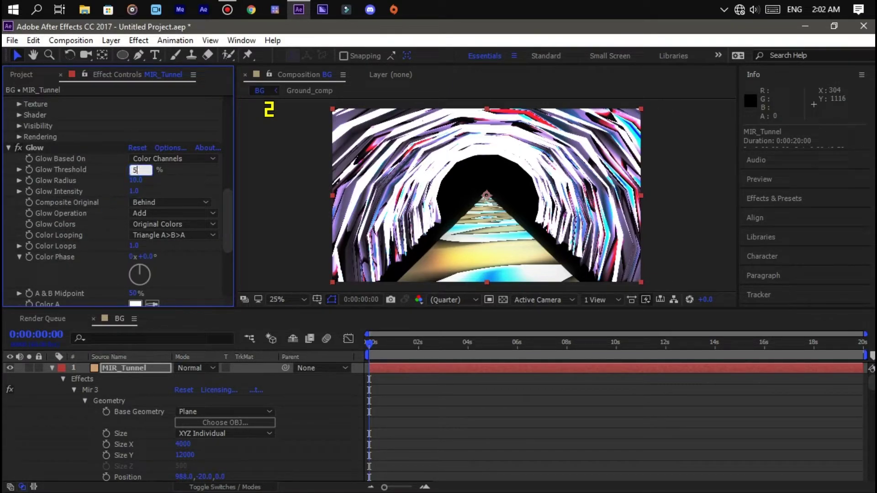
key("Return")
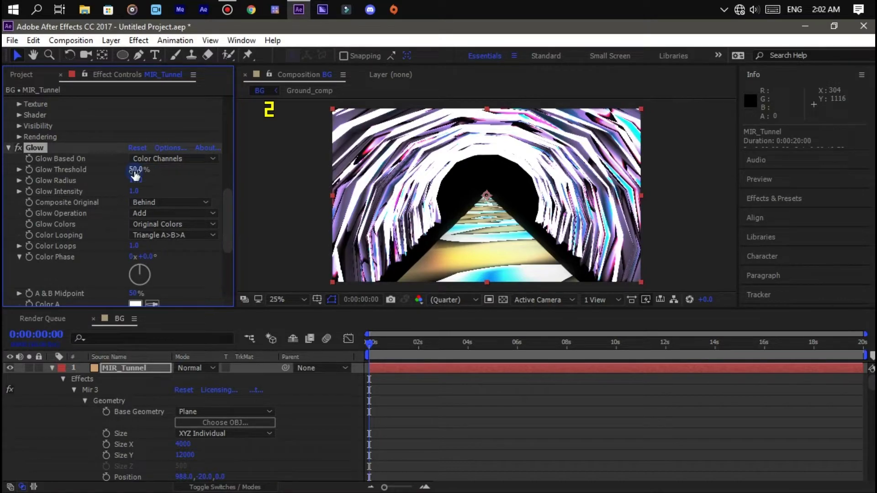
left_click(135, 180)
type("120")
key("Return")
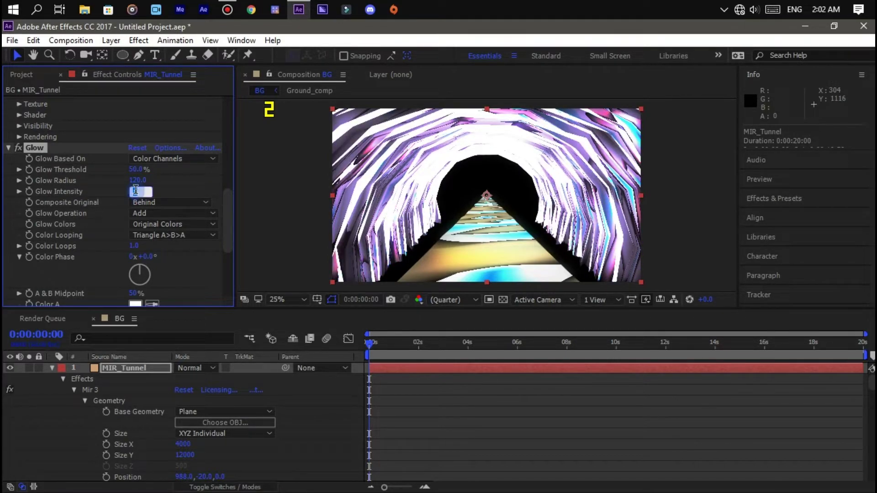
type("1.")
key("Return")
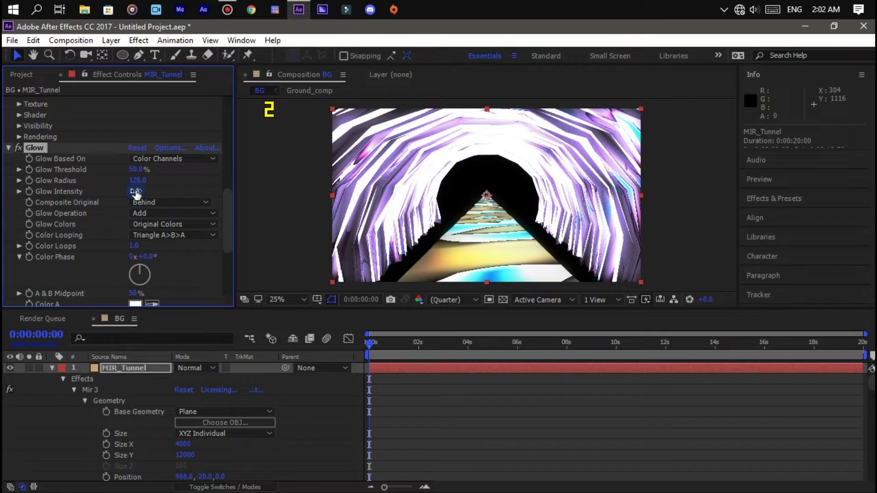
left_click_drag(136, 194, 111, 196)
Collapse the MIR_Tunnel layer and bring up the timeline's new-layer menu
left_click(54, 369)
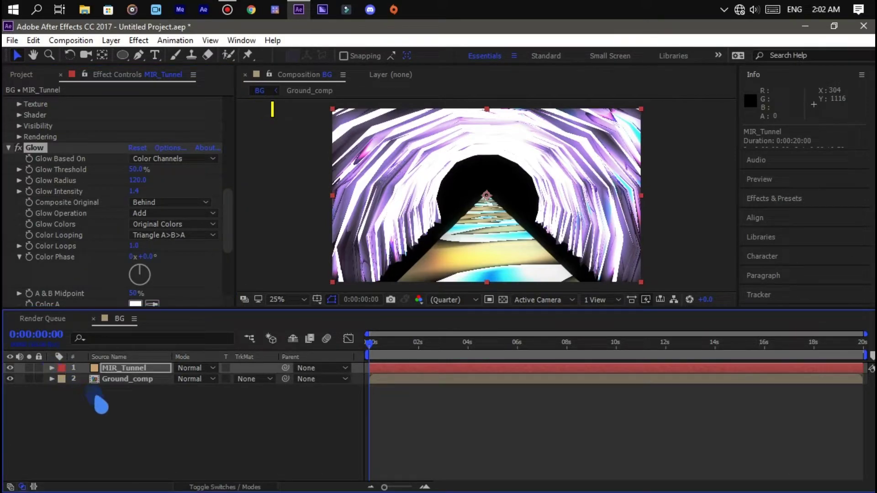
left_click(114, 421)
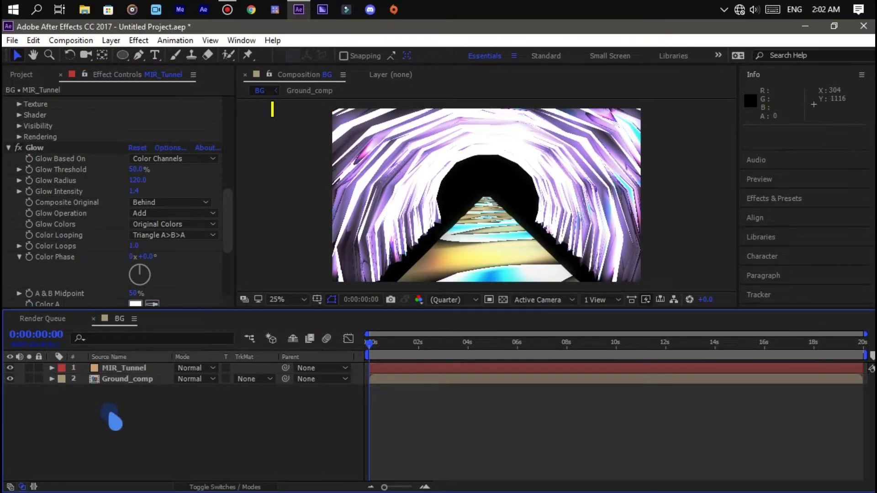
right_click(114, 418)
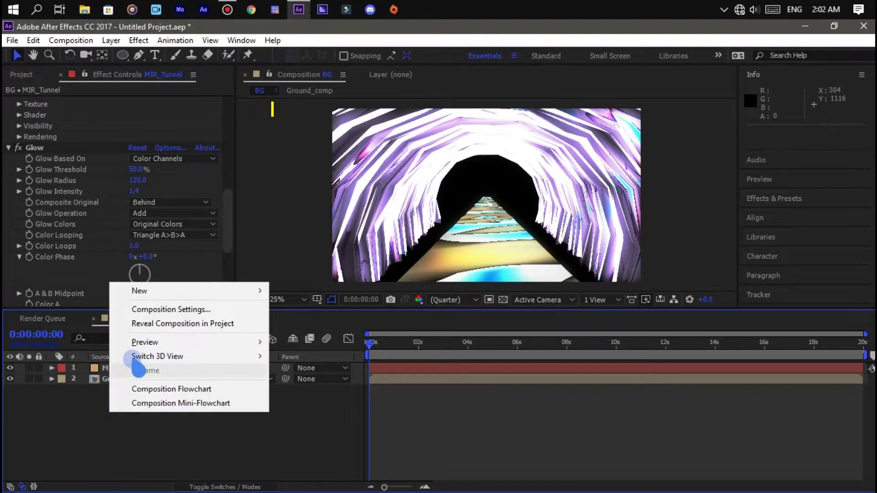
Add a new camera layer and set its Zoom to 200 pixels
mouse_move(156, 294)
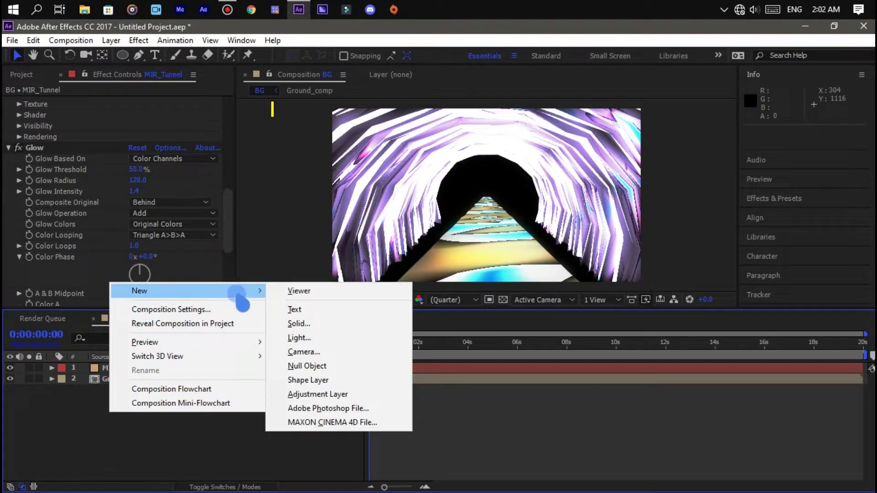
left_click(293, 352)
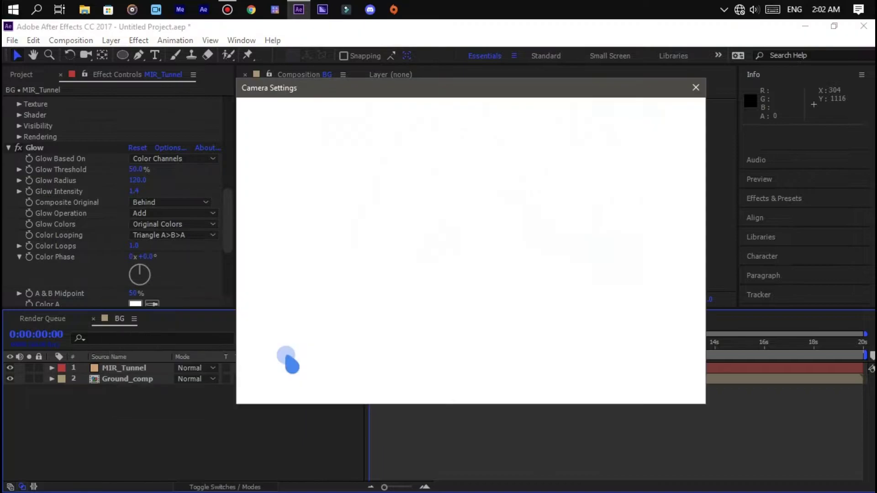
key("Return")
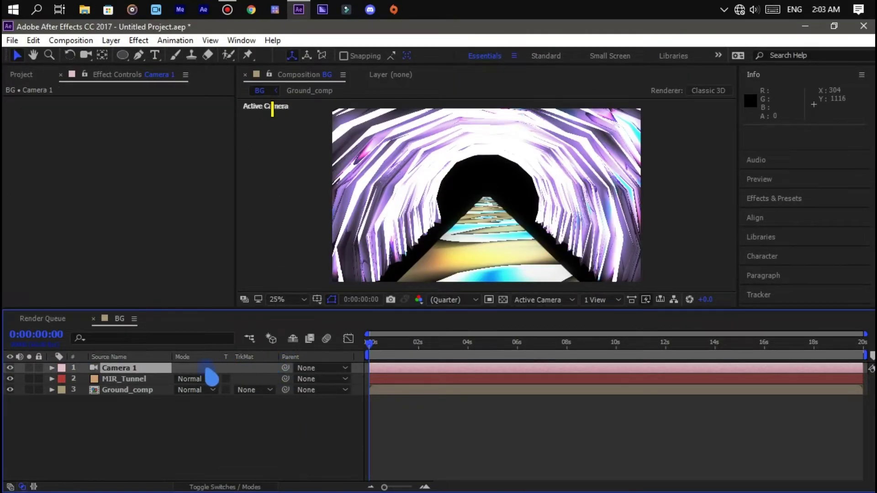
left_click(52, 368)
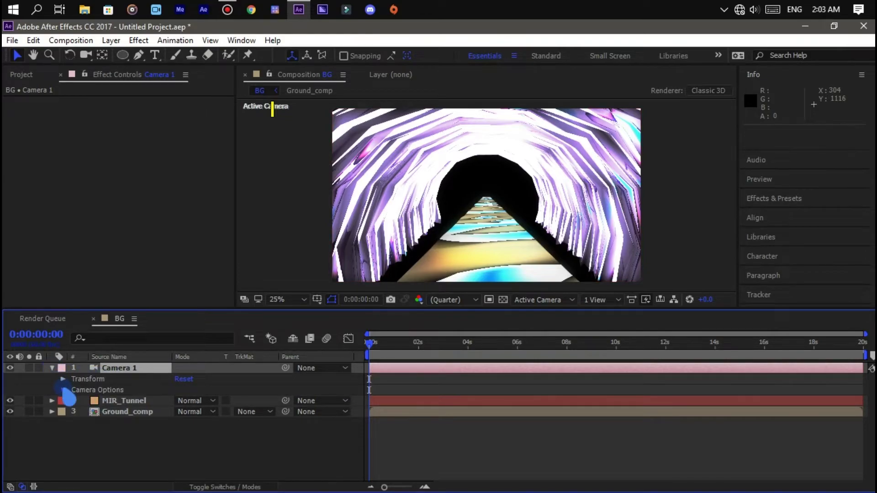
left_click(64, 392)
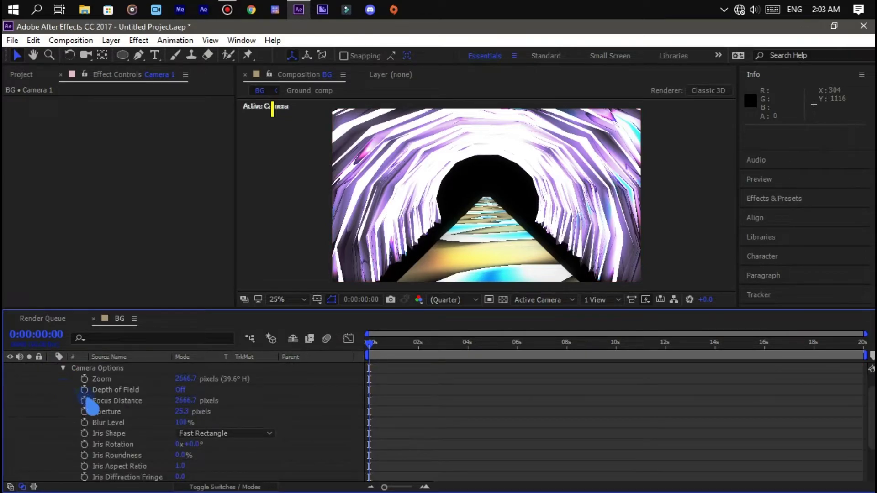
left_click(179, 378)
type("2")
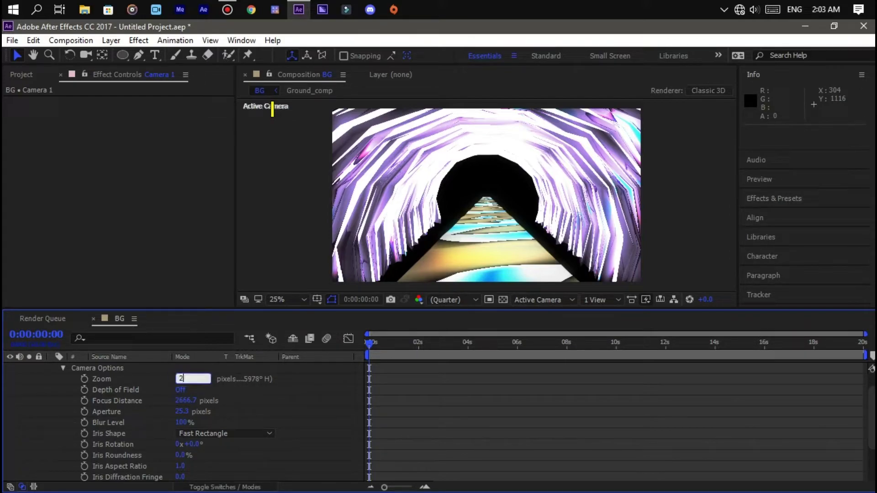
type("00")
key("Return")
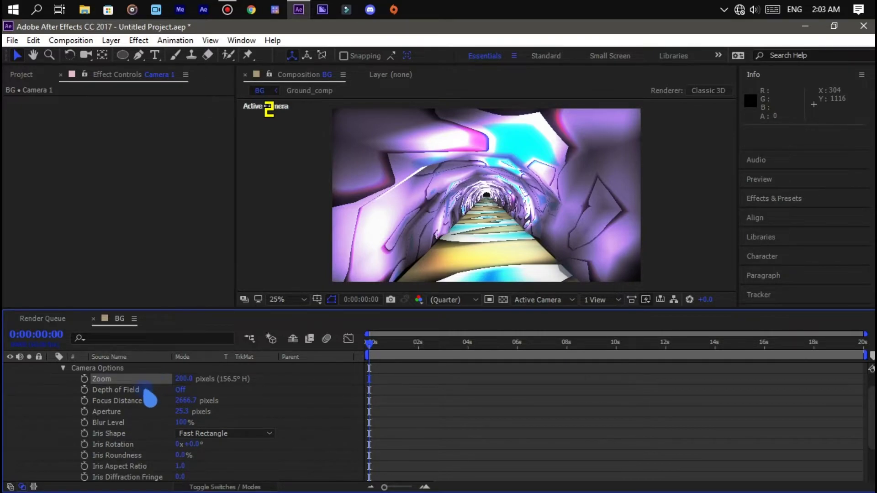
Collapse the Camera 1 layer's properties
scroll(147, 393, "up", 2)
left_click(128, 371)
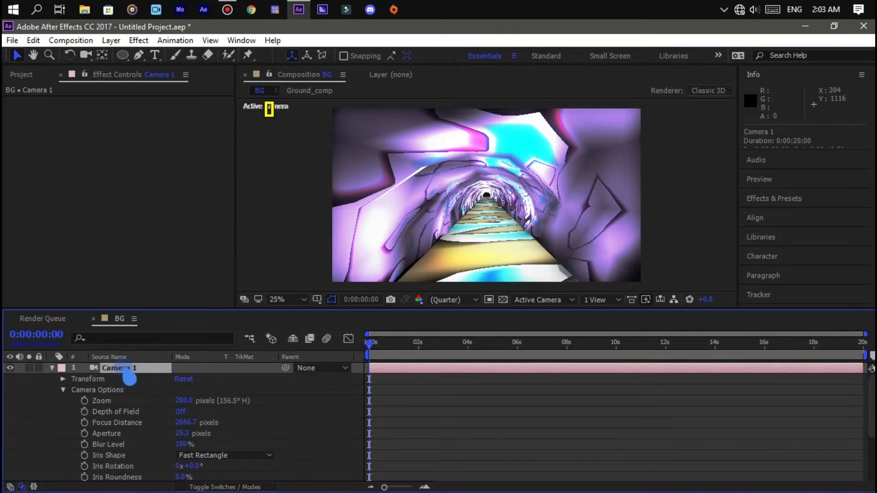
key("ctrl+grave")
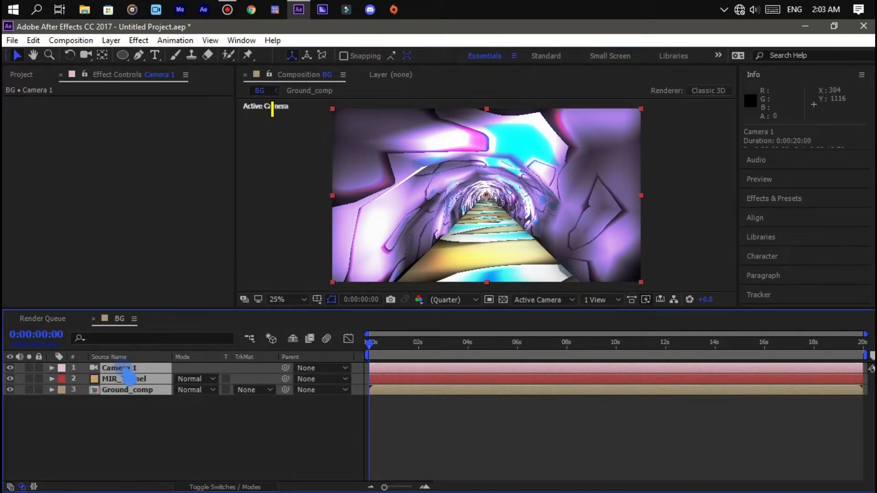
Select MIR_Tunnel and Camera 1 and pre-compose them as 'Tunnel_comp'
left_click(136, 401)
left_click(136, 380)
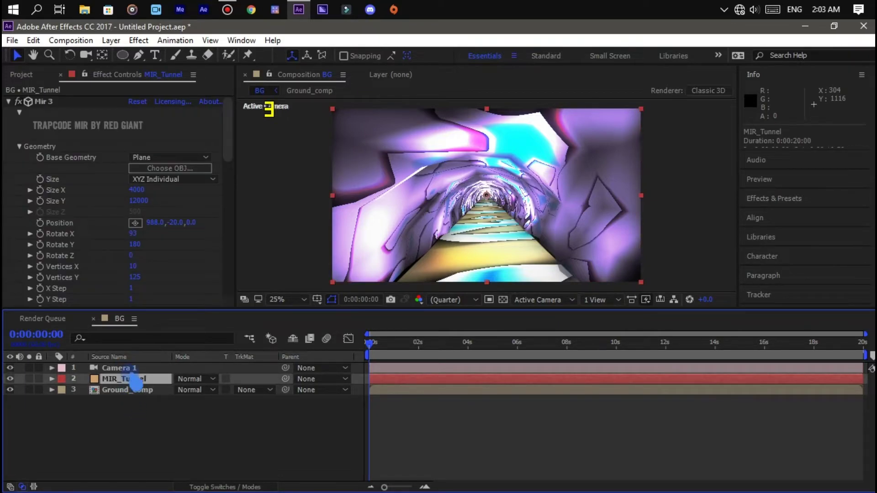
left_click(123, 368, "ctrl")
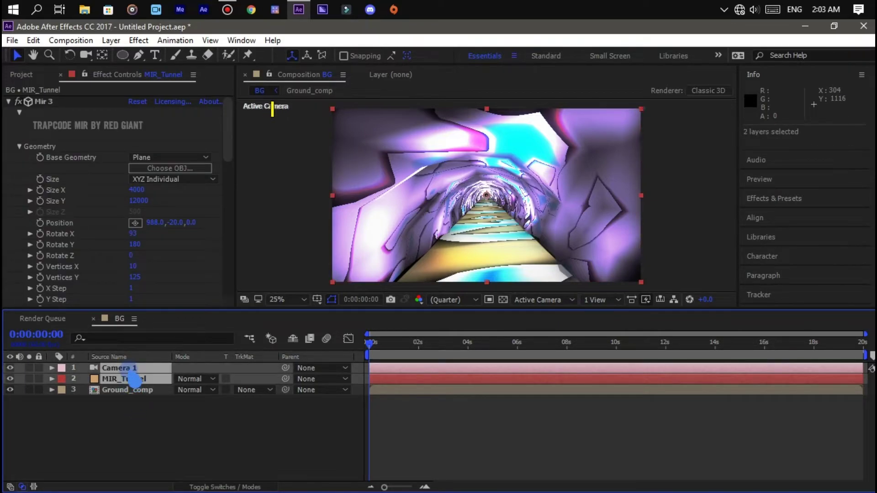
key("ctrl+shift+c")
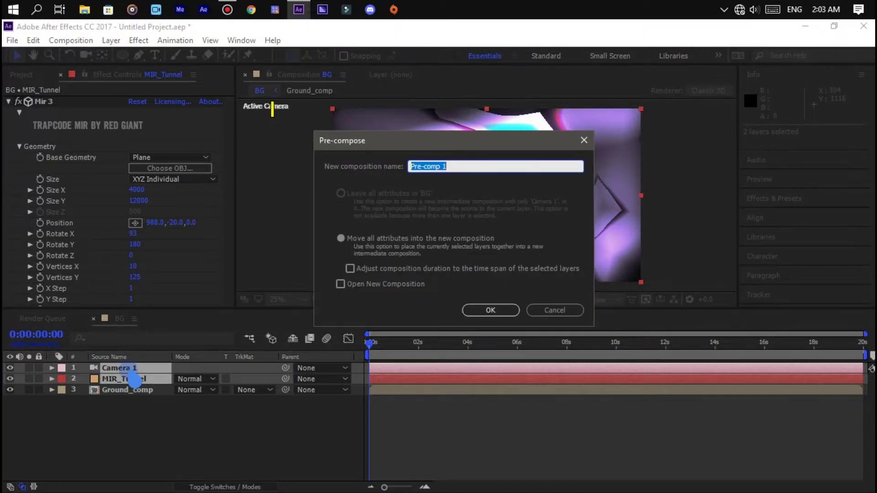
type("Tunnel")
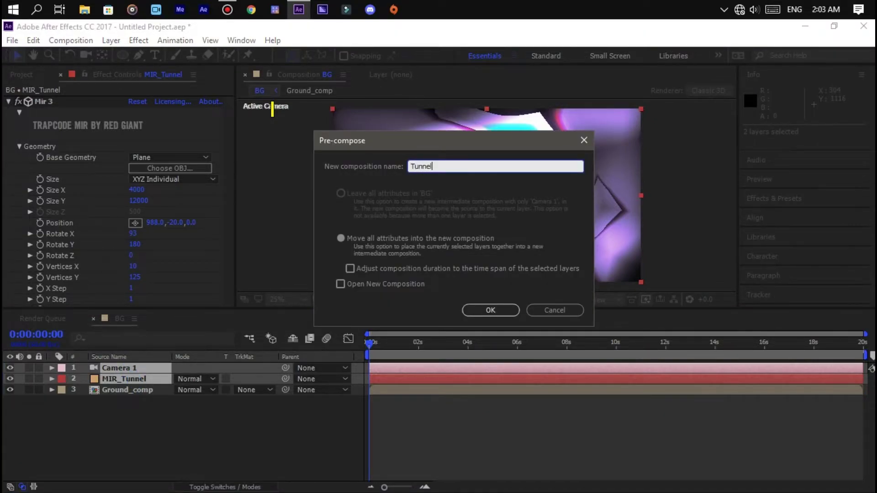
type("_com")
type("p")
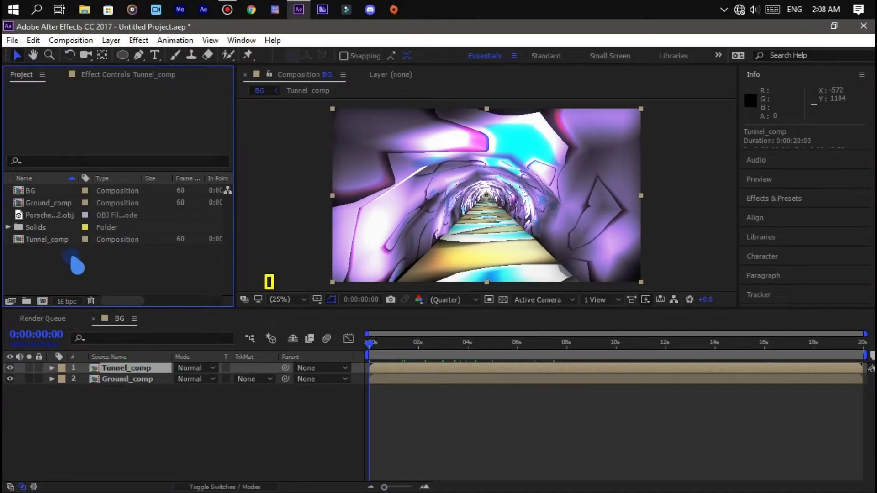
Add Porsche_911_GT2.obj to the BG composition with its layer hidden
left_click(51, 216)
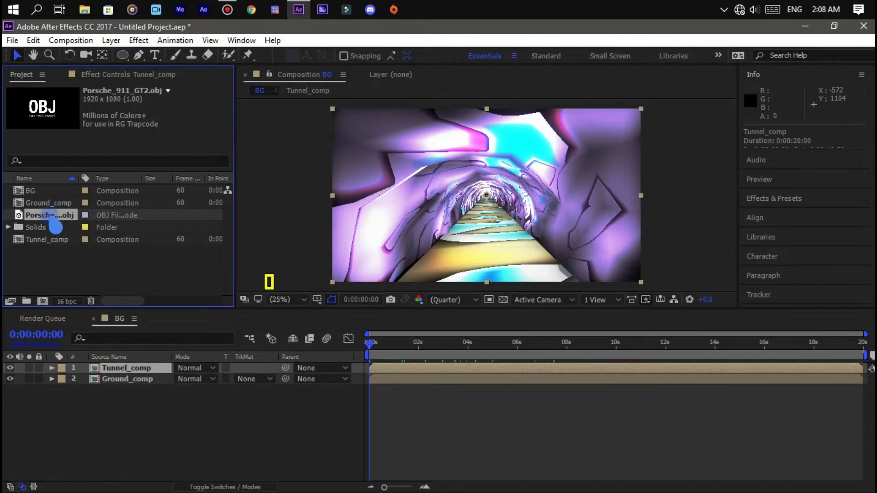
left_click_drag(55, 224, 105, 409)
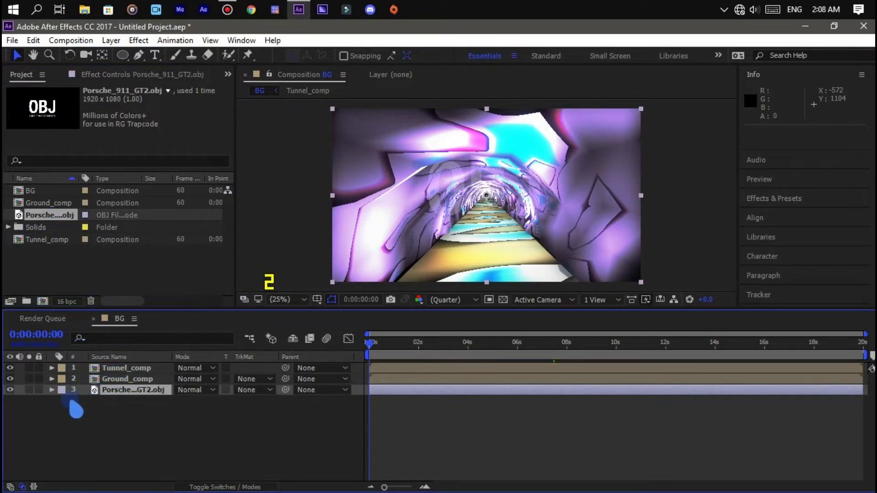
left_click(11, 390)
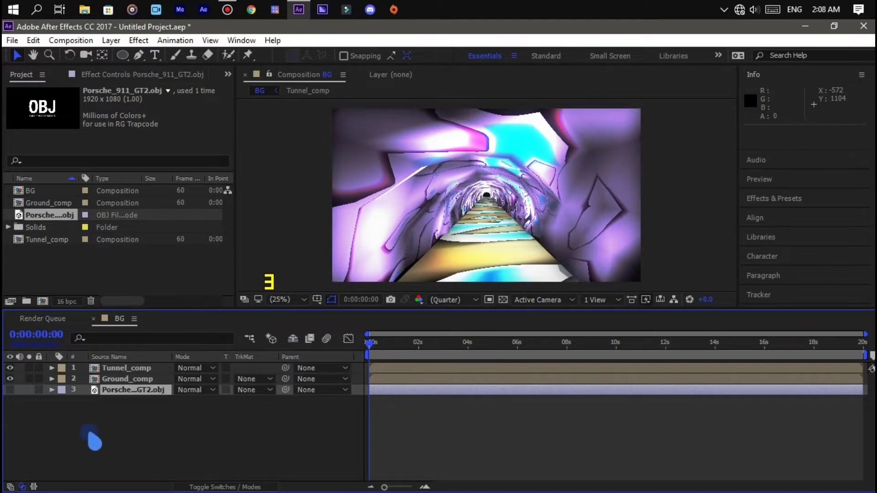
Create a new solid layer named MIR_OBJ
key("ctrl+y")
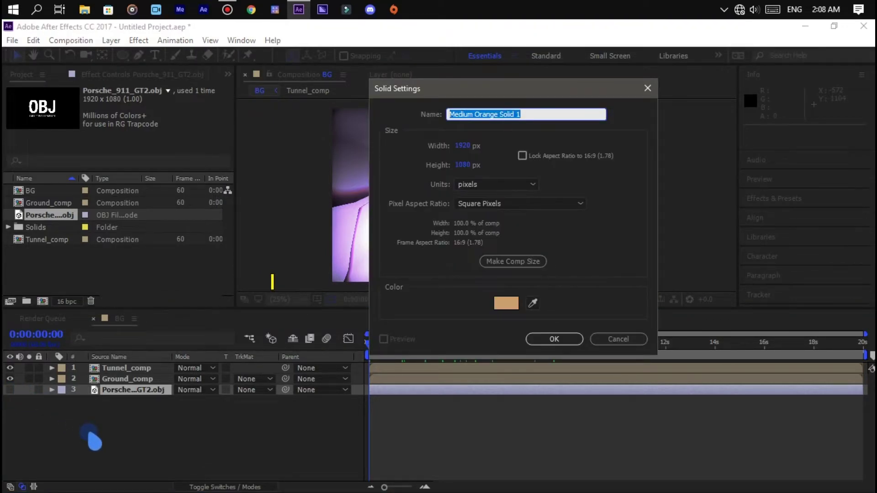
type("MIR")
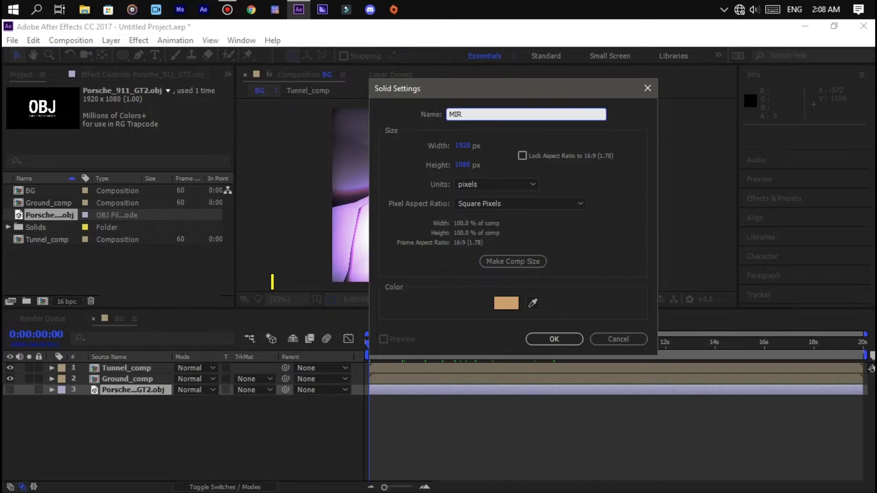
type("_")
key("BackSpace")
key("BackSpace")
key("BackSpace")
key("BackSpace")
type("MIR")
type("_O")
type("BJ")
key("Return")
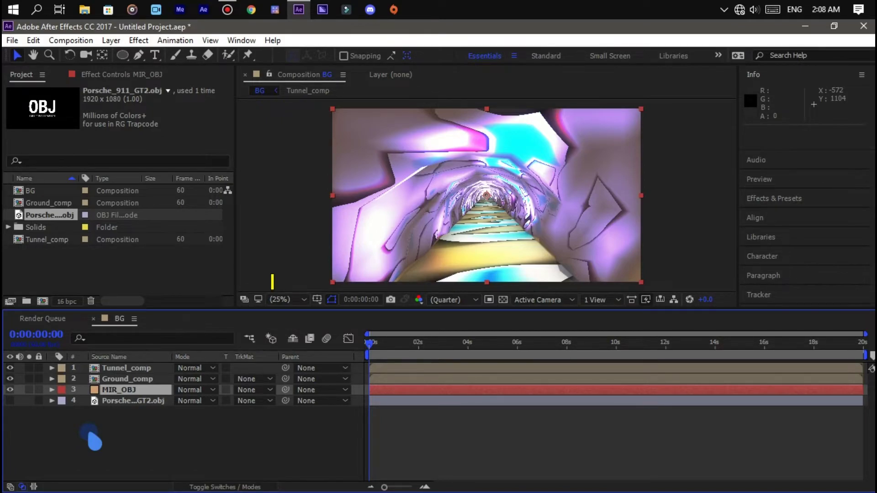
key("ctrl+space")
Apply Mir 3 to the MIR_OBJ solid and move MIR_OBJ to the top of the layer stack
type("mir")
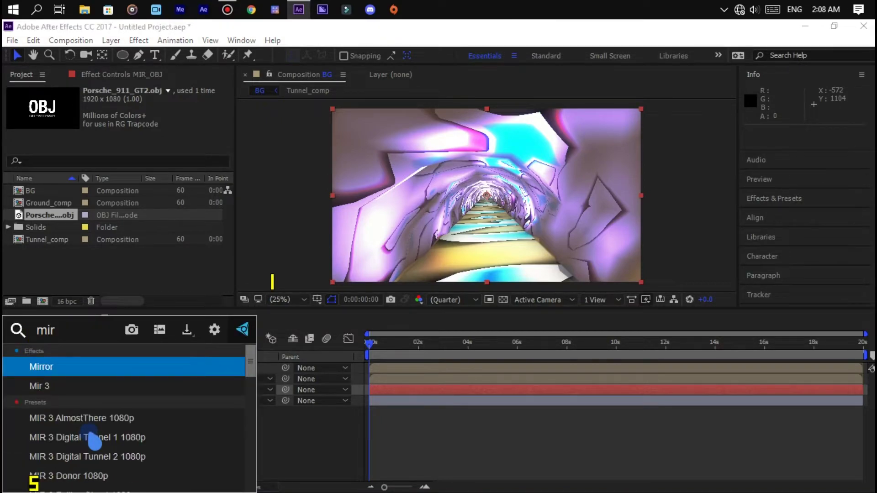
key("Down")
key("Return")
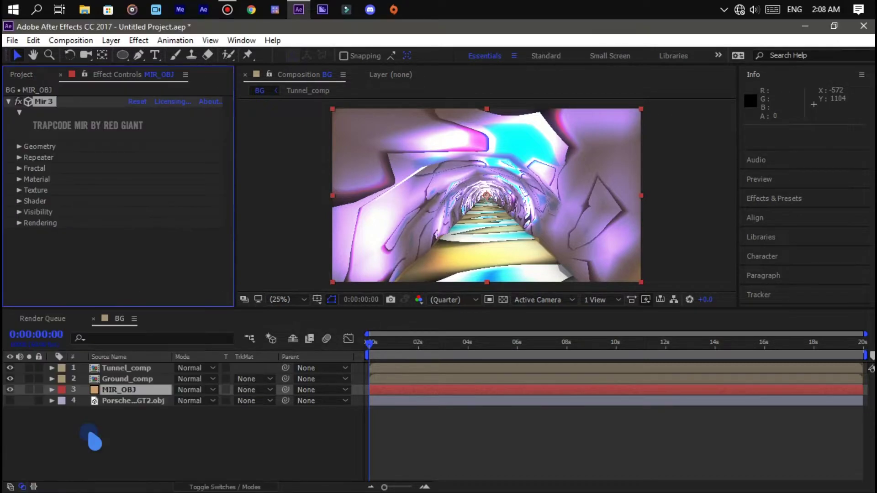
key("3")
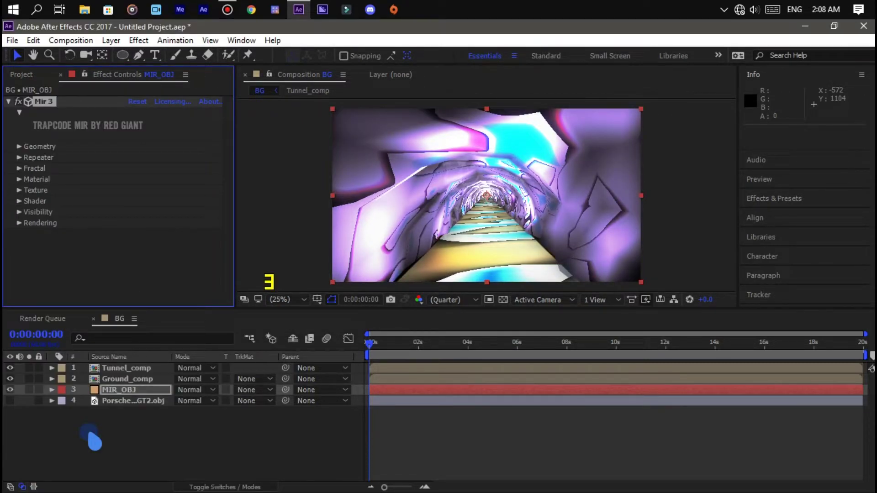
left_click(117, 402)
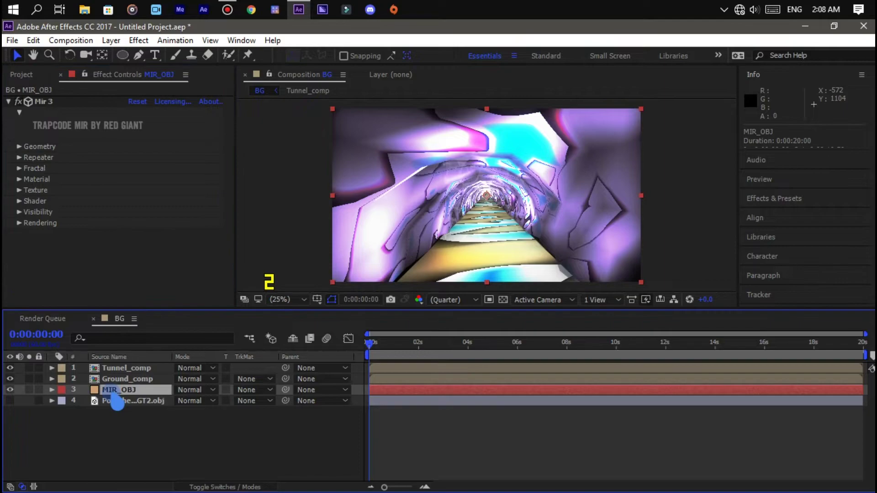
left_click_drag(118, 391, 118, 372)
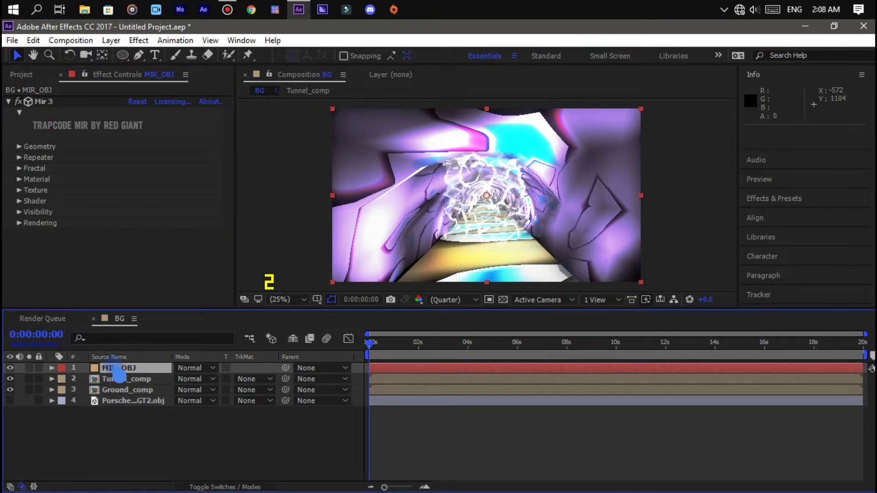
Switch Mir 3's Base Geometry to OBJ Model with Size set to XYZ Individual
left_click(53, 368)
left_click(64, 379)
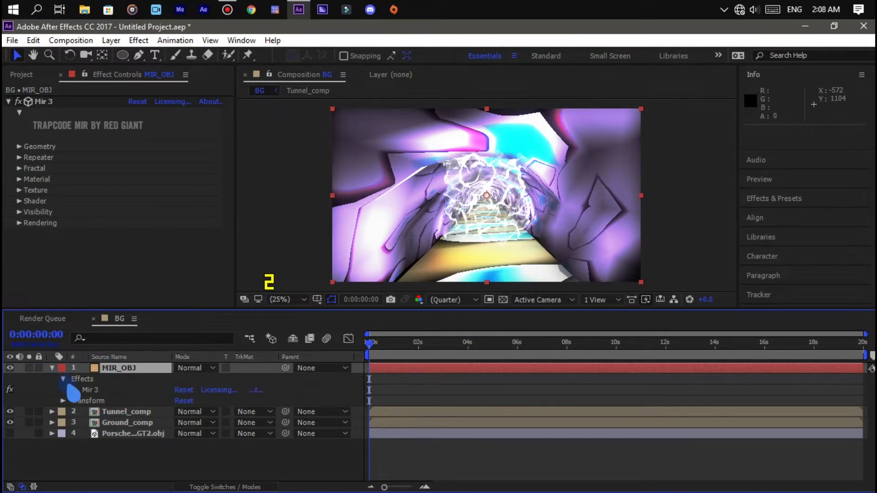
left_click(74, 390)
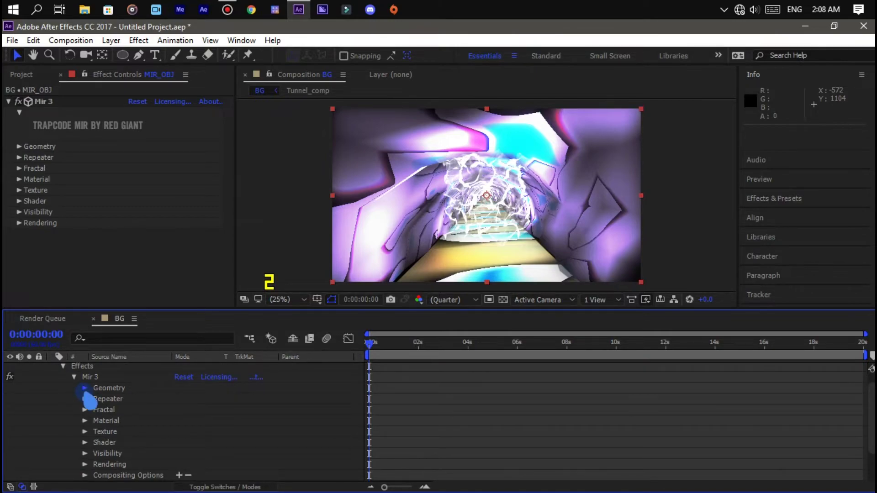
left_click(85, 388)
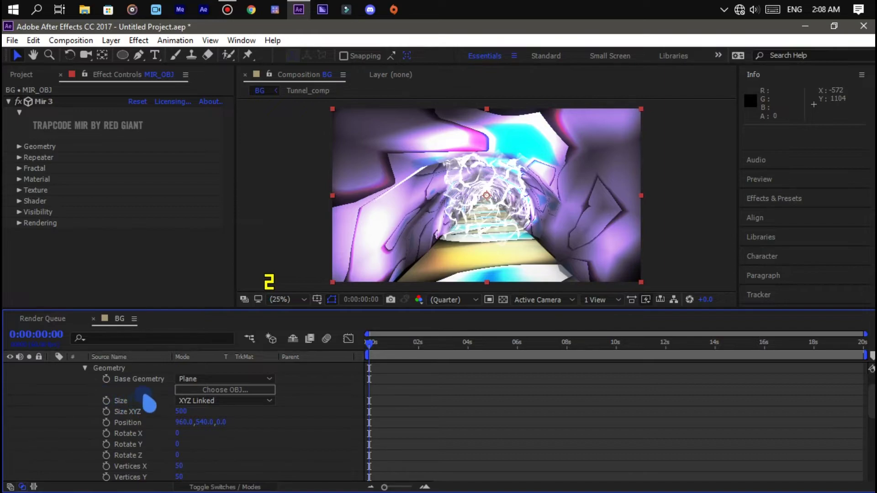
left_click(181, 380)
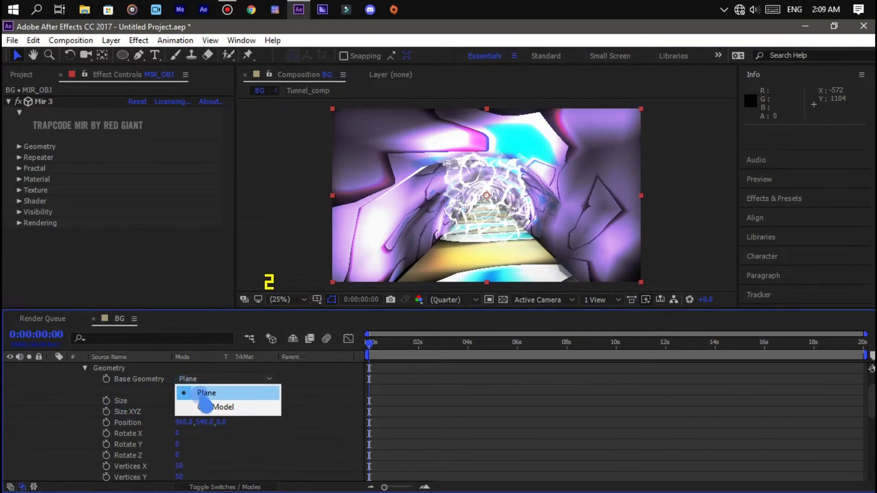
left_click(207, 408)
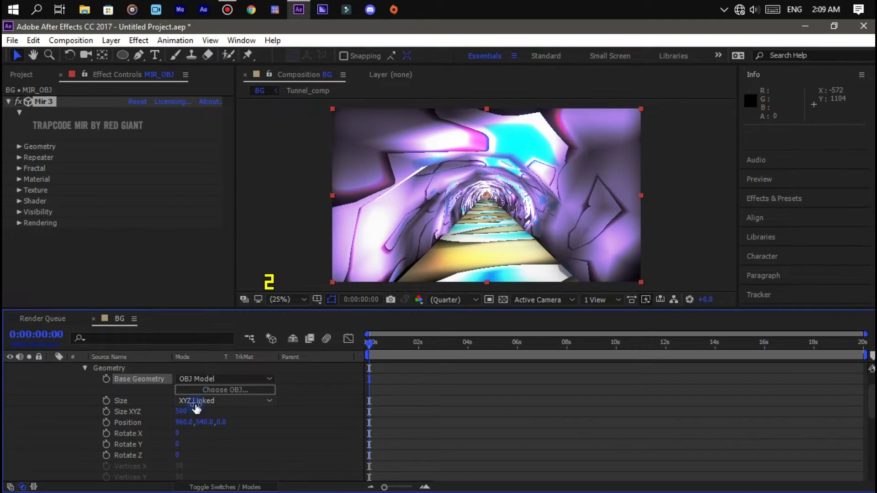
left_click(197, 402)
left_click(218, 429)
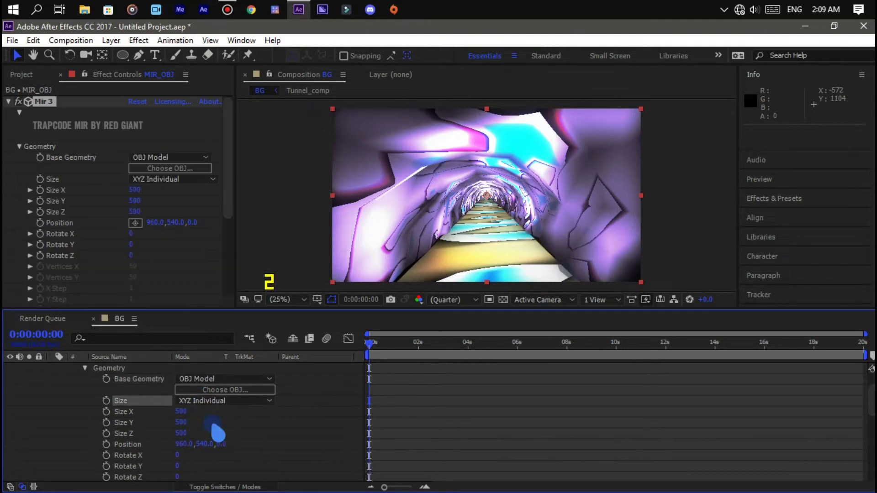
Set the Mir 3 geometry Size to 3000 on Z, Y and X
left_click(185, 432)
type("3000")
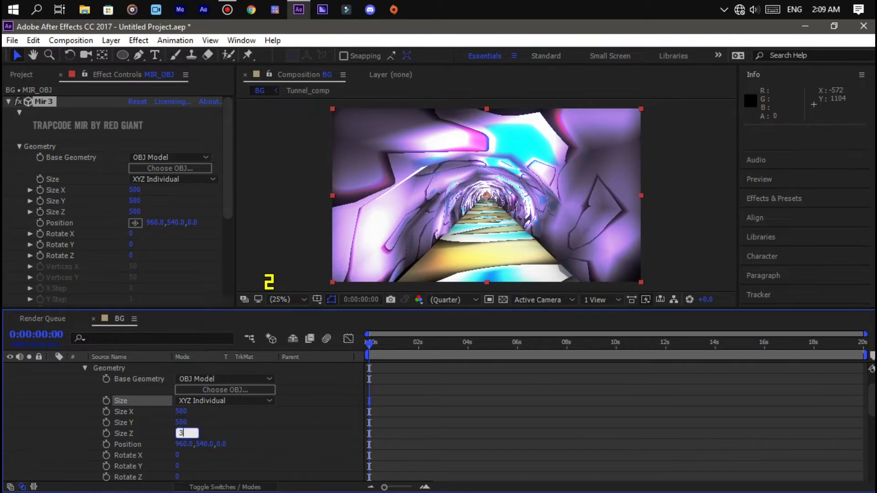
key("Return")
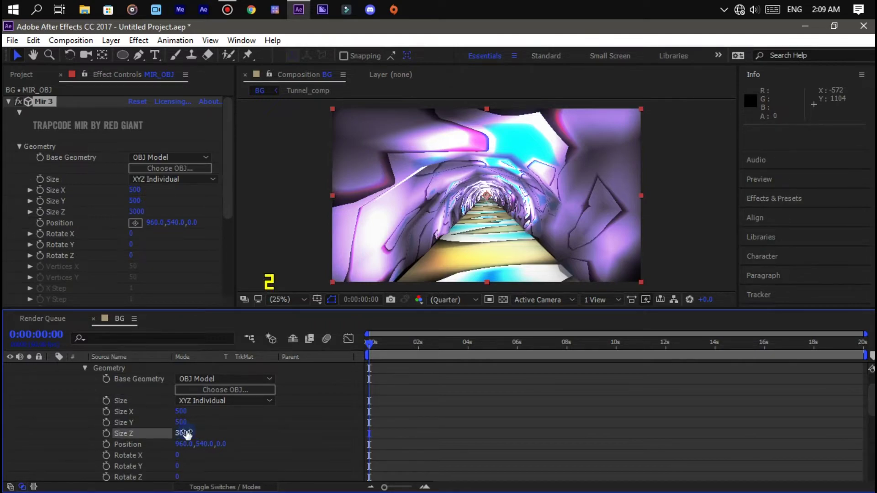
left_click(181, 423)
type("3000")
key("Return")
left_click(183, 412)
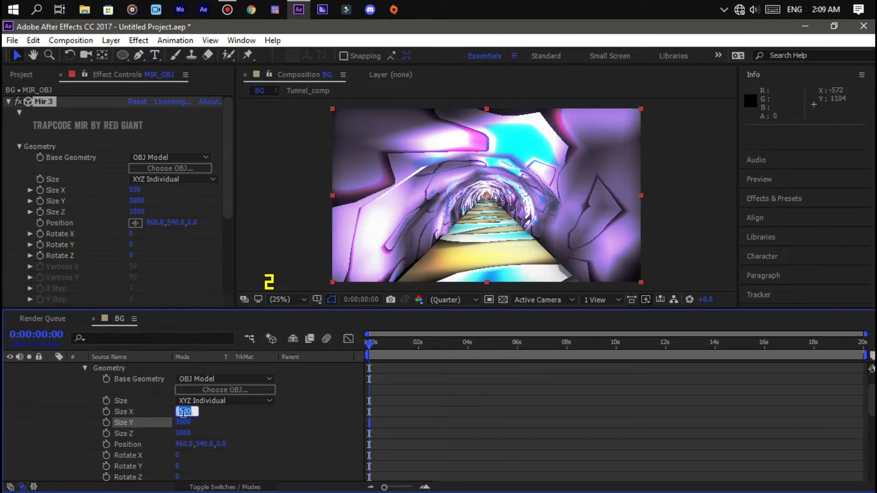
type("3000")
key("Return")
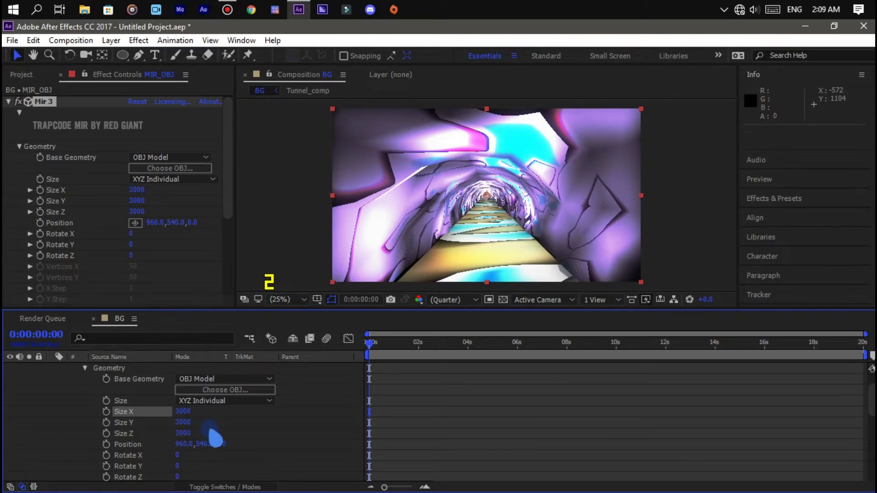
scroll(212, 438, "down", 3)
scroll(215, 438, "down", 3)
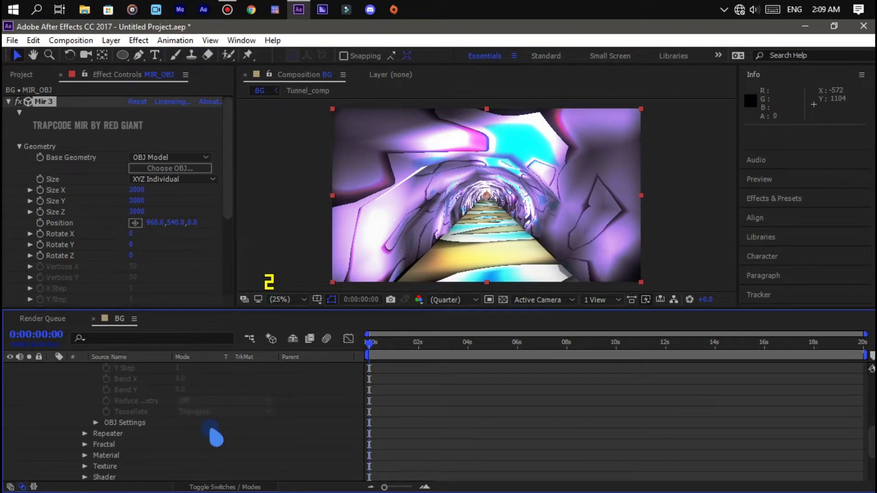
Load Porsche_911_GT2.obj as the 3D Model in Mir 3's OBJ settings
left_click(96, 423)
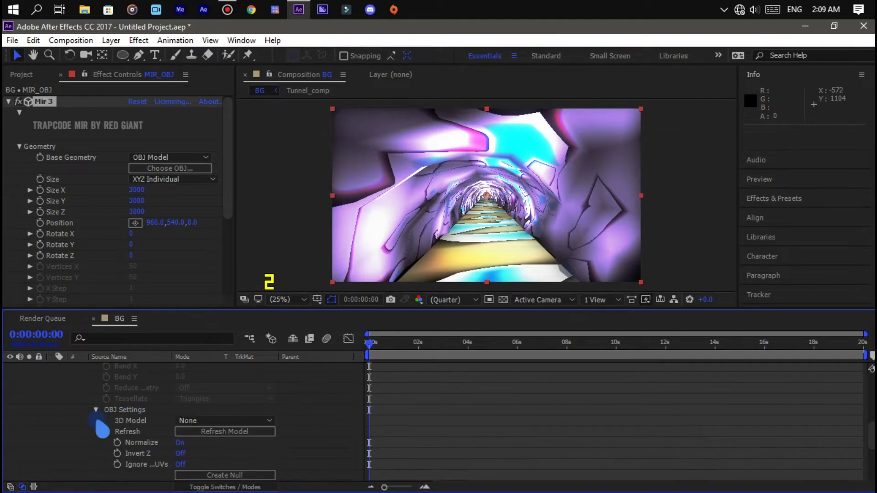
left_click(182, 422)
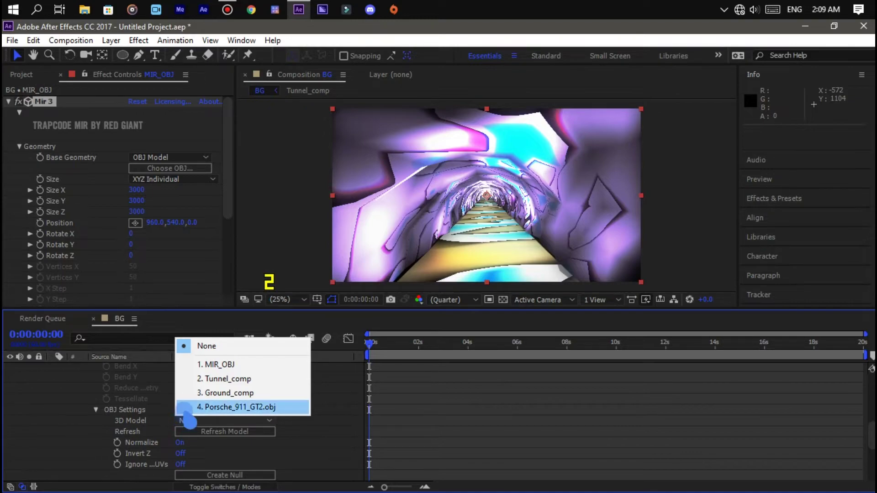
left_click(182, 408)
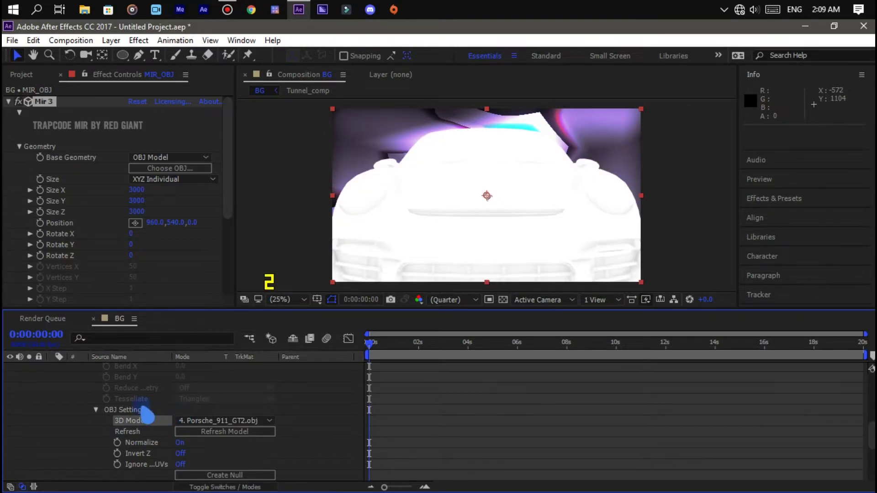
scroll(151, 418, "up", 10)
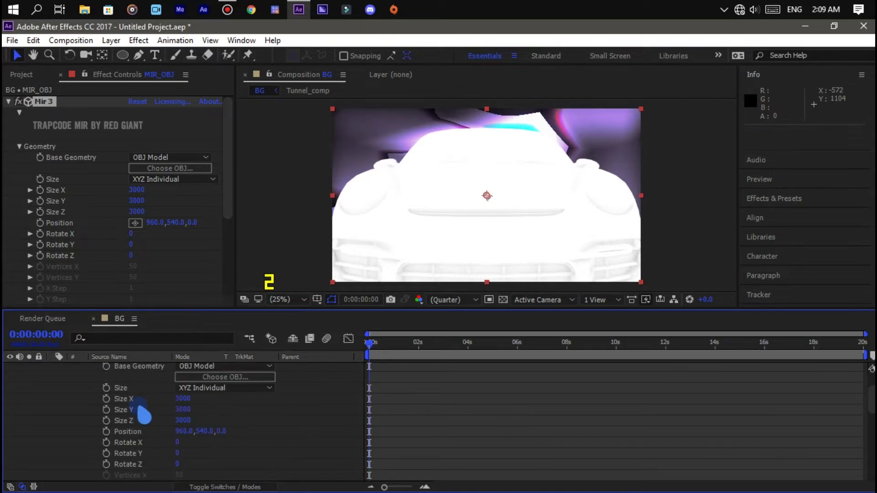
Rotate the car model -20 on X and 180 on Y
left_click(177, 444)
type("-20")
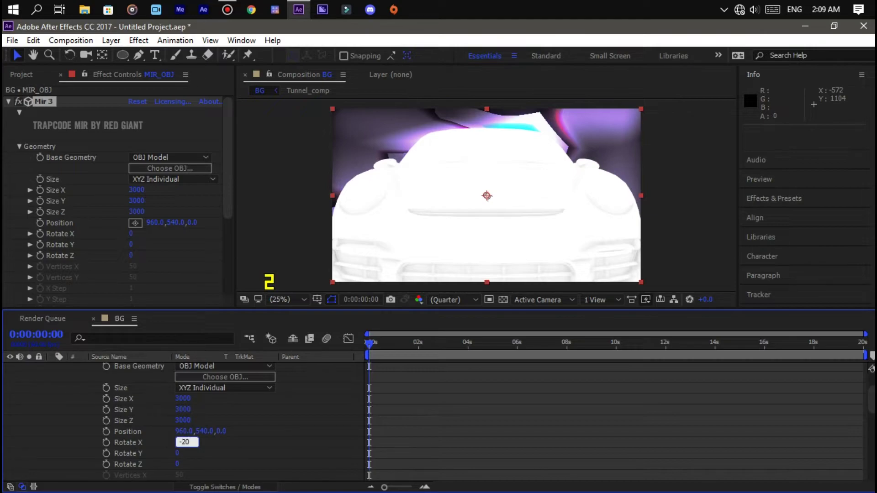
key("Return")
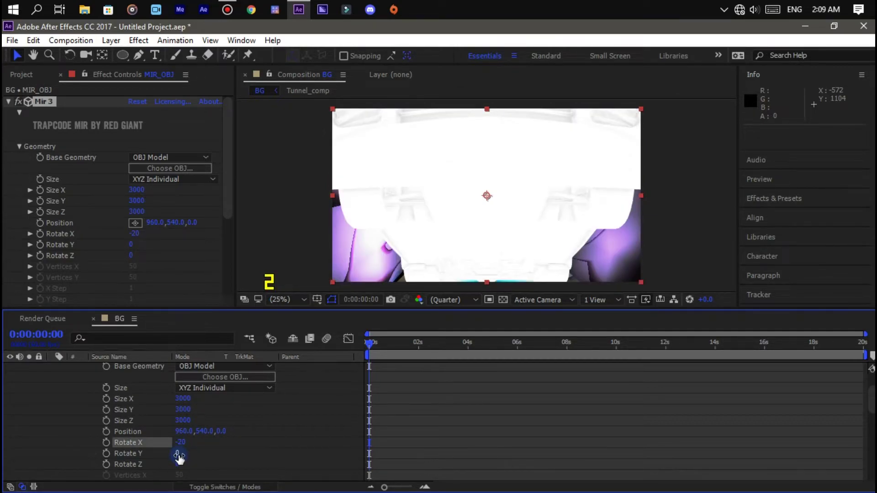
left_click(177, 454)
type("180")
key("Return")
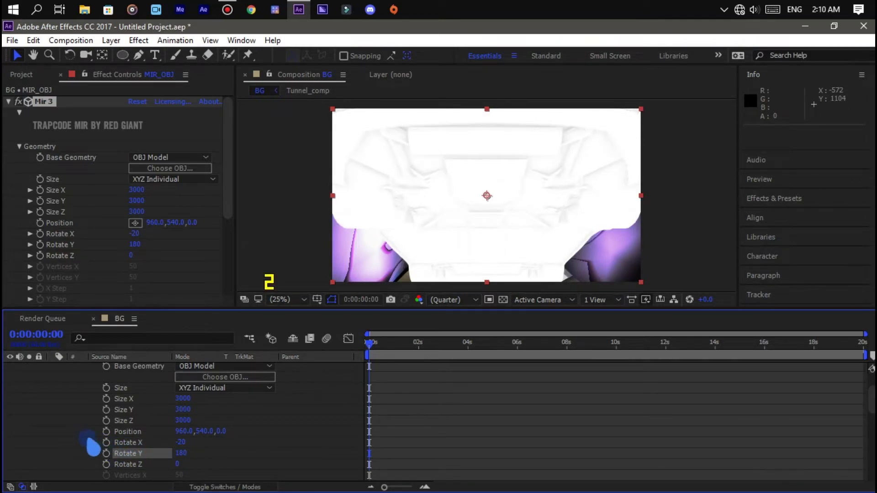
Collapse MIR_OBJ's properties, deselect it and bring up the timeline's New layer menu
scroll(81, 441, "up", 3)
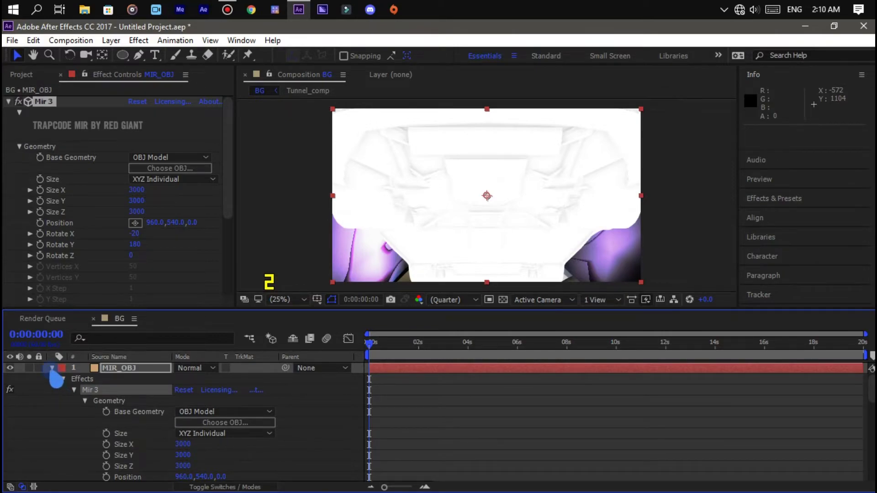
left_click(52, 368)
left_click(79, 426)
right_click(79, 427)
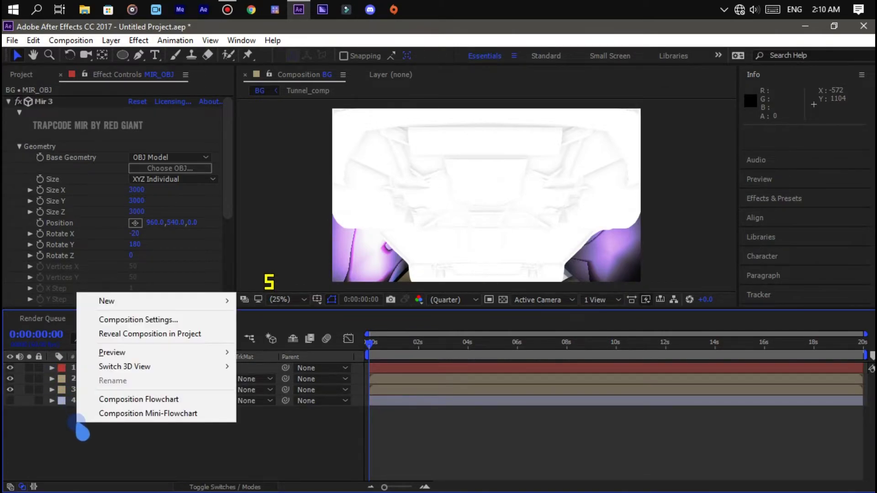
mouse_move(122, 303)
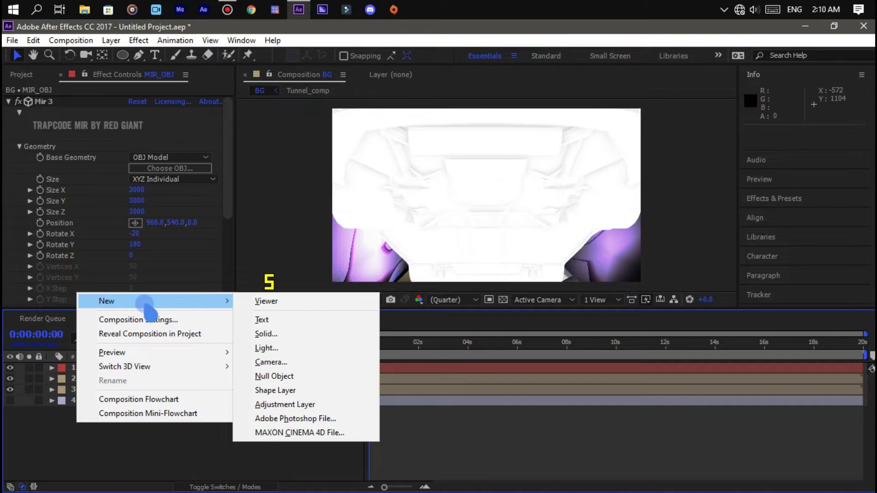
Add Camera 1 with default settings and set its Zoom to 500 pixels
left_click(270, 362)
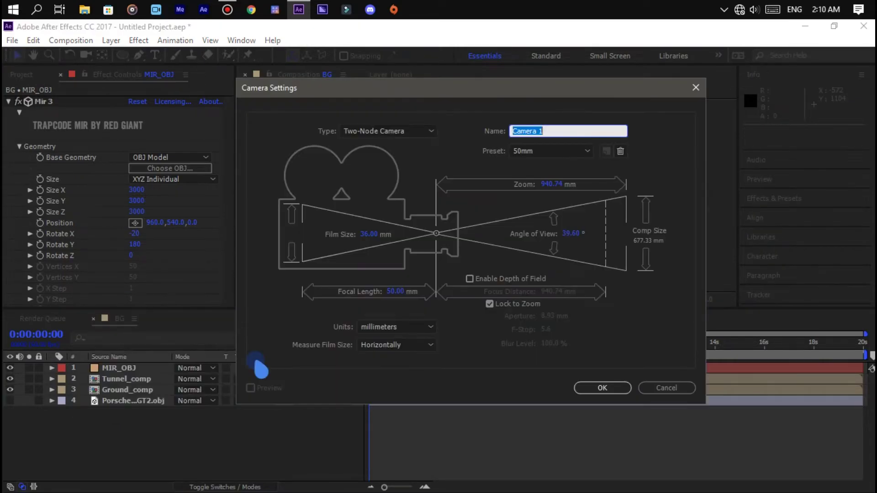
key("Return")
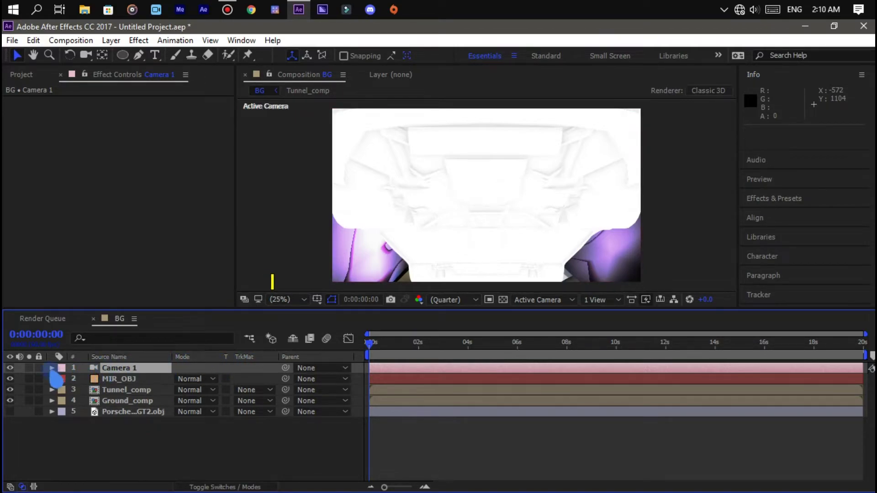
left_click(52, 368)
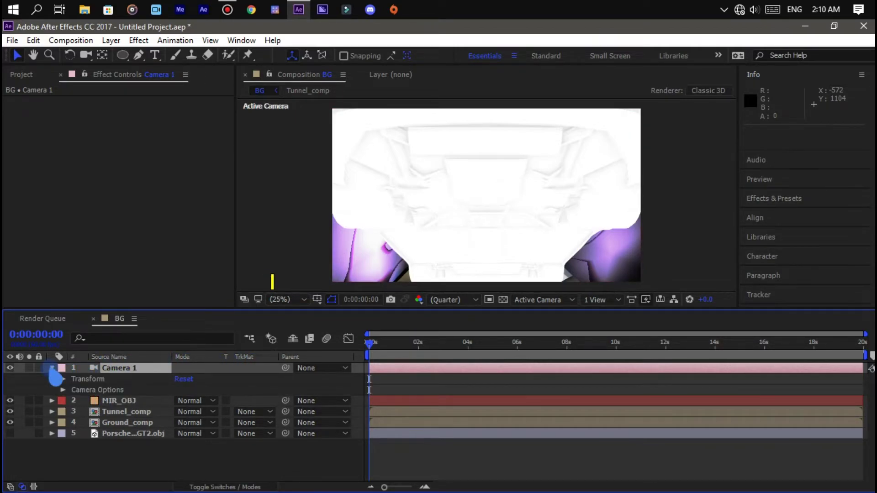
left_click(63, 390)
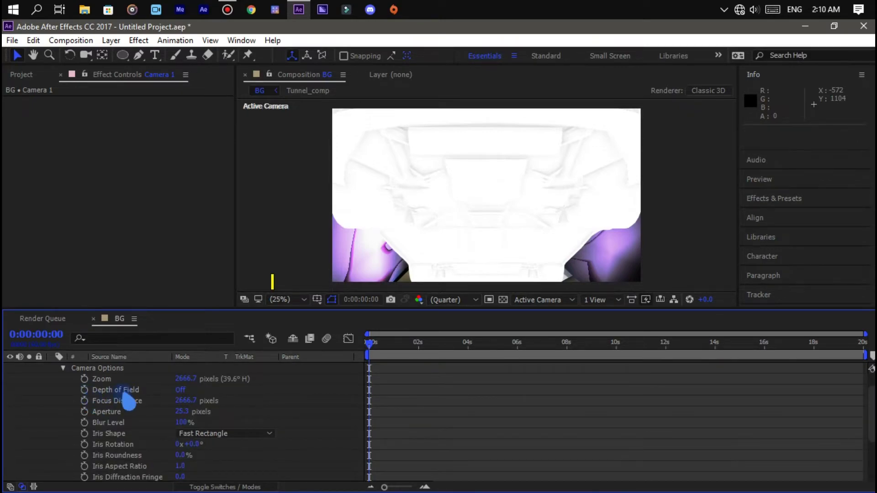
left_click(177, 379)
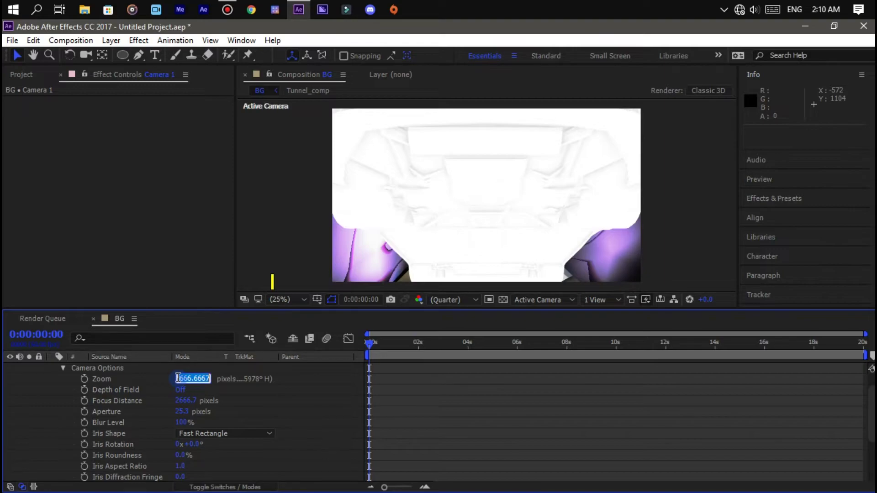
type("500")
key("Return")
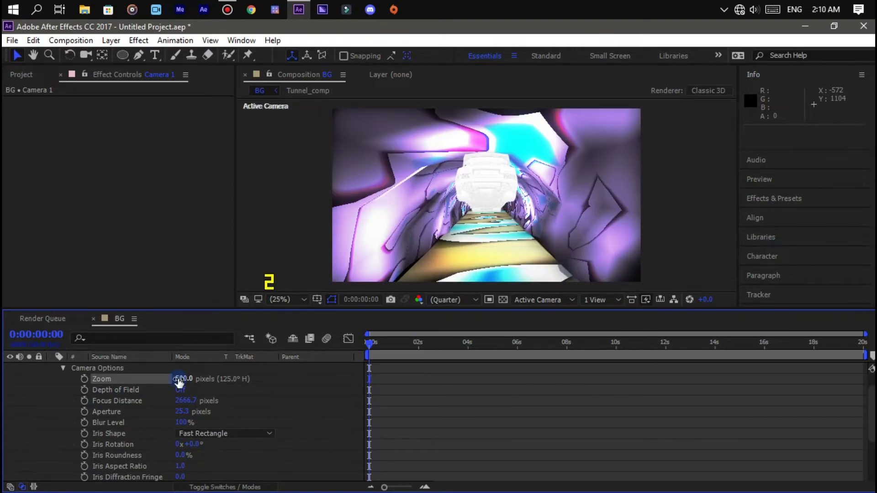
scroll(156, 393, "down", 3)
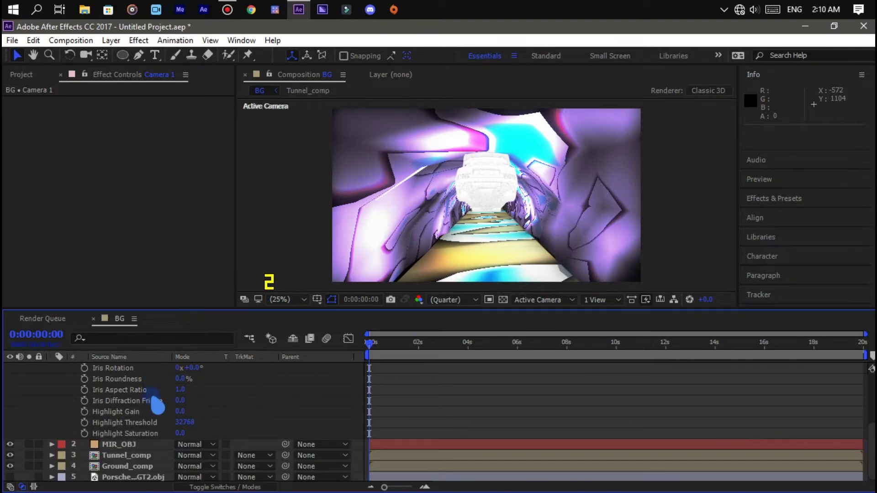
Set MIR_OBJ's Mir 3 Position to 960, 2040, 34 by changing Y and Z
left_click(153, 445)
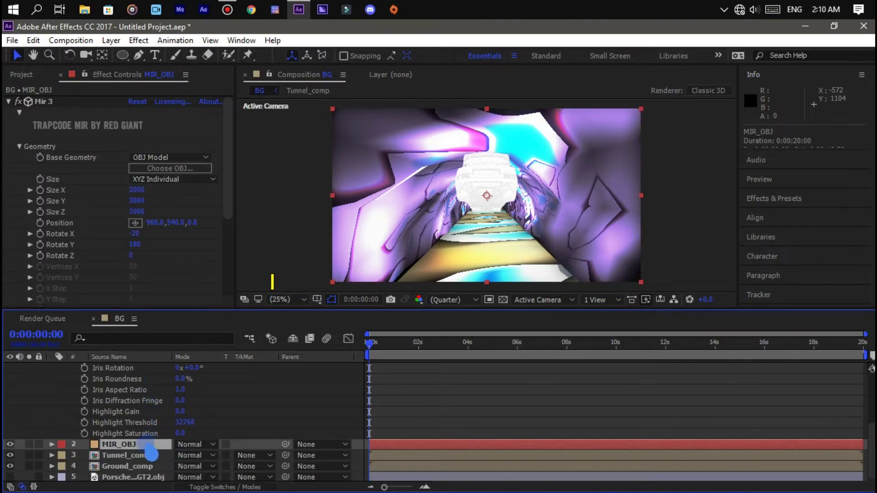
left_click(51, 445)
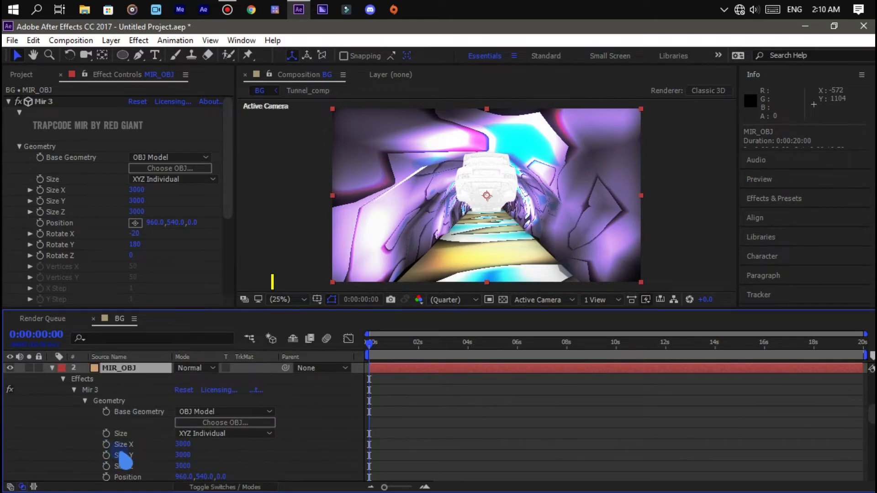
scroll(126, 462, "down", 3)
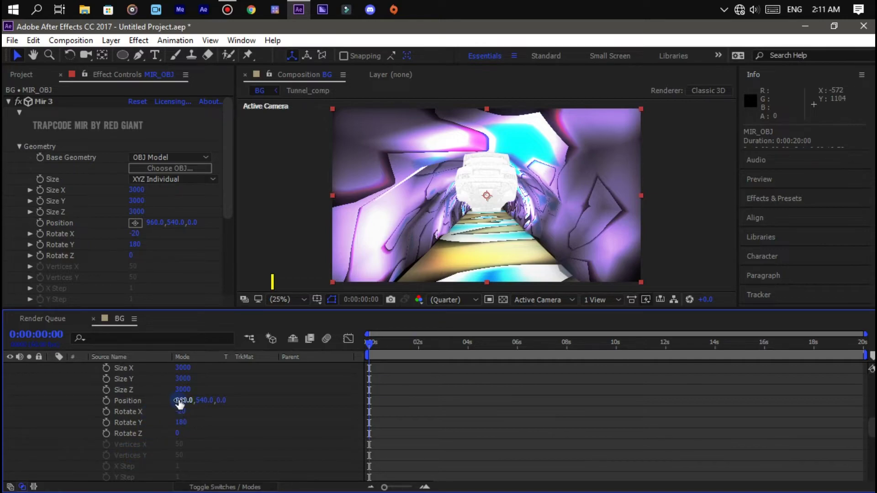
left_click(202, 400)
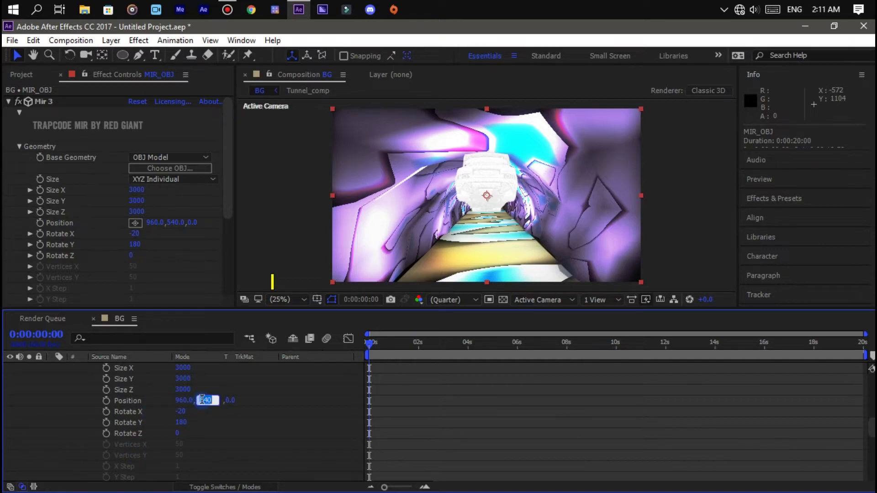
type("2040")
key("Return")
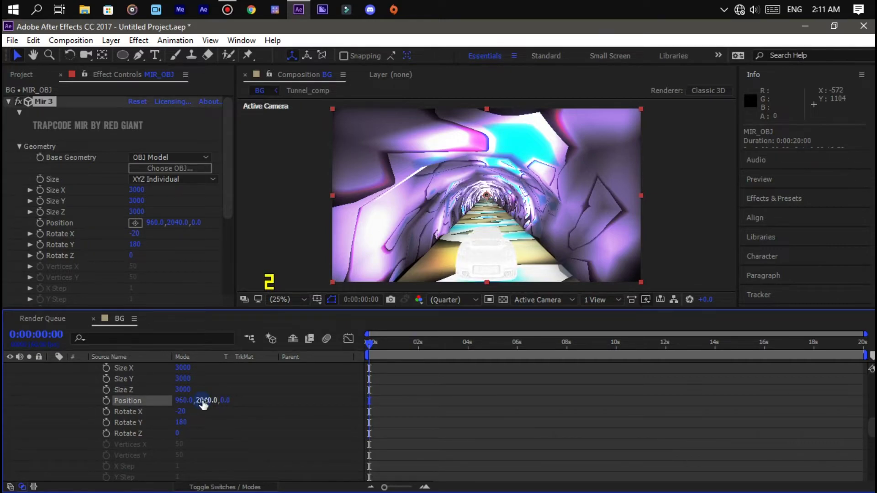
left_click(227, 400)
type("3")
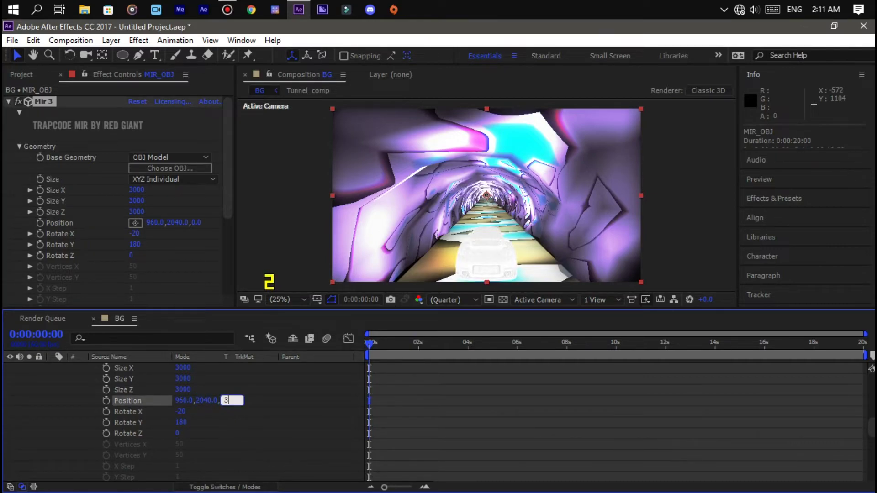
type("4")
key("Return")
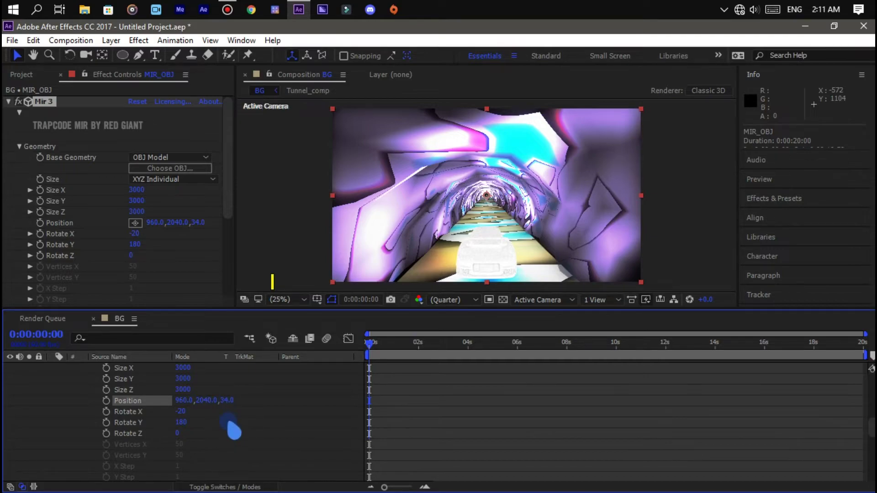
Expand Mir 3's Fractal settings and drive Evolution with the expression time*30
scroll(159, 413, "down", 3)
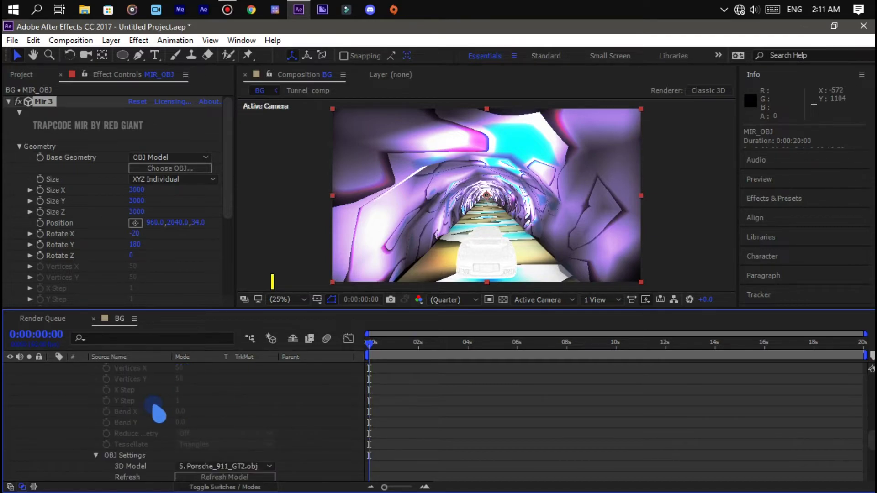
scroll(155, 414, "down", 4)
scroll(153, 412, "down", 4)
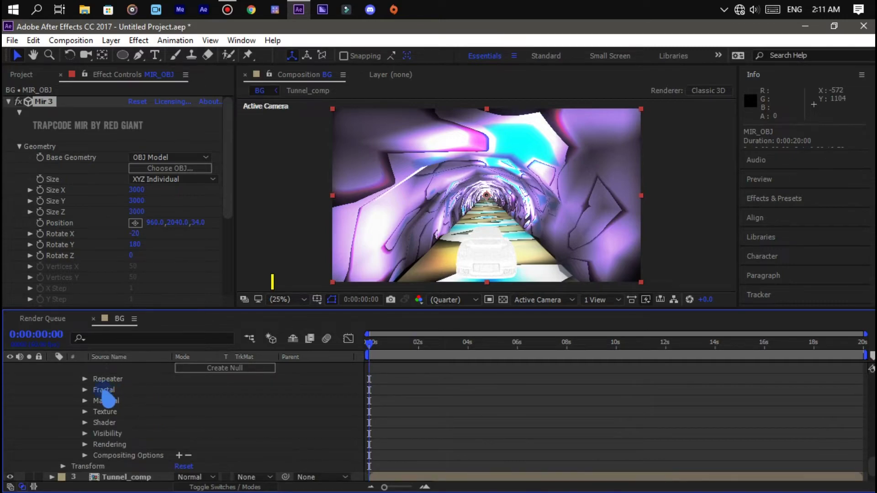
left_click(86, 390)
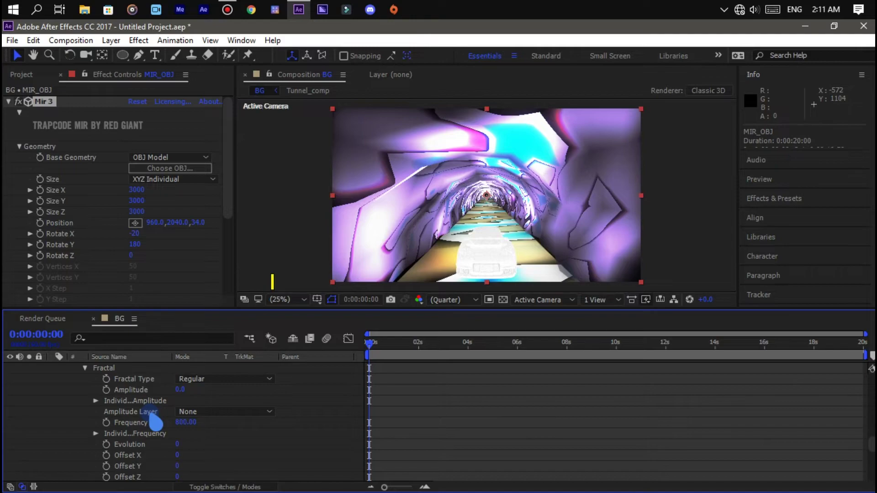
scroll(156, 422, "down", 3)
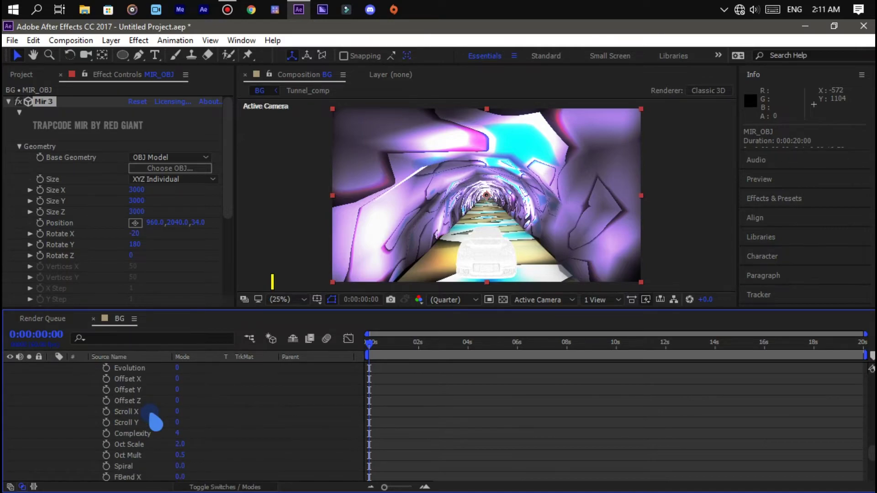
left_click(114, 380)
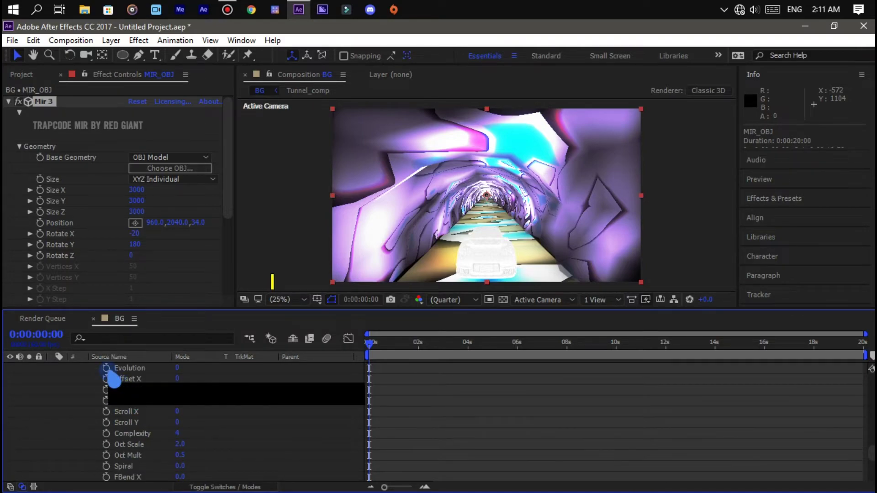
left_click(106, 369, "alt")
type("tim")
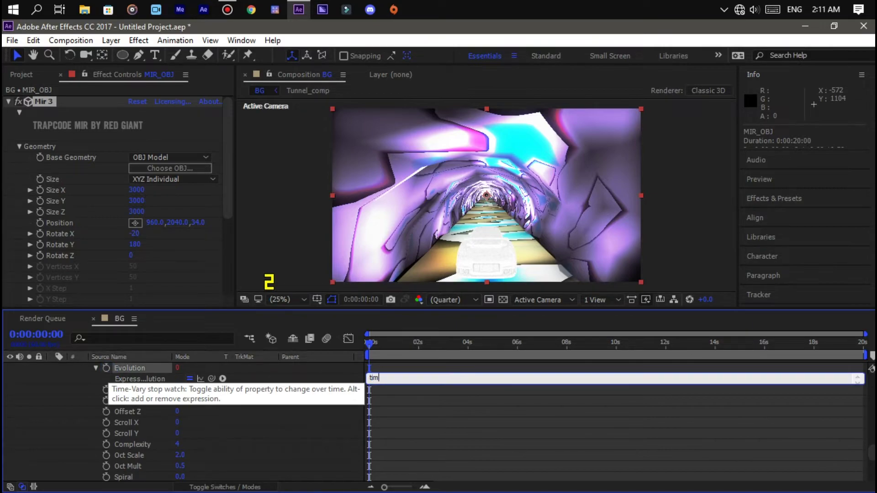
type("e*30")
left_click(137, 390)
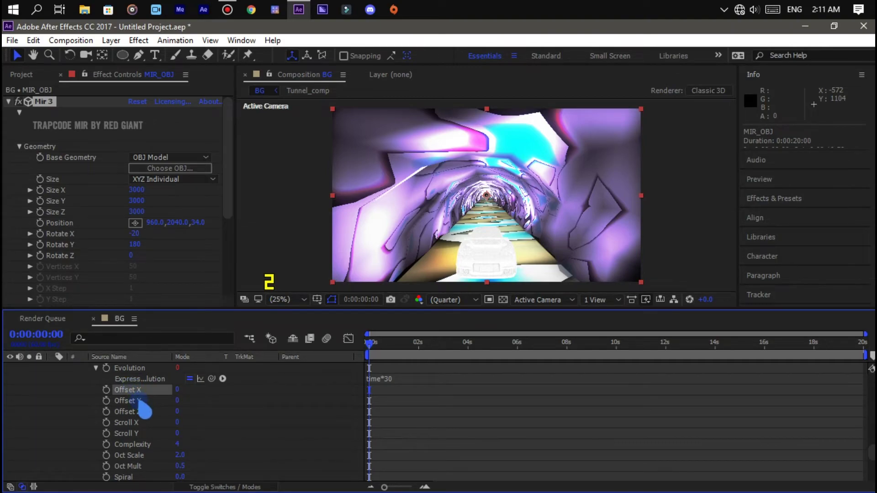
scroll(144, 409, "down", 3)
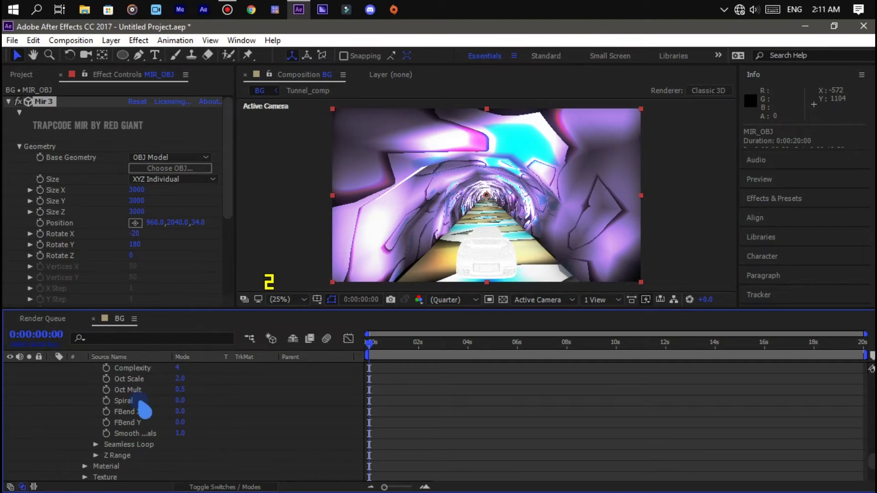
scroll(144, 409, "down", 3)
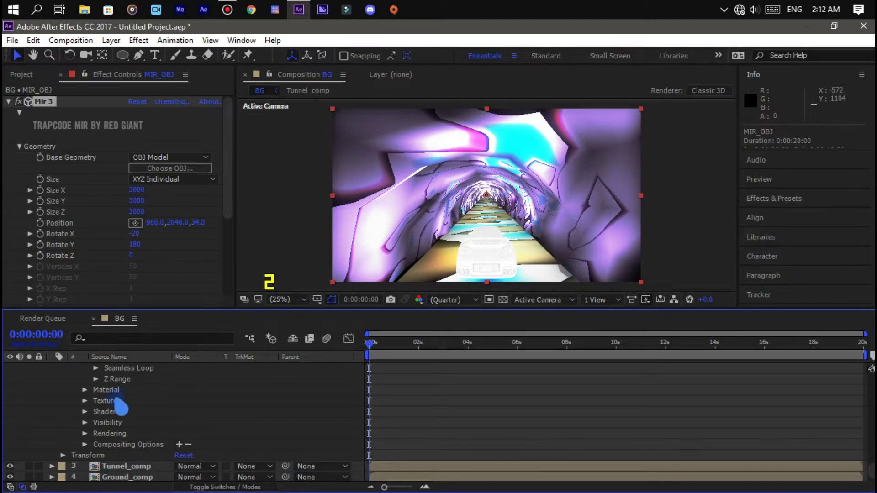
Open Mir 3's Shader and Material settings and set Reflectivity 150% and Metal 80%
left_click(85, 412)
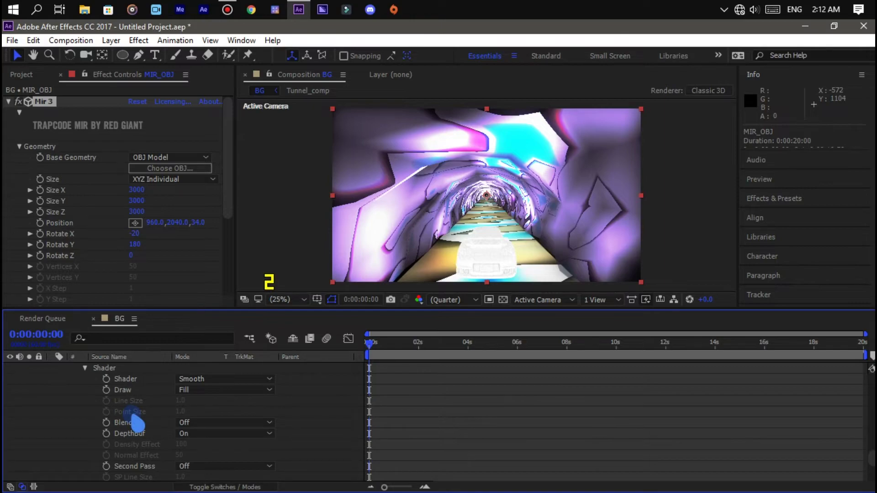
scroll(137, 425, "up", 3)
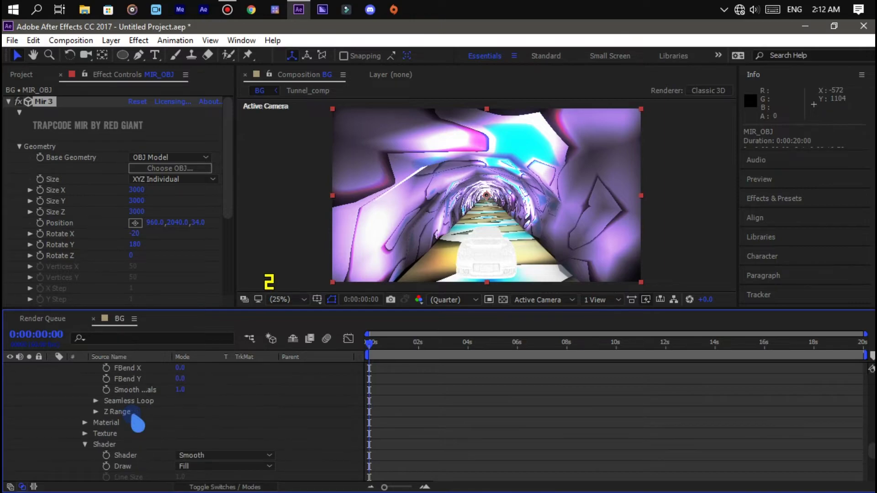
left_click(85, 423)
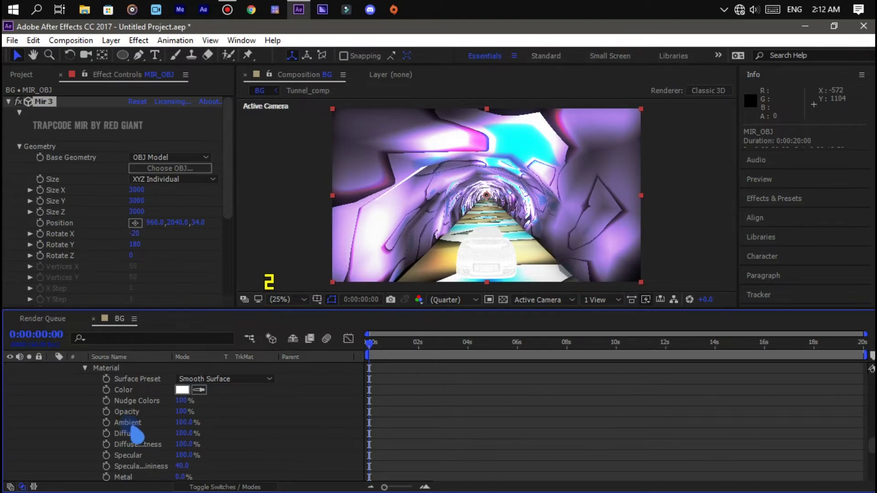
scroll(135, 434, "down", 3)
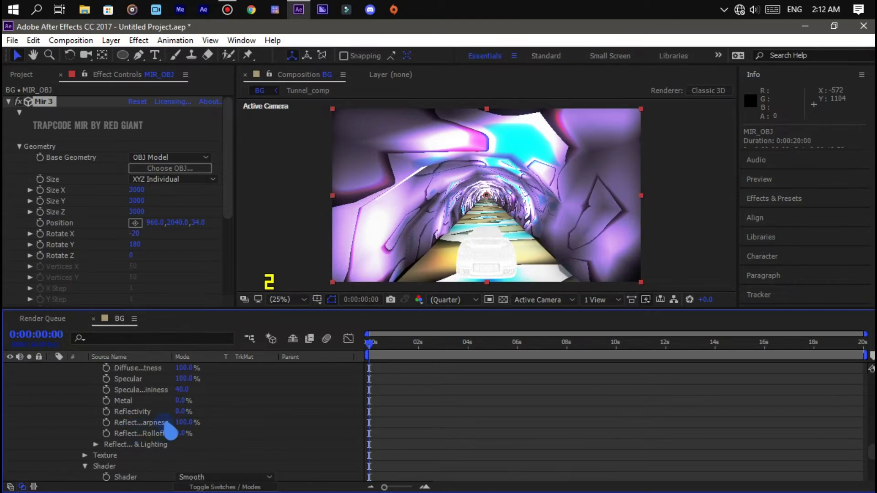
left_click(179, 411)
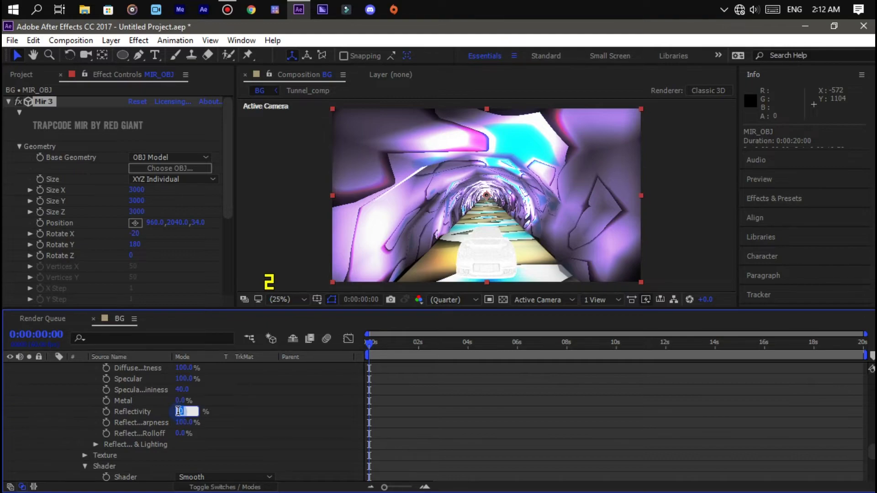
type("15")
key("Return")
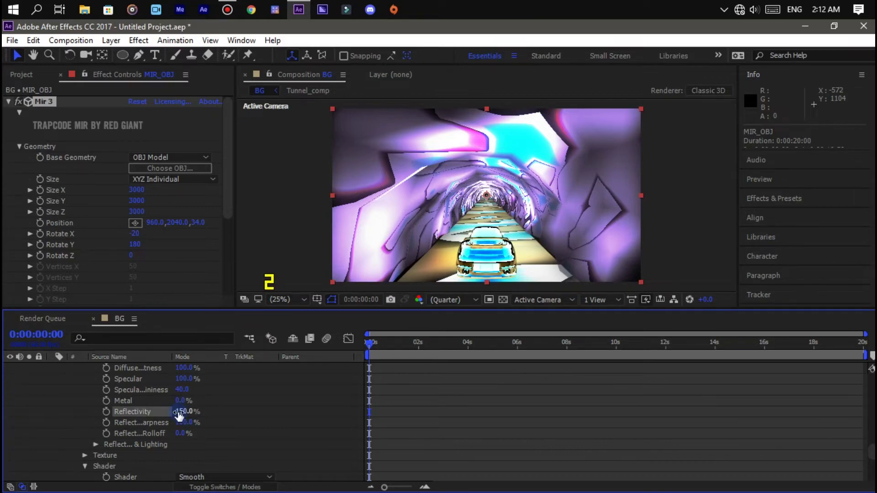
left_click(170, 414)
left_click(181, 400)
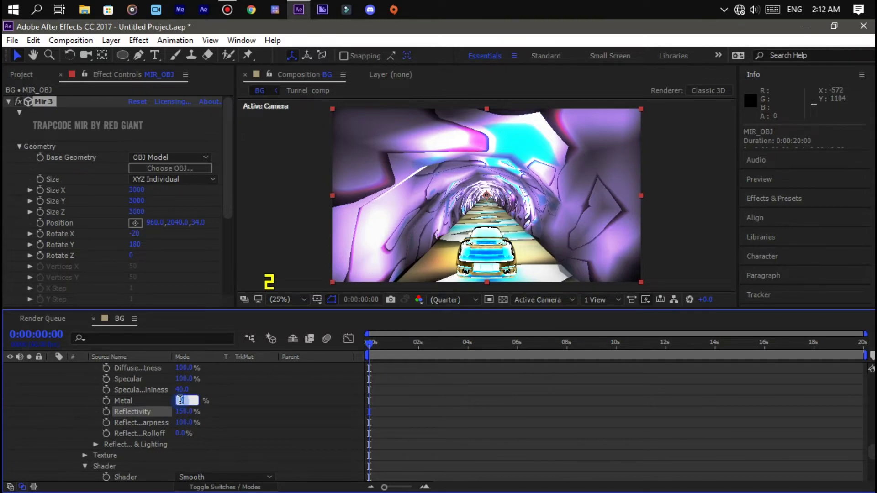
type("8")
key("Return")
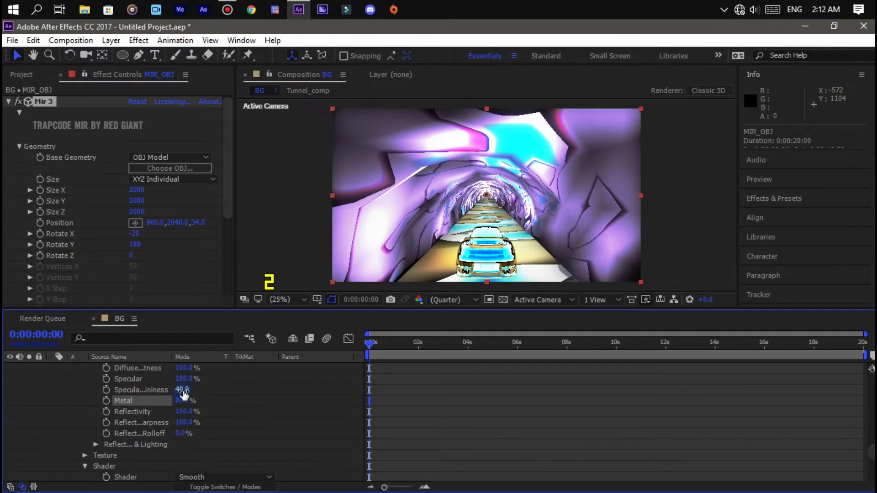
Set Specular Shininess to 100, Specular to 60% and Diffuse to 60%
left_click(183, 390)
type("10")
key("Return")
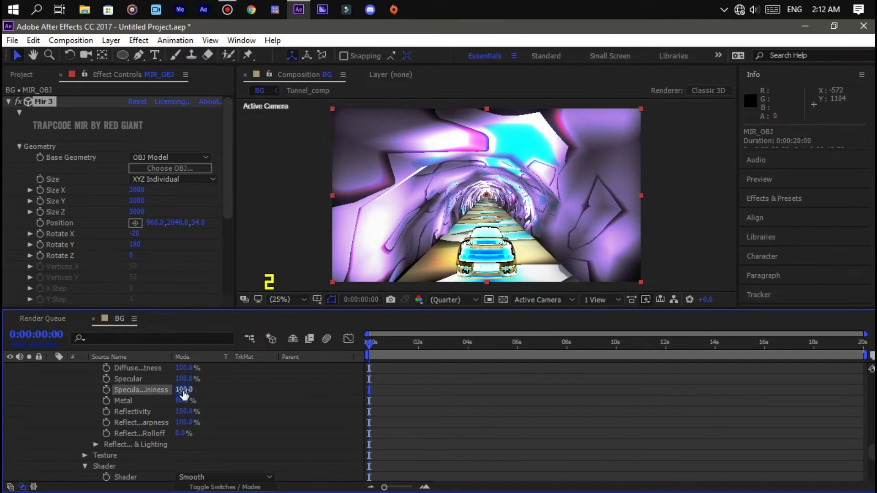
left_click(184, 379)
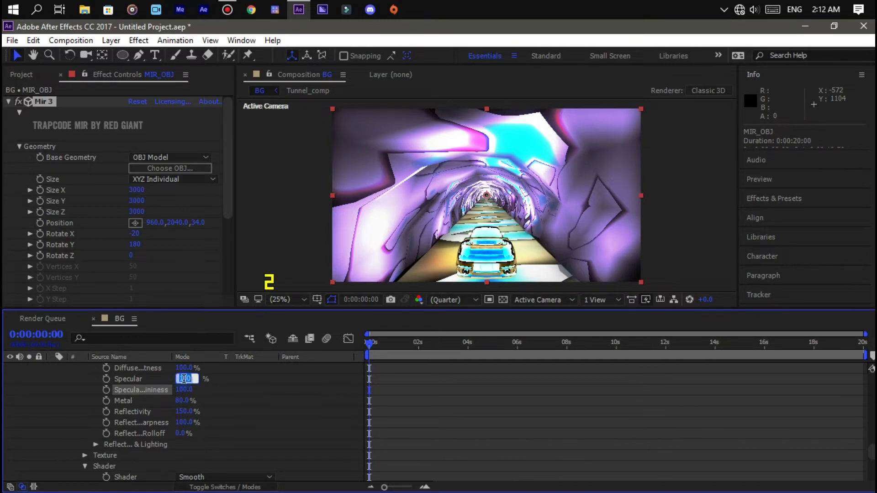
type("60")
key("Return")
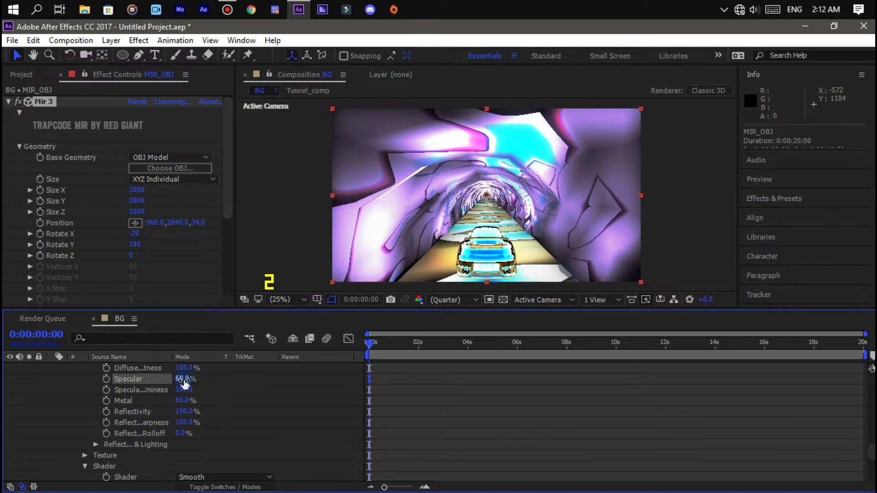
scroll(230, 406, "up", 3)
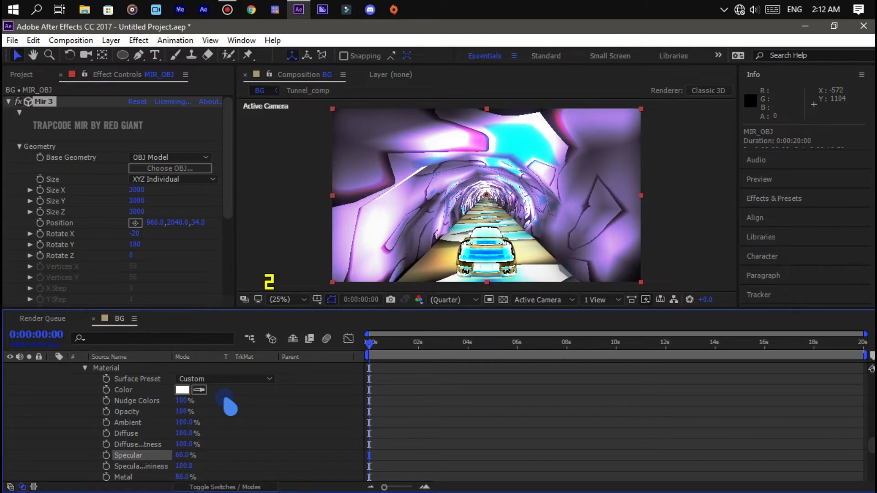
left_click(188, 433)
type("60")
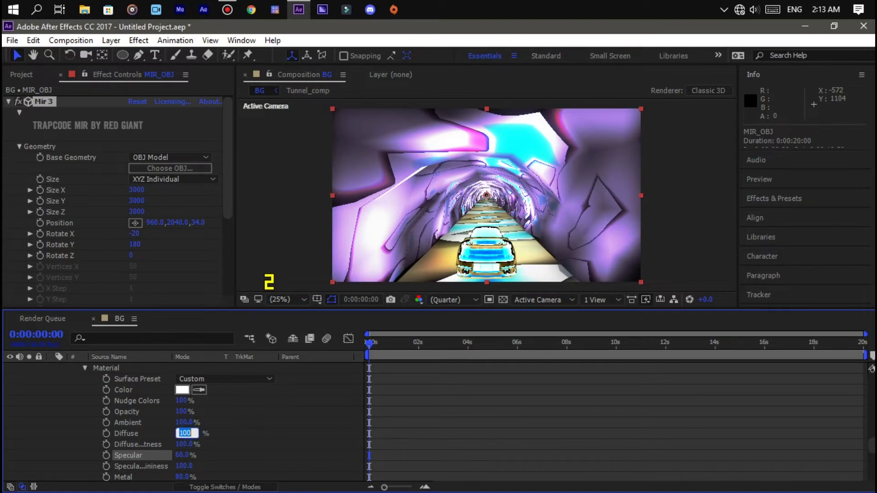
key("Return")
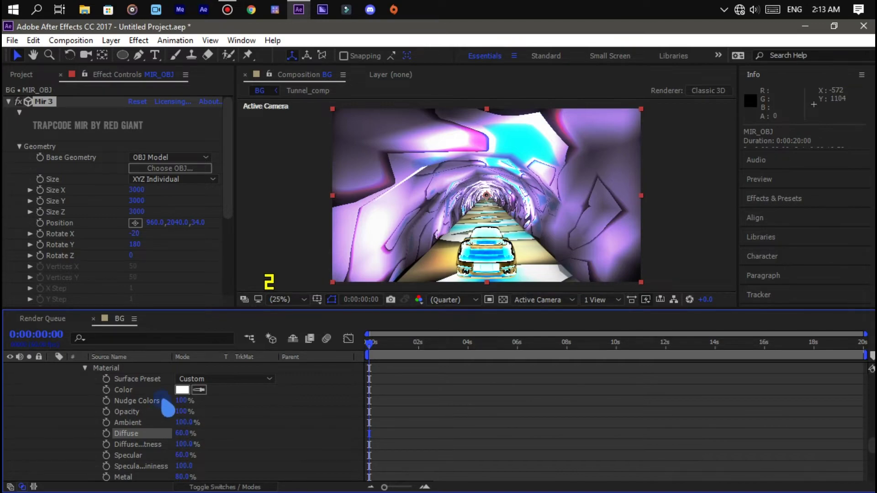
Set the Mir 3 material Color to coral red F35757
left_click(182, 391)
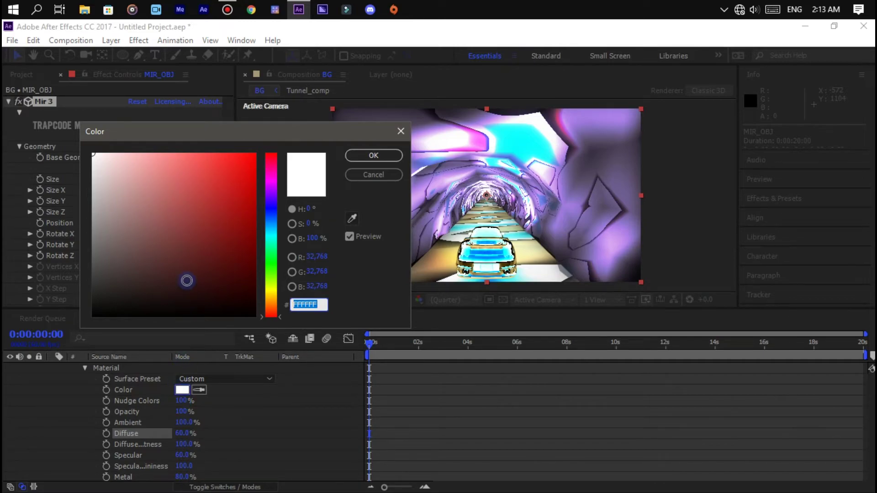
left_click(188, 156)
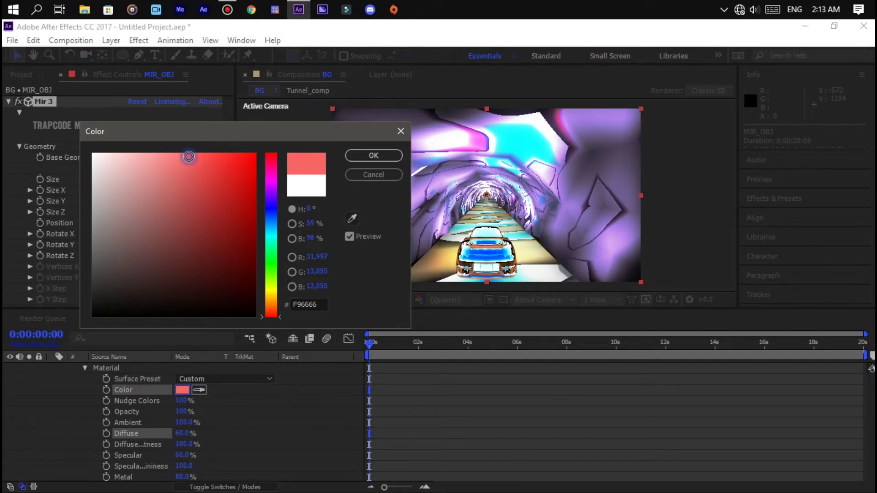
left_click_drag(189, 156, 197, 160)
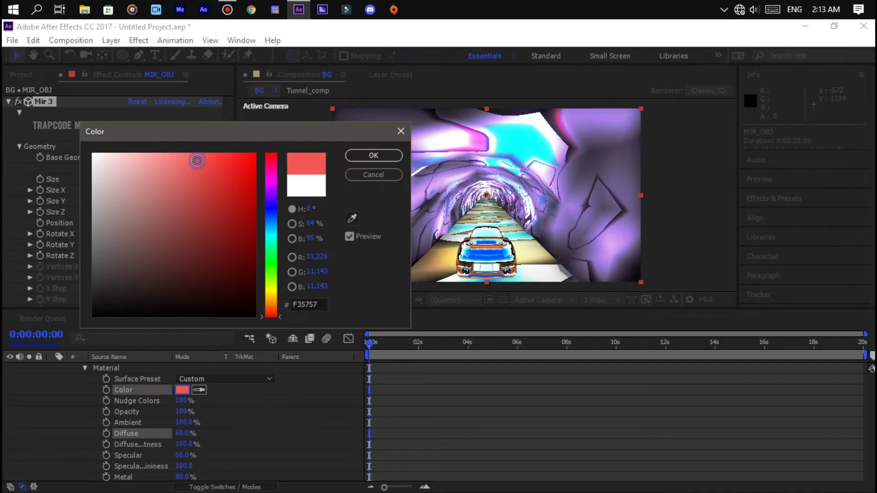
key("Return")
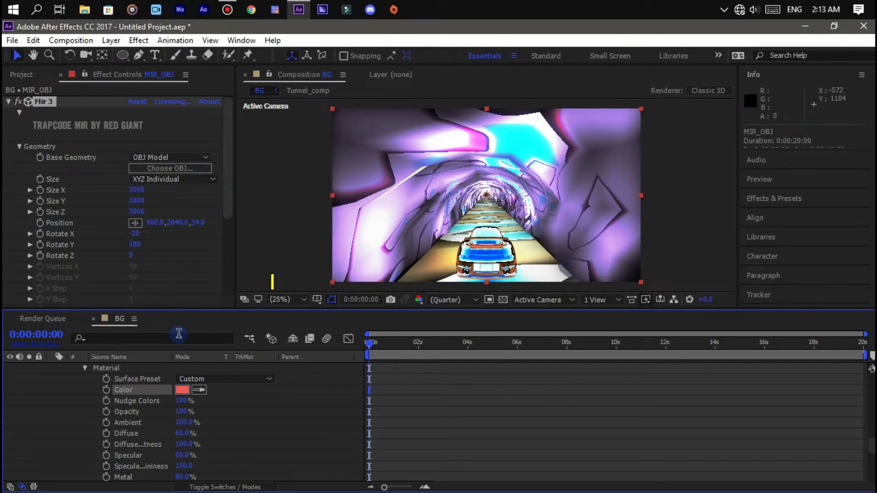
Keyframe Mir 3's Position at 0:00:00:00, holding 960, 2040, 34
scroll(151, 403, "up", 3)
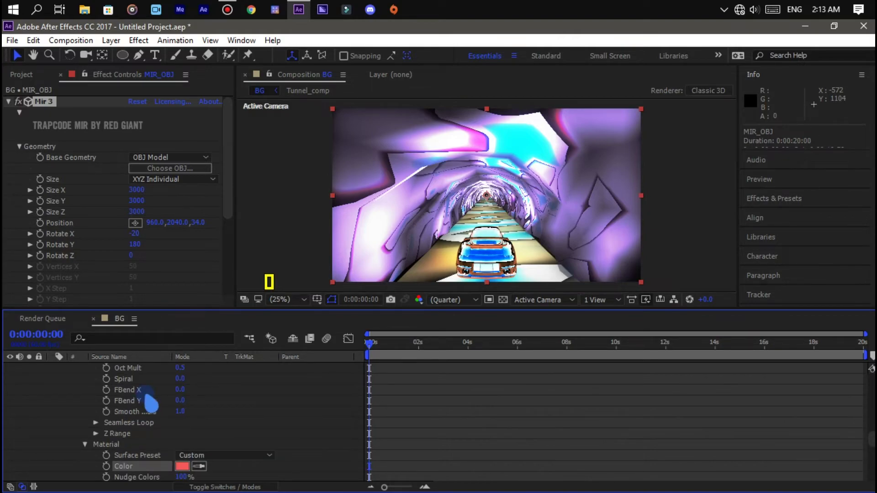
scroll(151, 403, "up", 3)
scroll(151, 403, "up", 3)
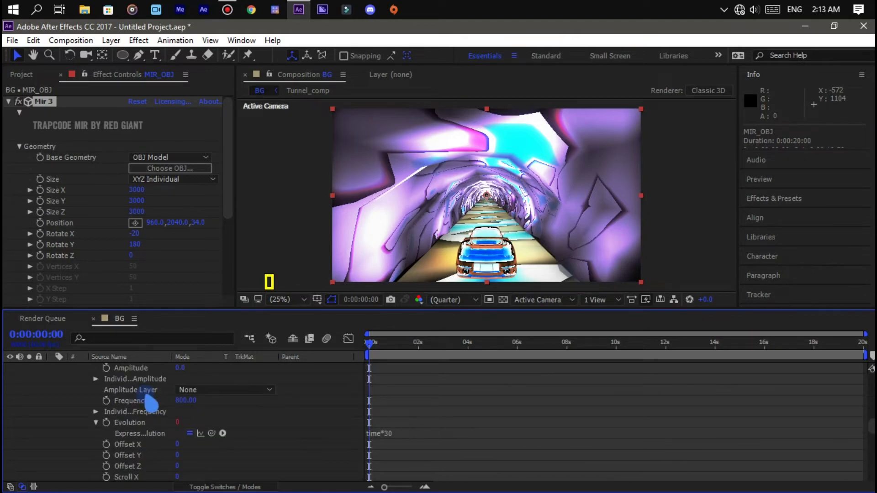
scroll(151, 403, "up", 3)
scroll(151, 403, "up", 3)
scroll(150, 403, "up", 3)
scroll(150, 403, "up", 3)
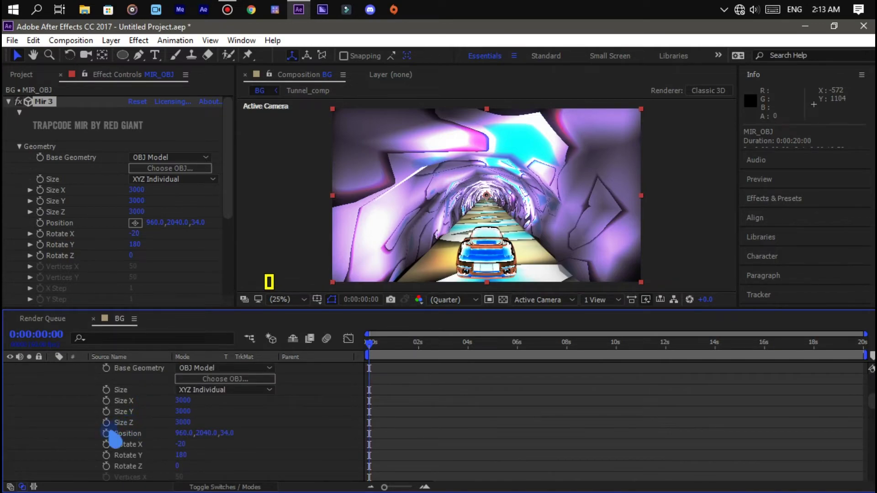
left_click(106, 433)
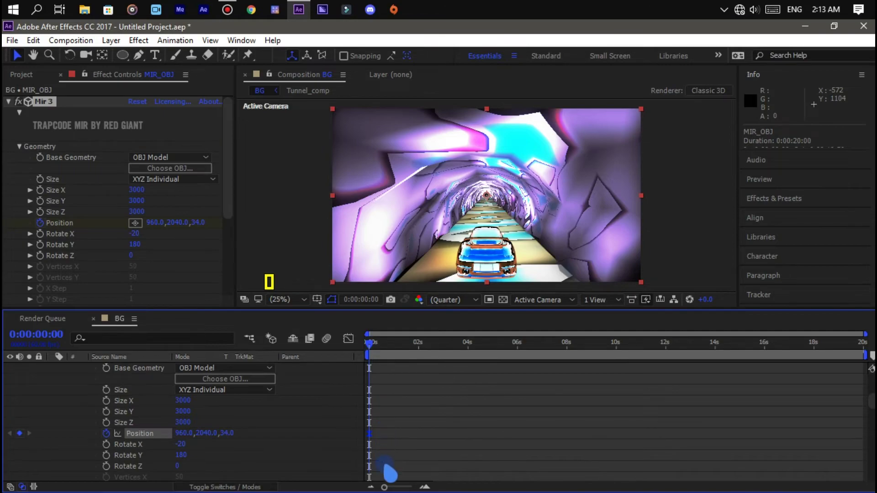
Zoom the timeline in to about 14 seconds and move the playhead to about one second
left_click_drag(386, 488, 392, 487)
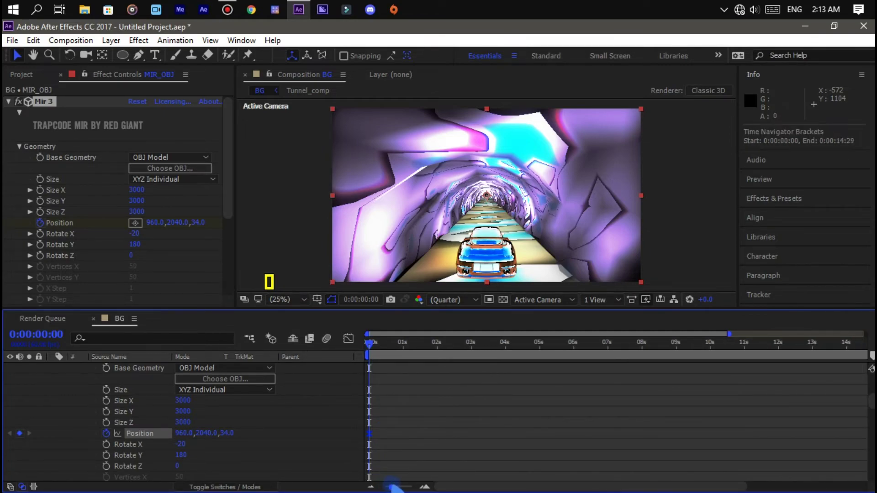
left_click(371, 345)
left_click_drag(372, 346, 402, 346)
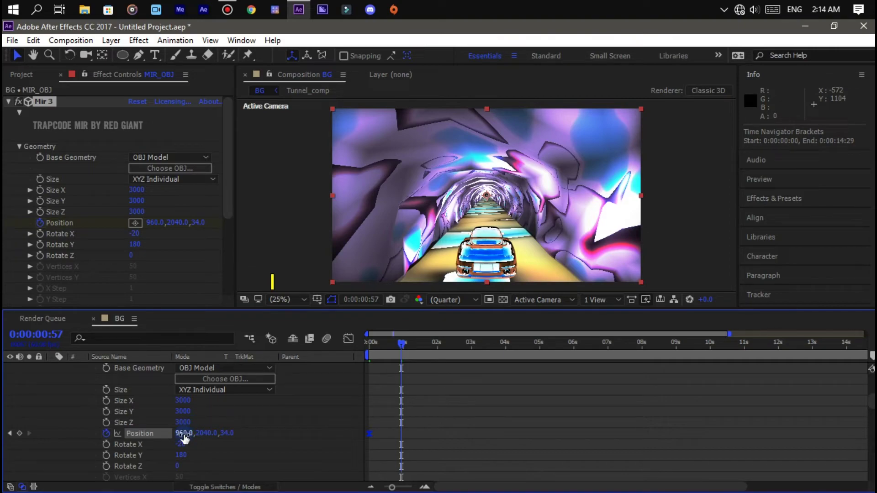
Keyframe Mir 3's Position X at 167 to swing the car left, then move to two seconds
left_click_drag(184, 439, 82, 437)
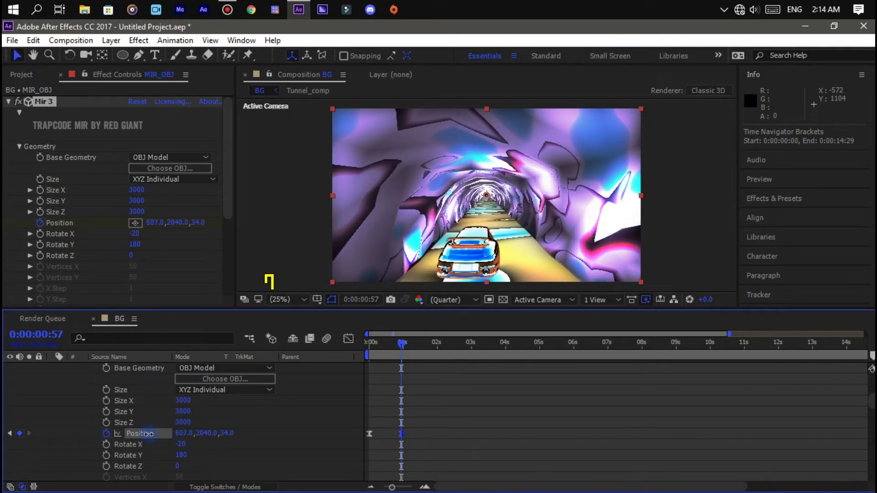
left_click_drag(177, 438, 87, 441)
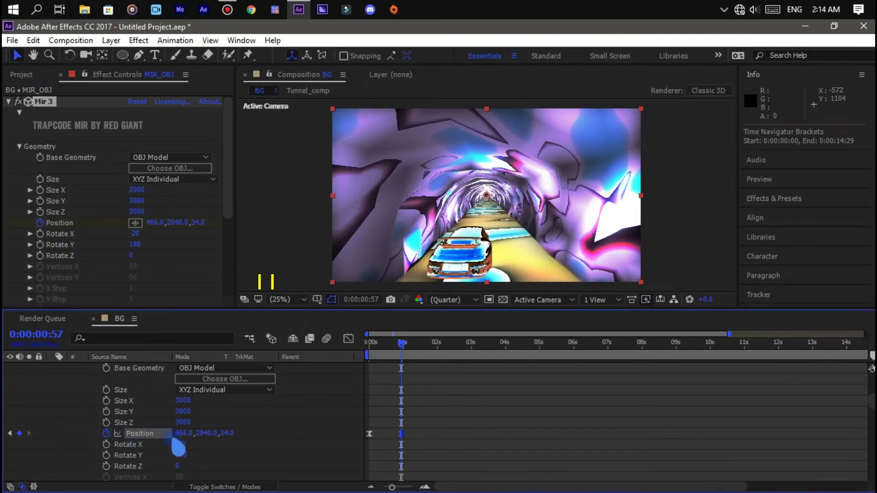
left_click_drag(182, 438, 89, 445)
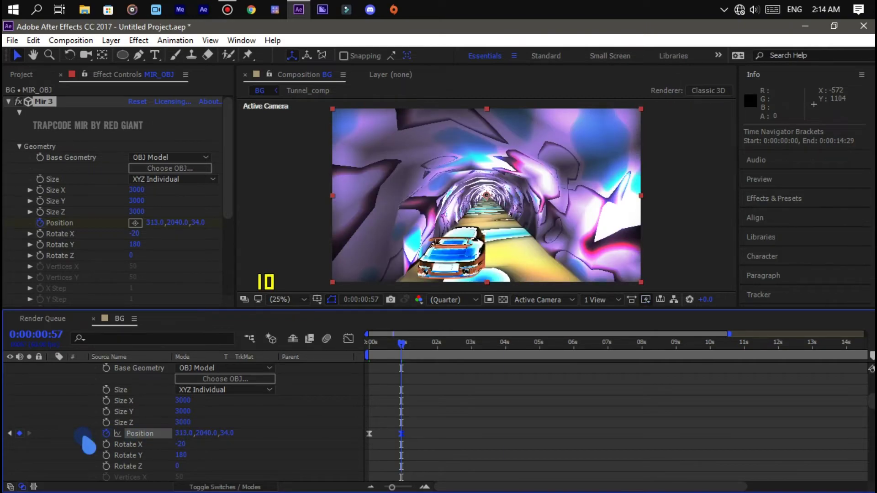
mouse_move(181, 436)
left_mouse_down()
mouse_move(92, 432)
mouse_move(90, 439)
left_mouse_up()
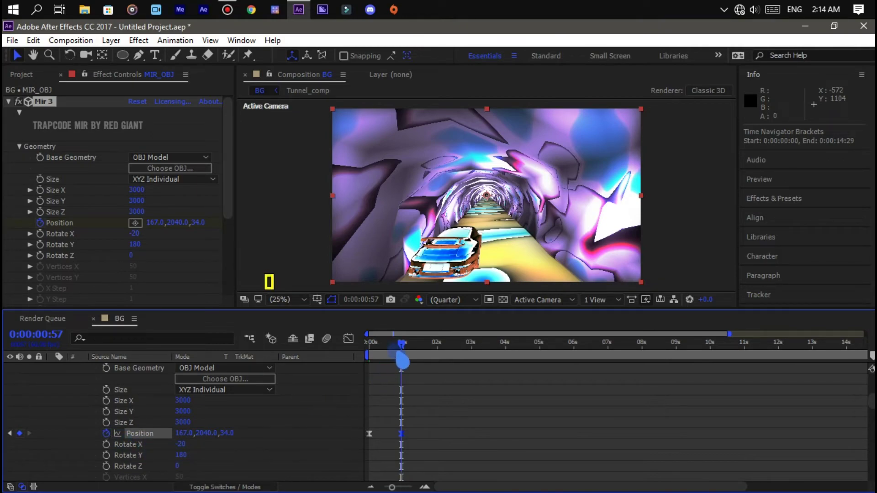
left_click_drag(402, 361, 438, 354)
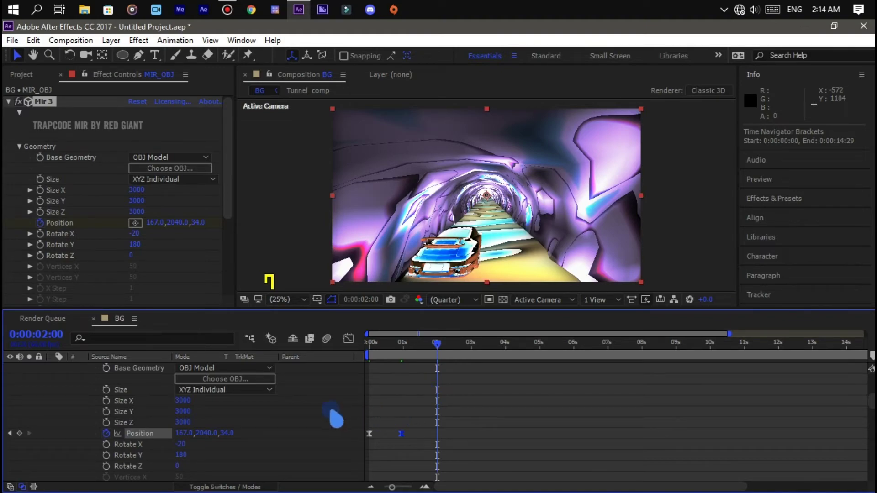
At two seconds, keyframe Position X at 960 to centre the car again
left_click(185, 435)
type("960")
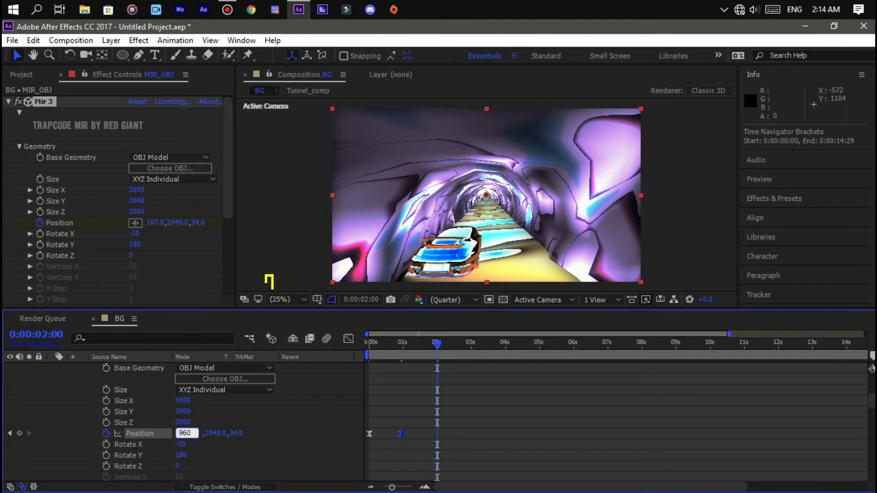
key("Return")
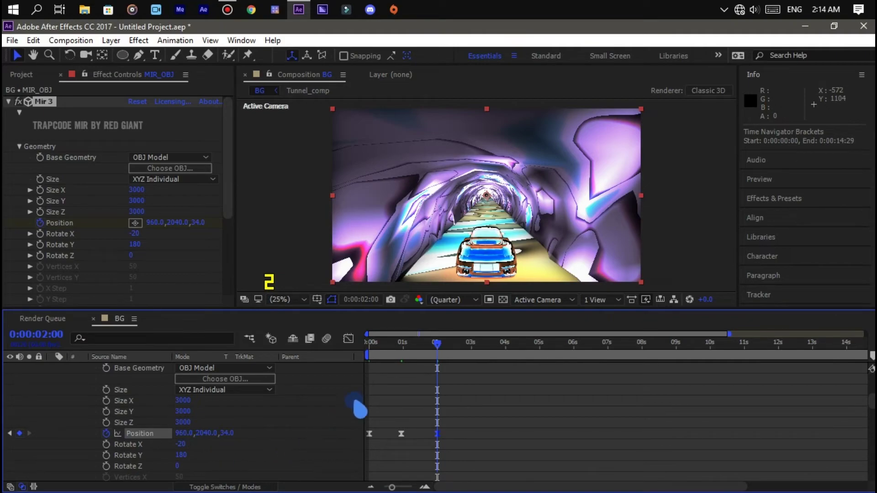
Around three seconds, add Position keyframes that swing the car to the right
left_click_drag(440, 359, 478, 360)
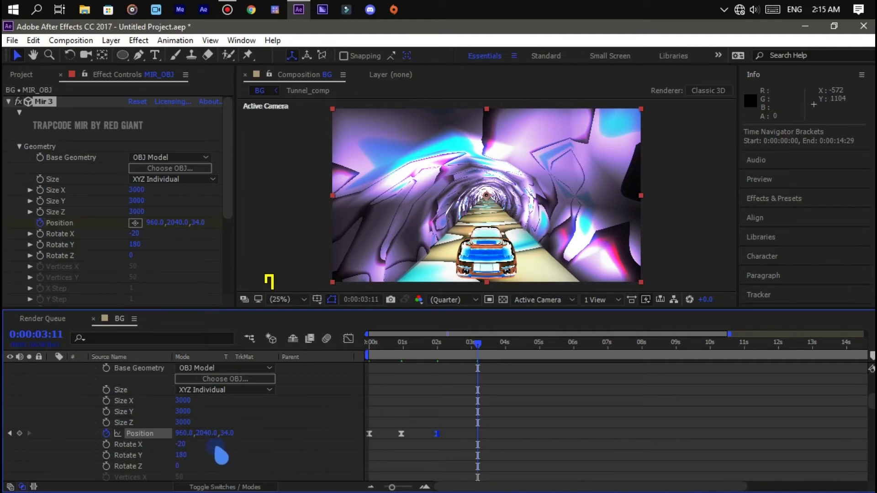
left_click_drag(182, 437, 554, 439)
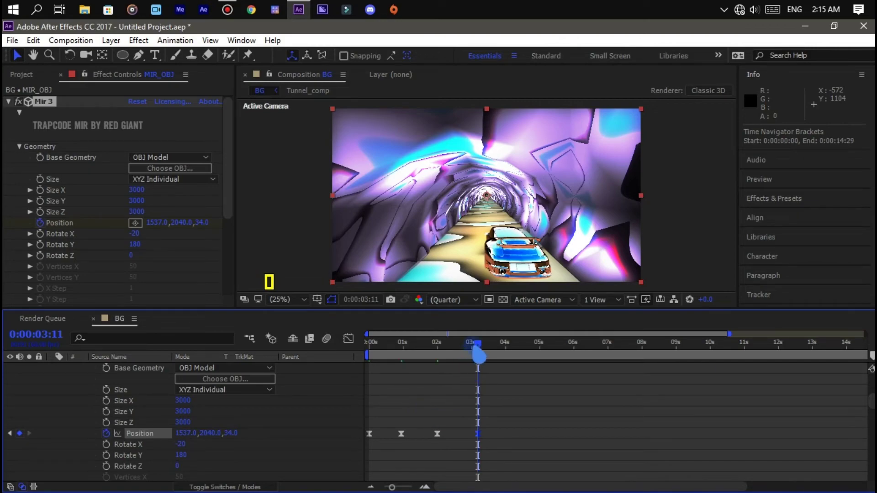
left_click_drag(478, 345, 503, 366)
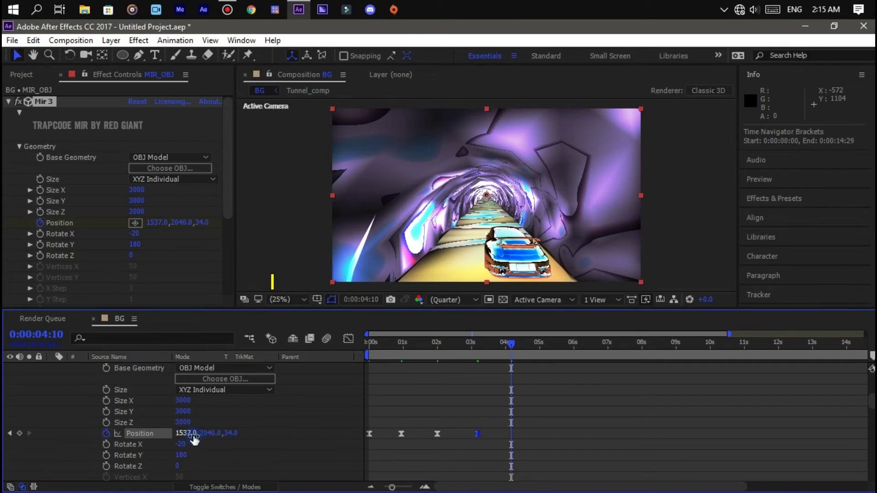
left_click_drag(187, 434, 289, 441)
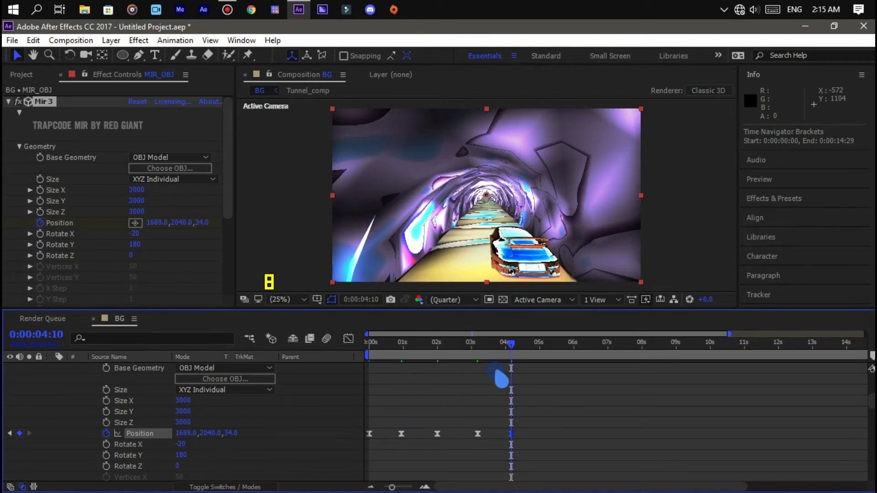
Keyframe Position X at 1529 near five seconds and 960 at 0:00:06:02
left_click_drag(512, 352, 543, 353)
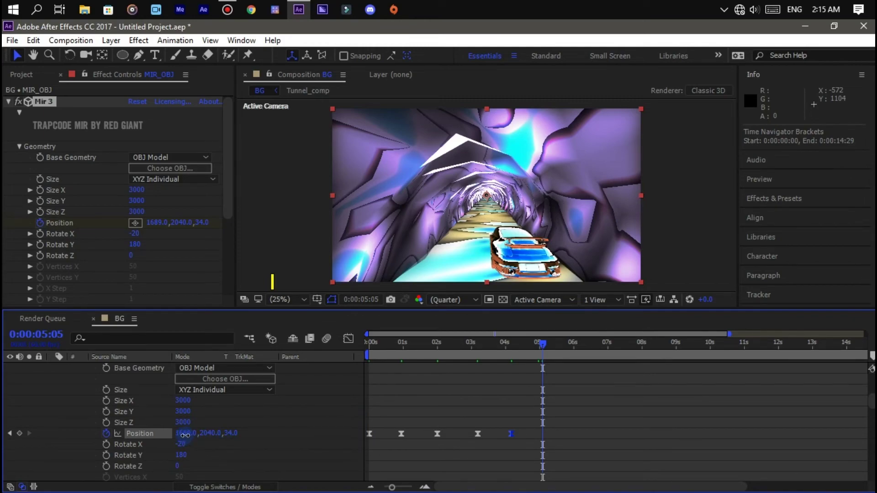
left_click_drag(185, 435, 87, 439)
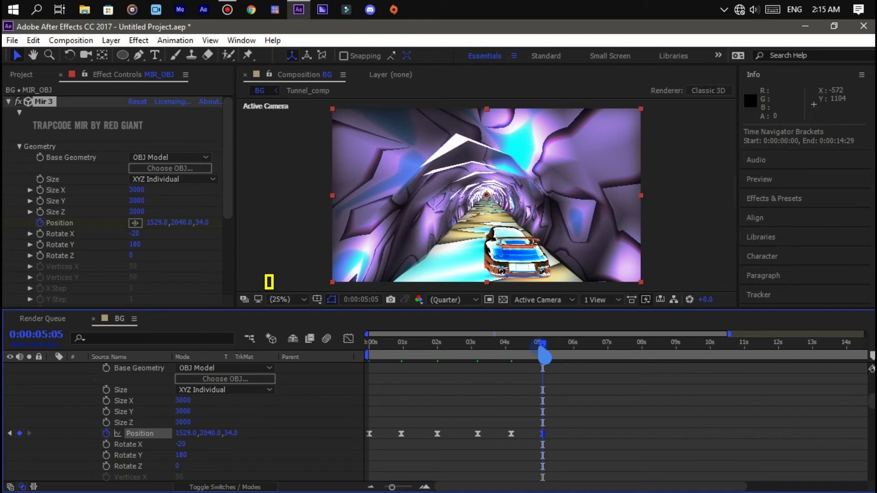
left_click_drag(543, 346, 575, 350)
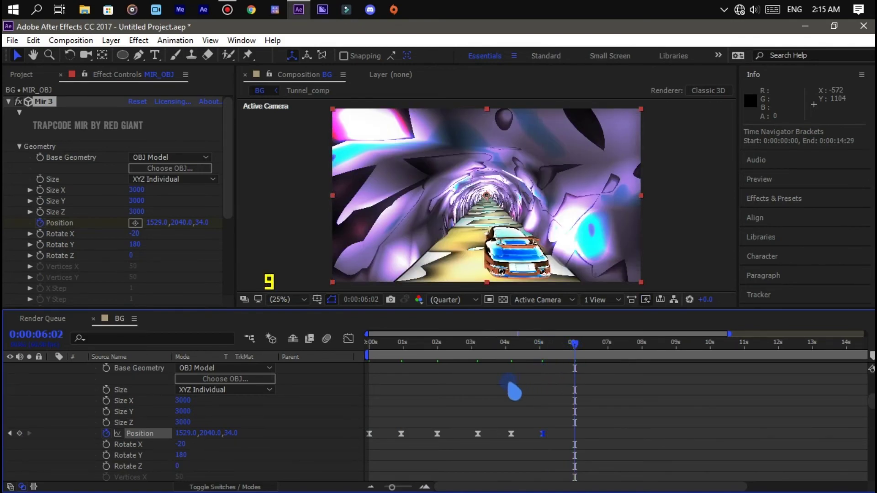
left_click(185, 433)
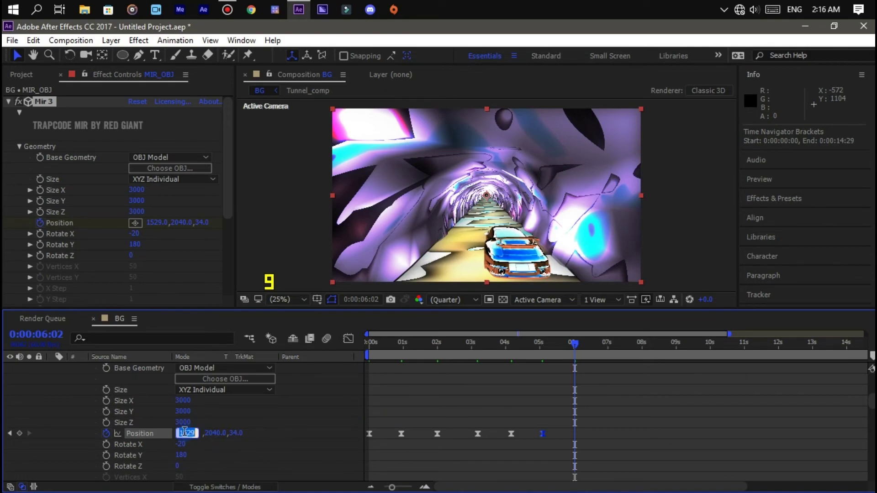
type("960")
left_click(167, 424)
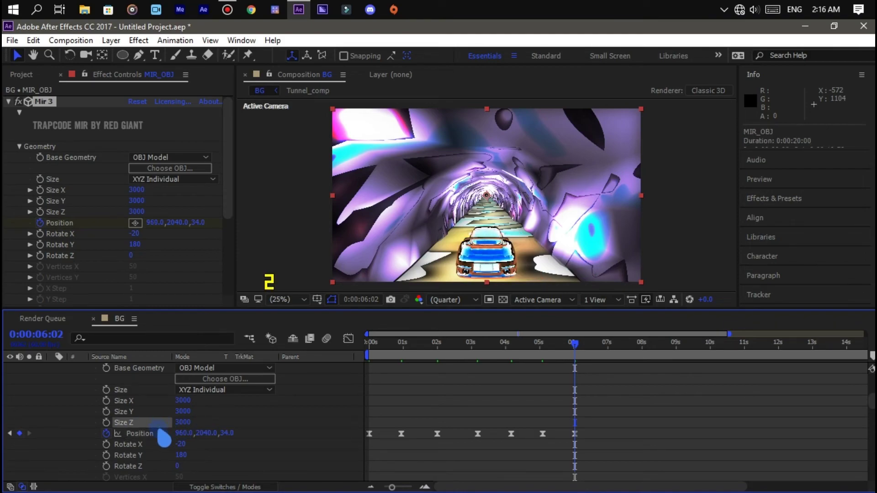
Add the expression loopOut("pingpong") to Mir 3's Position so the keyframes loop back and forth
left_click(110, 435)
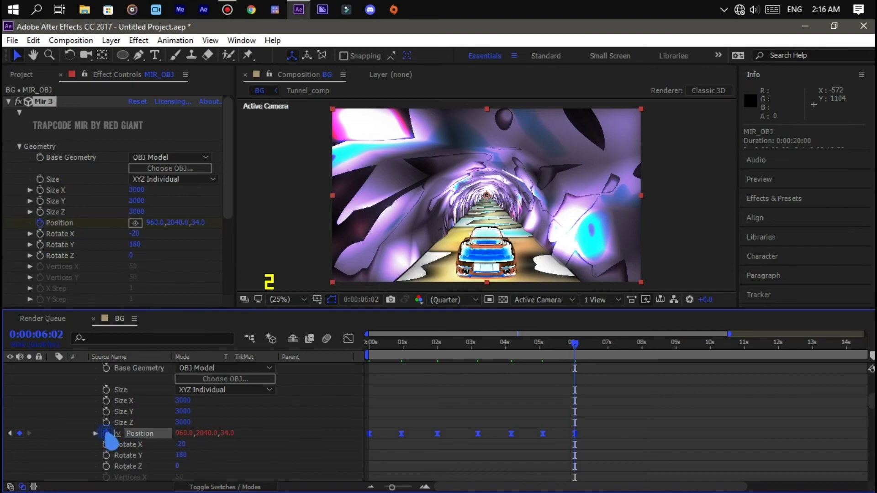
left_click(107, 434, "alt")
type("loop")
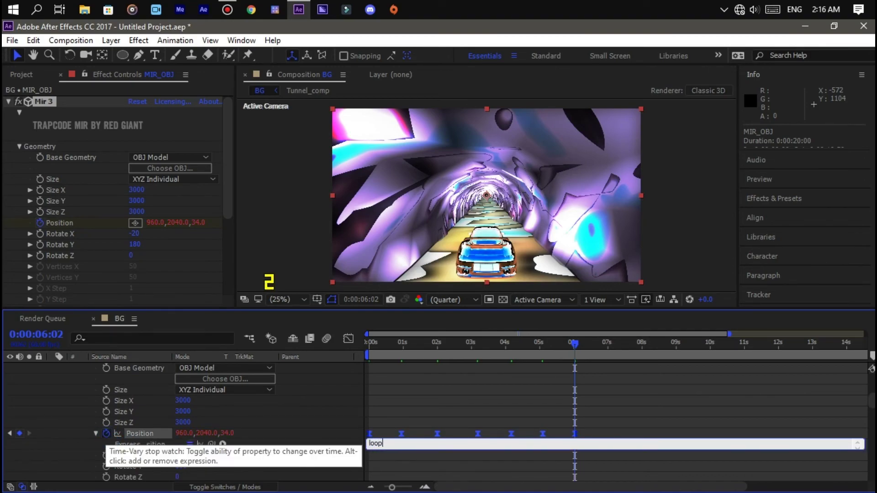
type("Out")
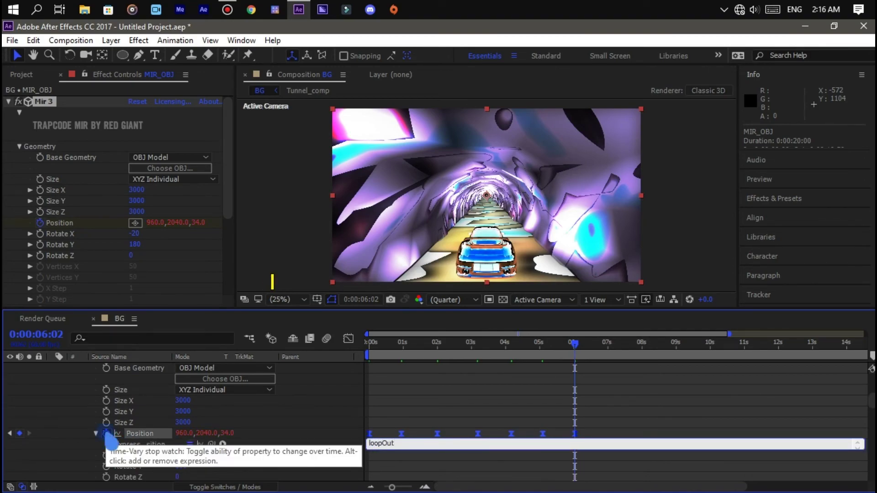
type("(\"pingpo")
type("ng\"")
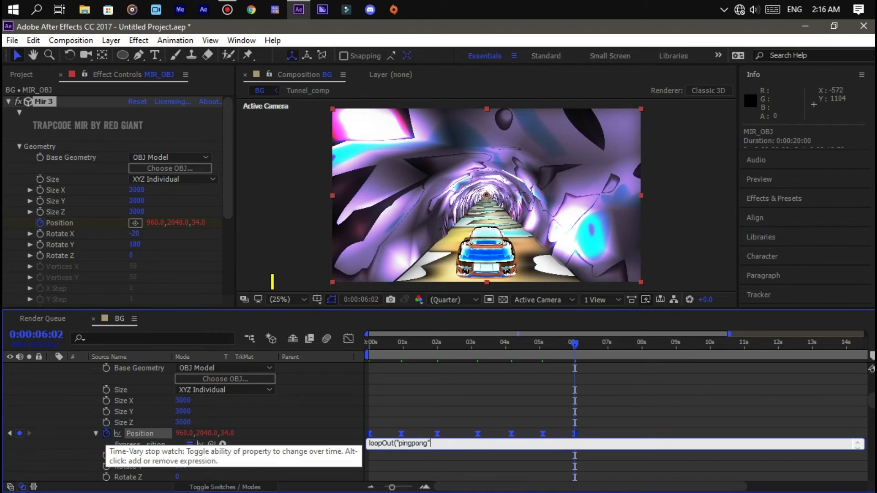
type(")")
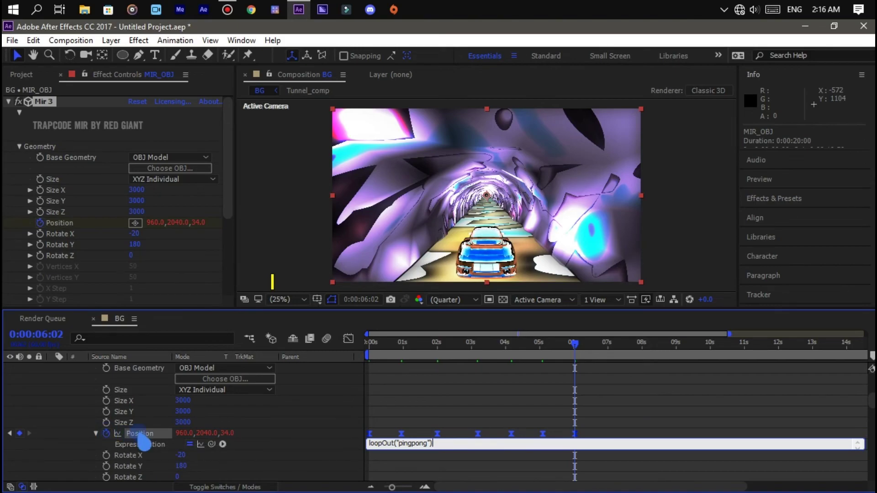
left_click(144, 442)
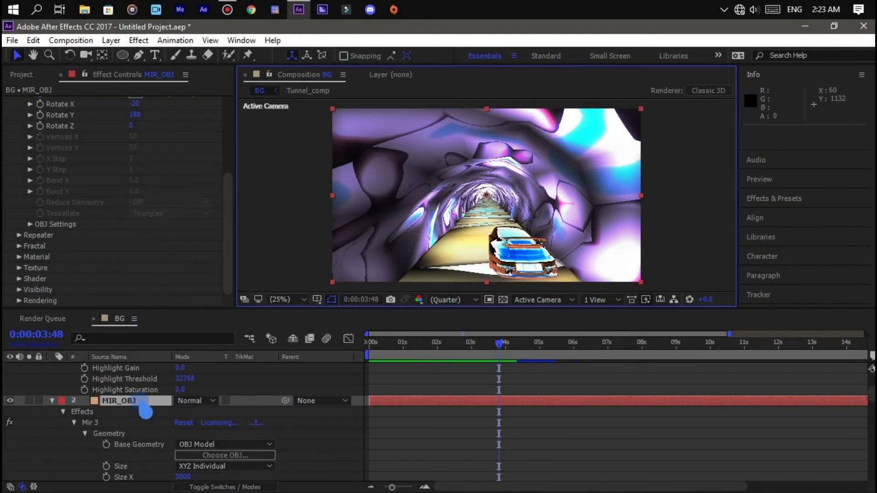
Apply Drop Shadow to the MIR_OBJ layer by searching 'dr' in the effects search
key("ctrl+space")
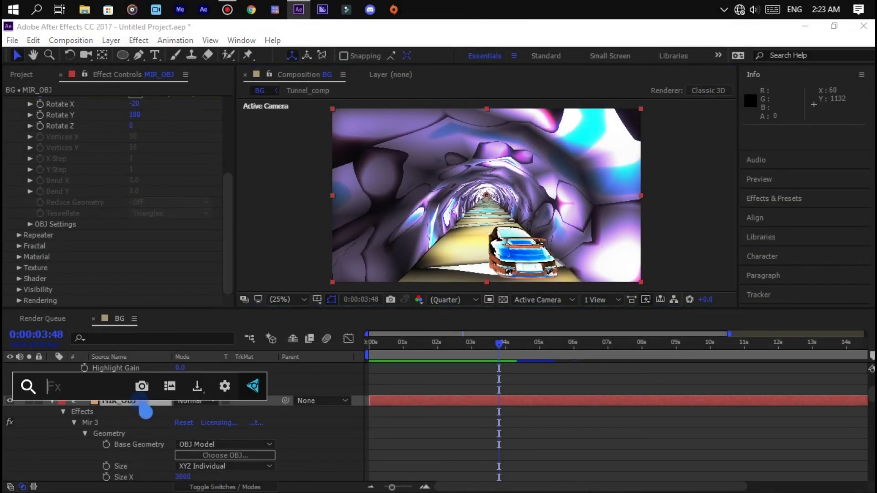
type("dr")
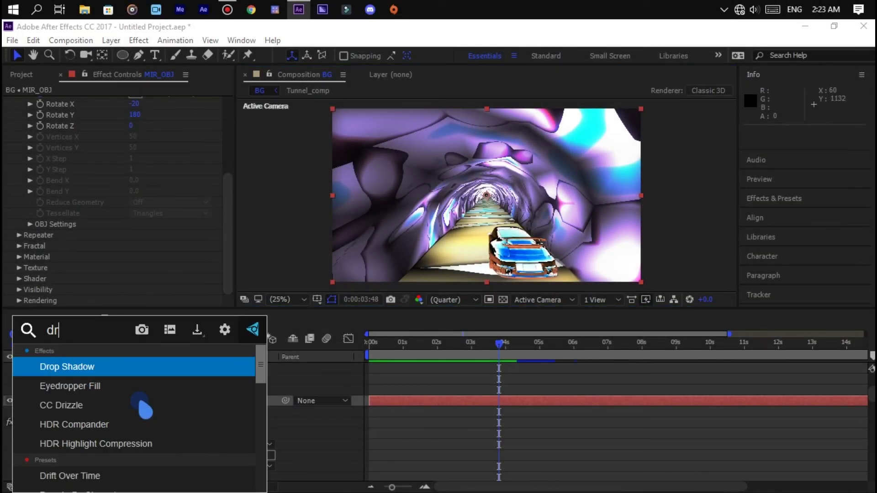
key("Return")
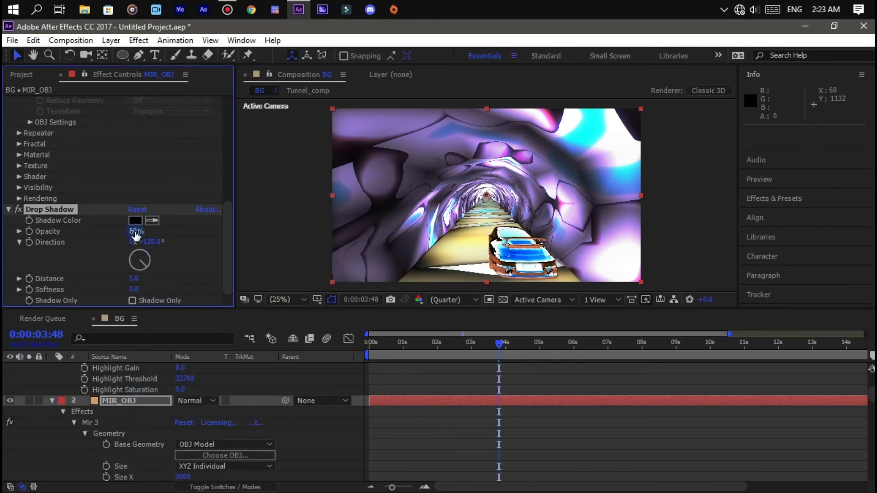
Set the Drop Shadow to Opacity 80%, Distance 30 and Softness 30
left_click(136, 232)
type("80")
key("Return")
left_click(133, 279)
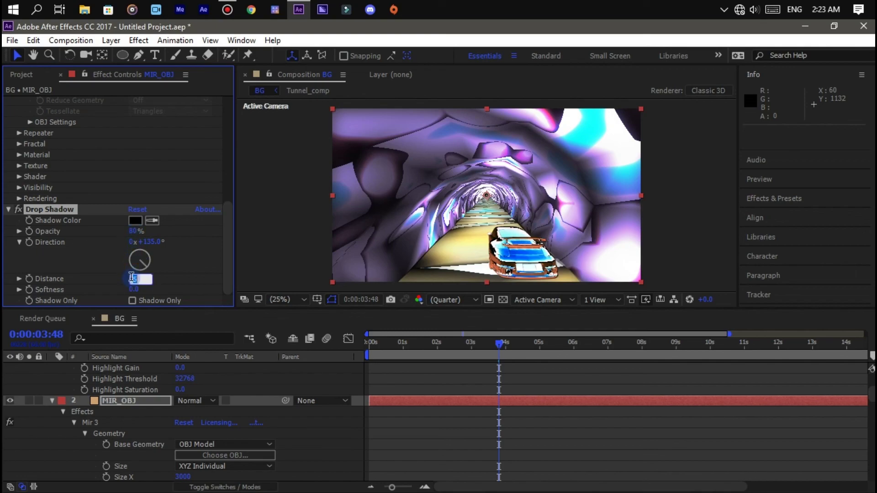
type("30")
key("Return")
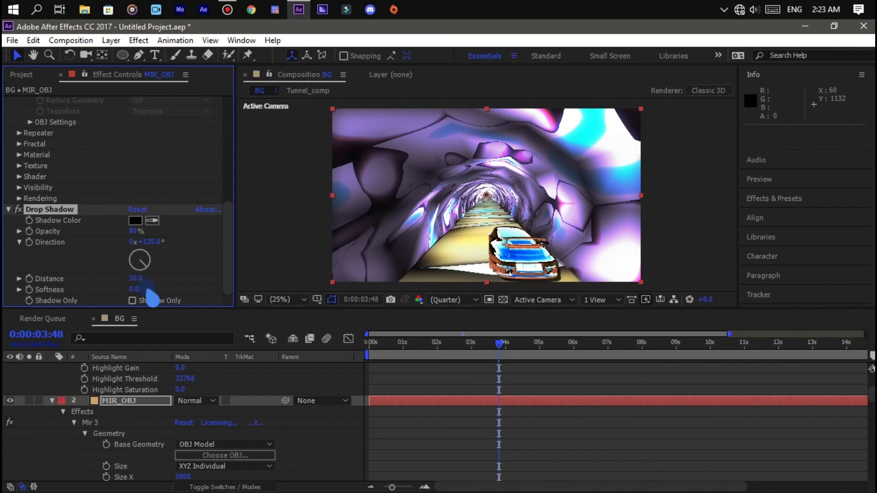
left_click(133, 289)
type("30")
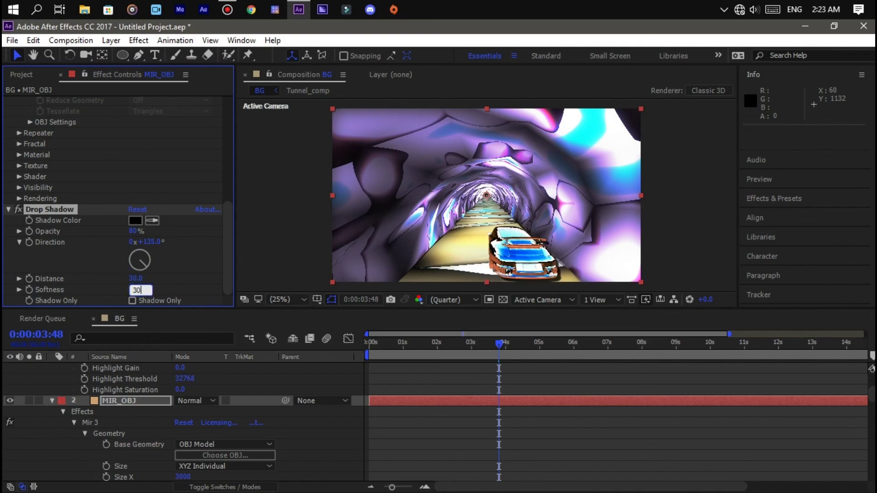
key("Return")
Change the shadow Distance to 37 and Opacity to 84%, then preview the animation
left_click(136, 278)
type("37")
key("Return")
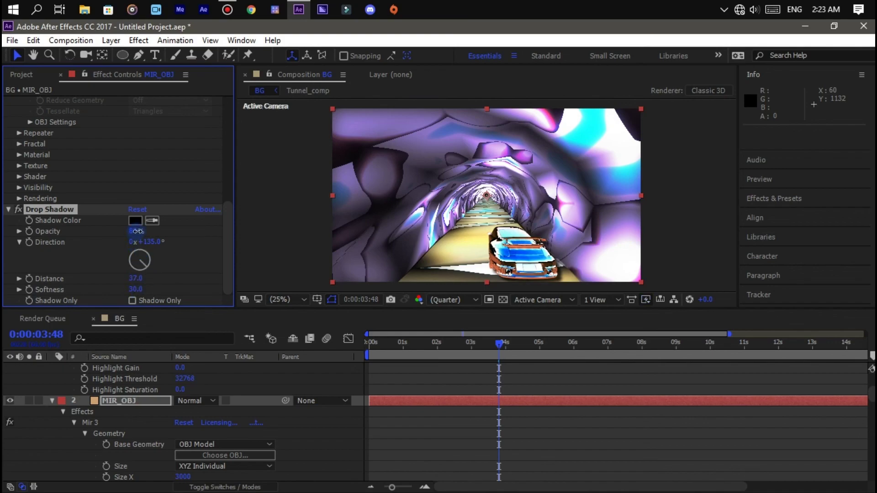
left_click_drag(137, 231, 146, 240)
left_click(133, 231)
type("84")
key("Return")
key("space")
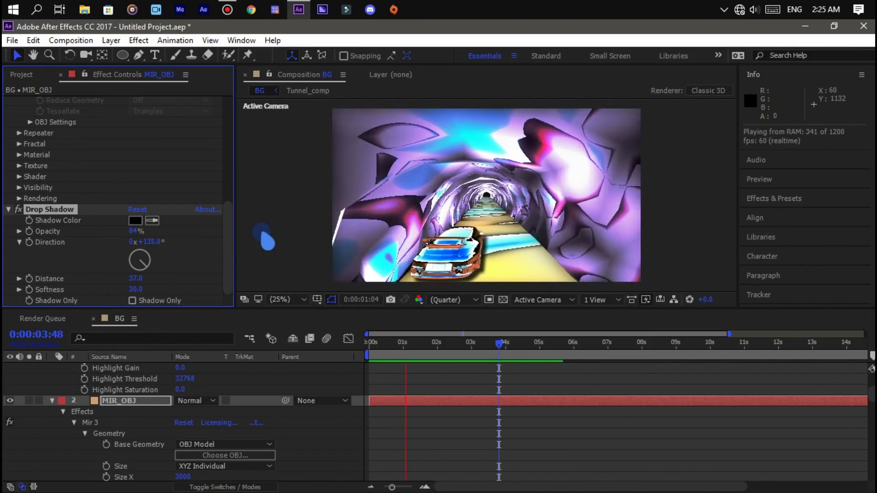